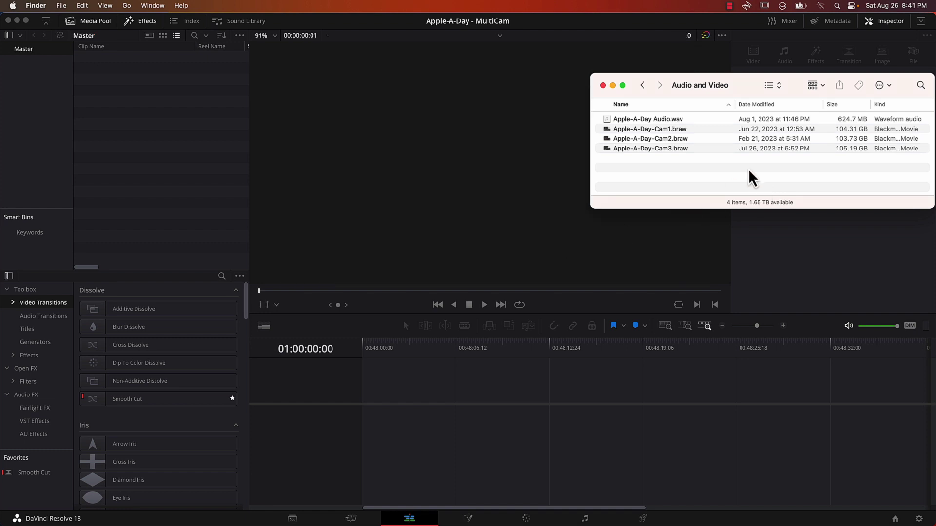
# Import the three Cam BRAW files and Apple-A-Day Audio.wav from Finder into the Media Pool.
pyautogui.click(687, 149)
pyautogui.keyDown('shift'); pyautogui.click(680, 121); pyautogui.keyUp('shift')
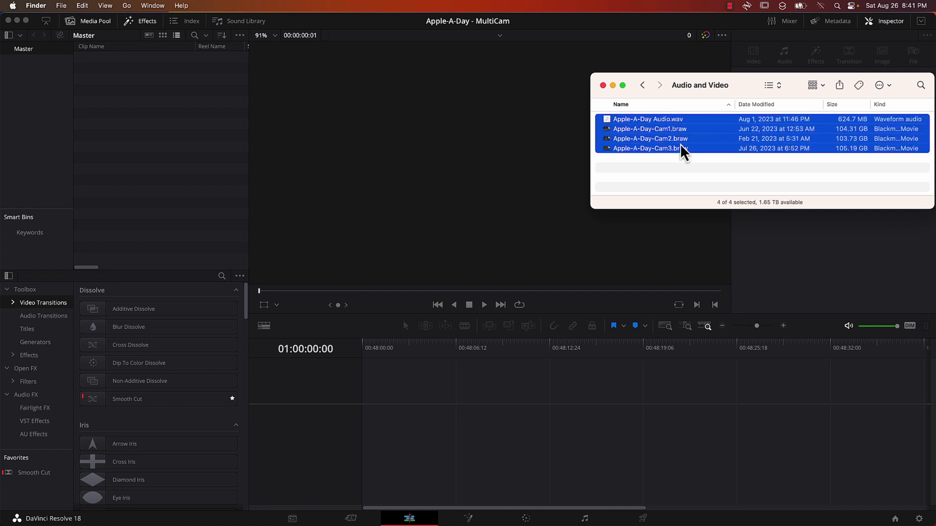
pyautogui.moveTo(678, 128); pyautogui.dragTo(123, 129)
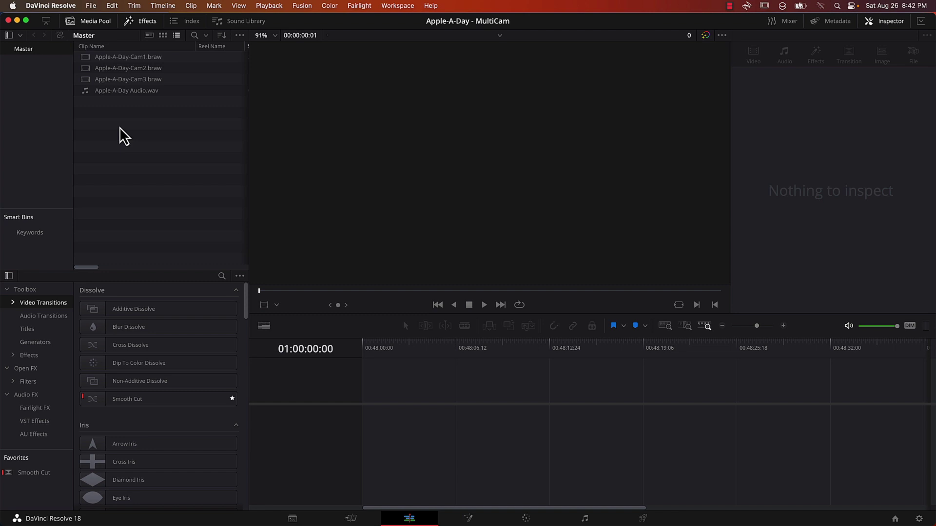
# Load Cam1 in the viewer and save DaVinci YRGB Color Managed as the project's color science.
pyautogui.click(138, 60)
pyautogui.doubleClick(139, 59)
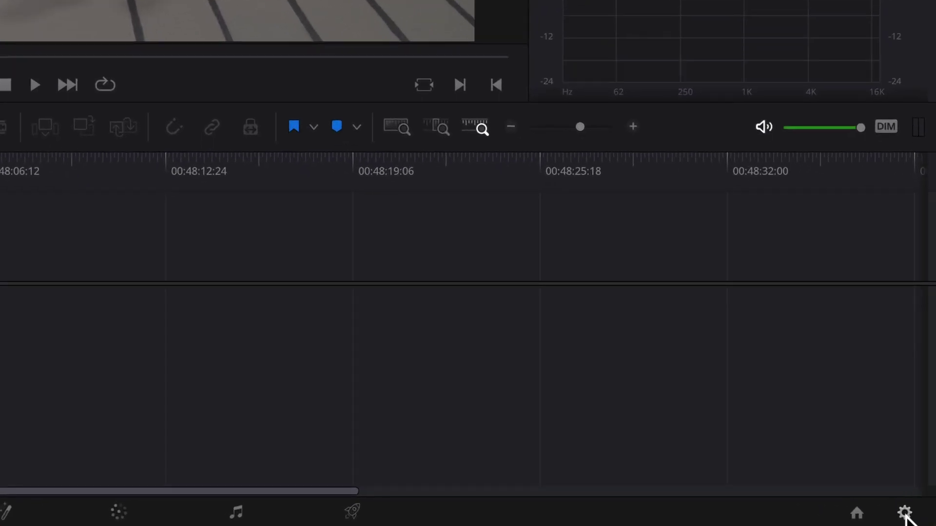
pyautogui.click(905, 513)
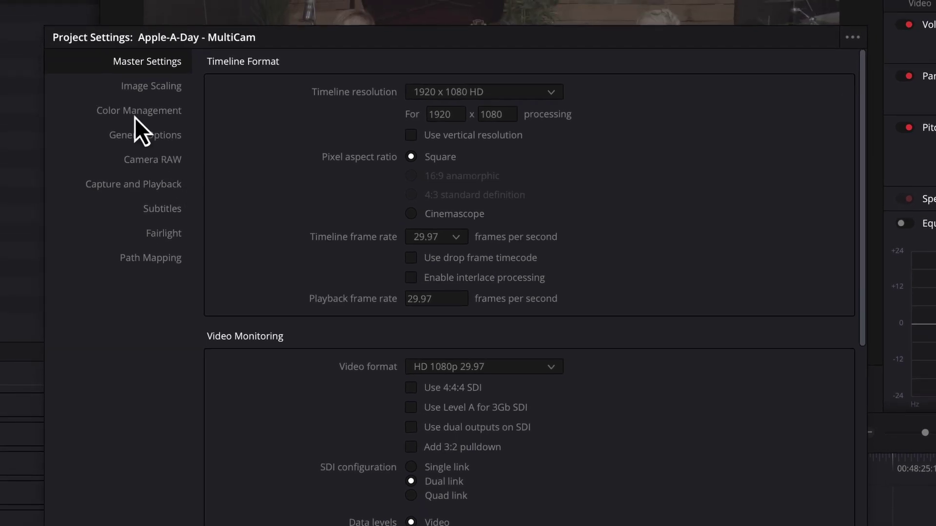
pyautogui.click(134, 118)
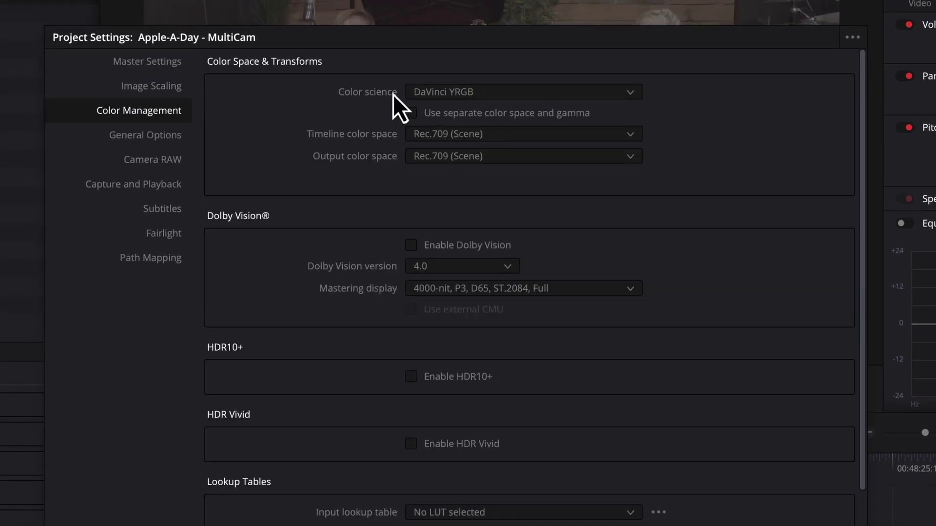
pyautogui.click(512, 98)
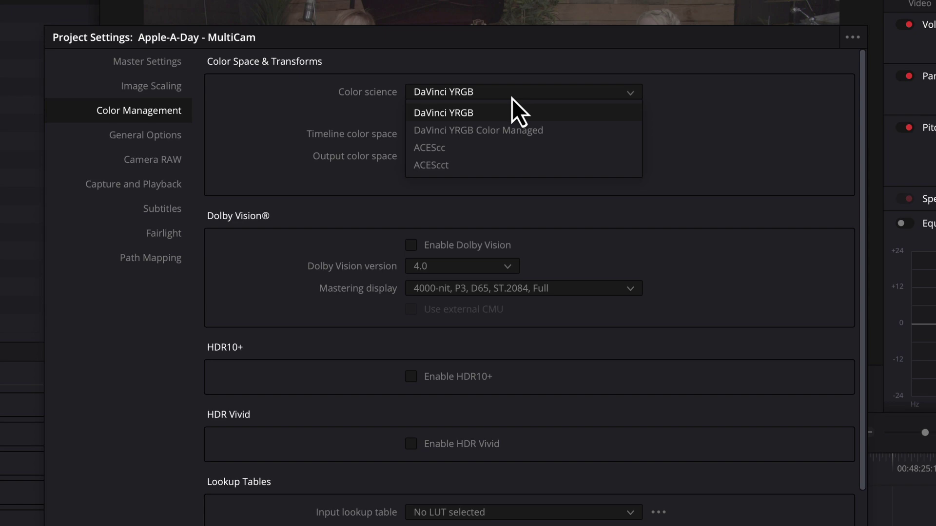
pyautogui.click(514, 131)
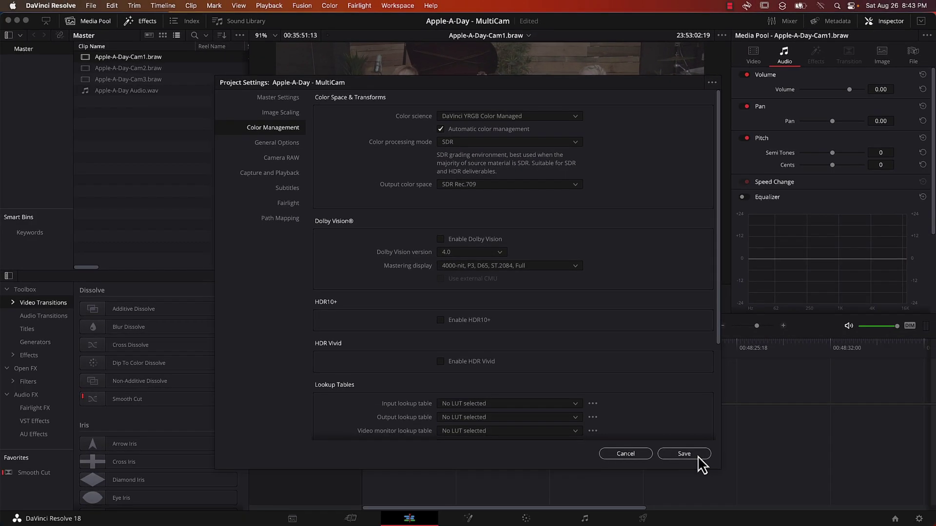
pyautogui.click(698, 457)
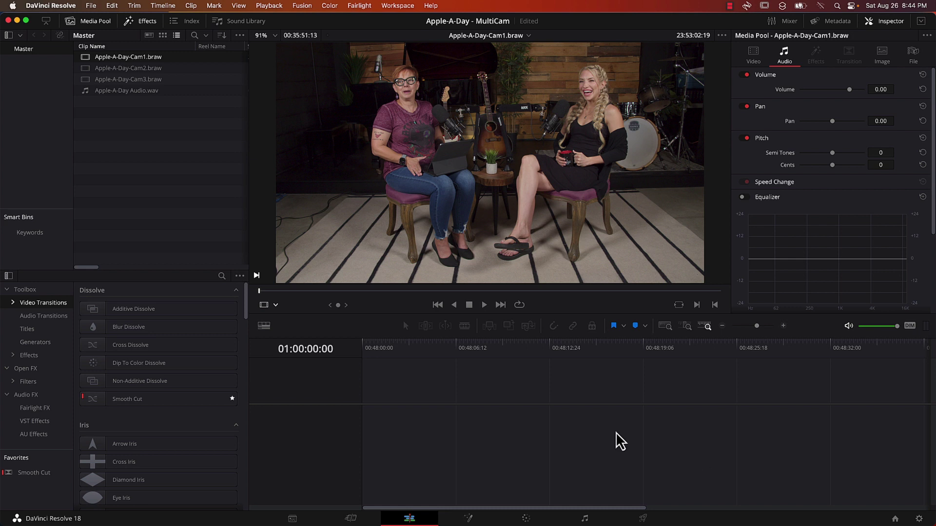
# Select Cam1–Cam3 plus Audio.wav and auto-sync their audio based on waveform.
pyautogui.click(187, 98)
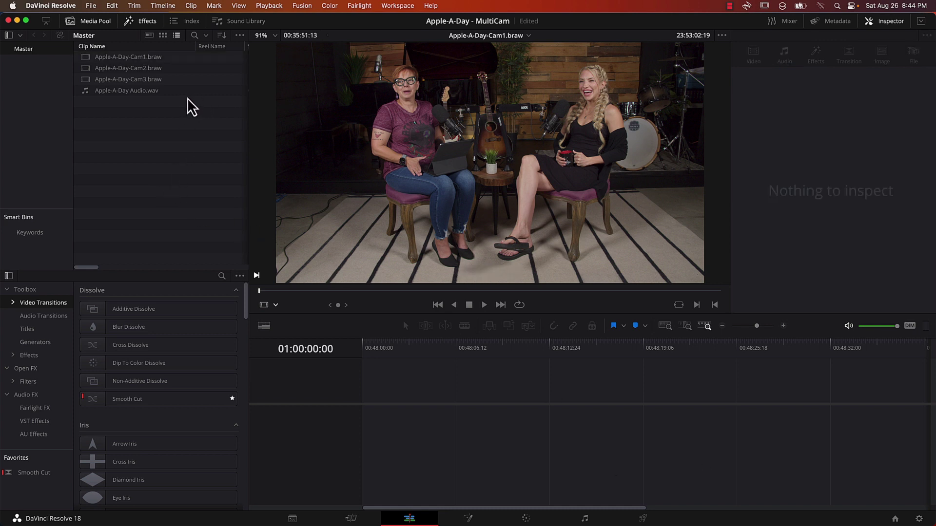
pyautogui.click(173, 90)
pyautogui.keyDown('shift'); pyautogui.click(145, 60); pyautogui.keyUp('shift')
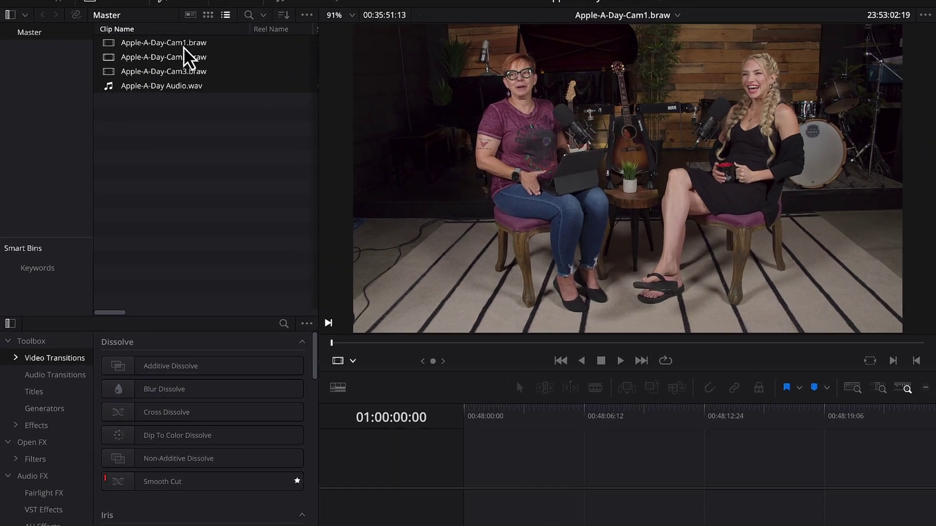
pyautogui.rightClick(184, 46)
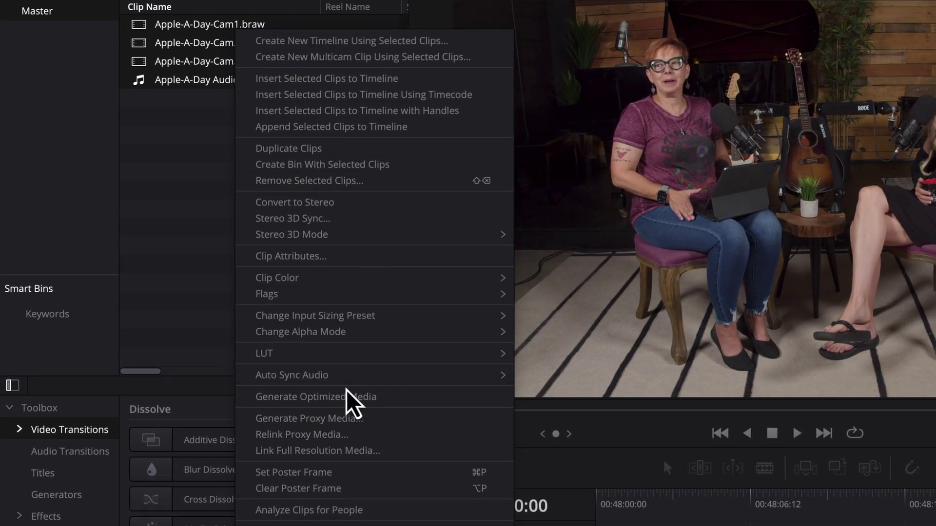
pyautogui.moveTo(339, 380)
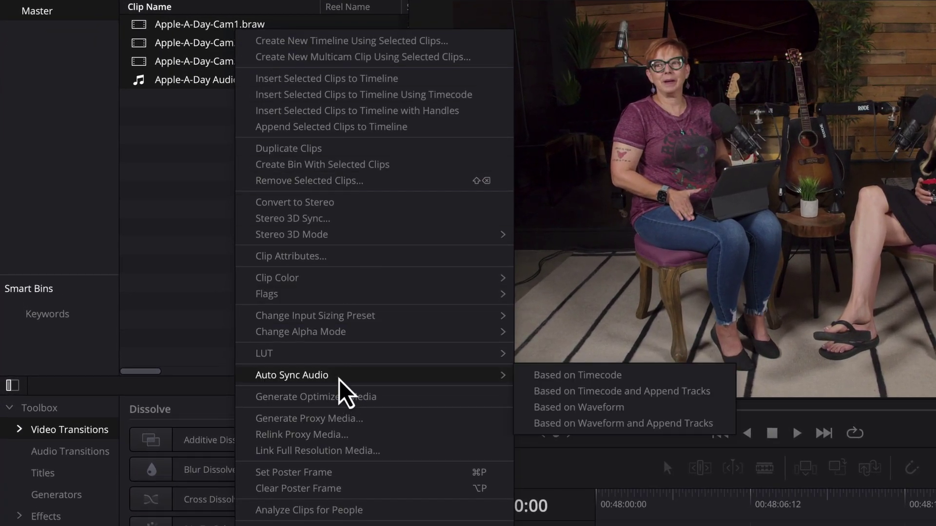
pyautogui.click(599, 408)
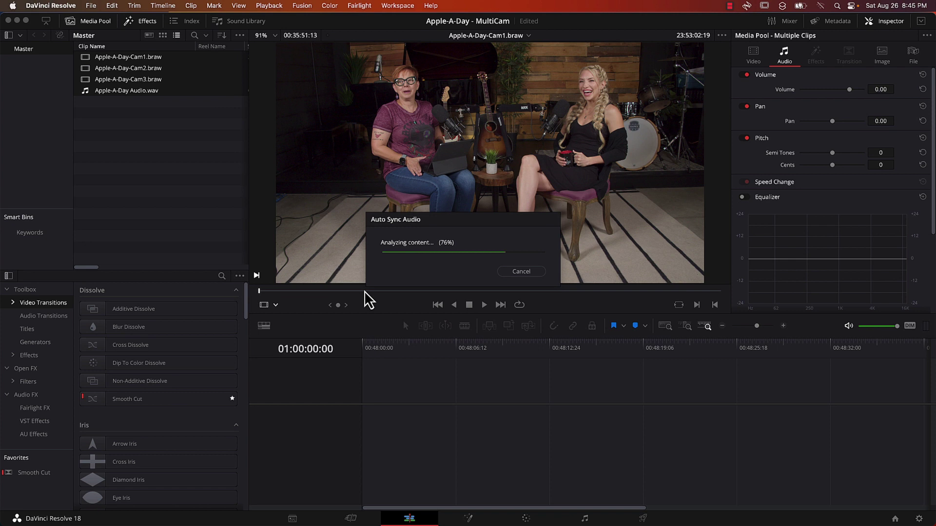
pyautogui.click(130, 136)
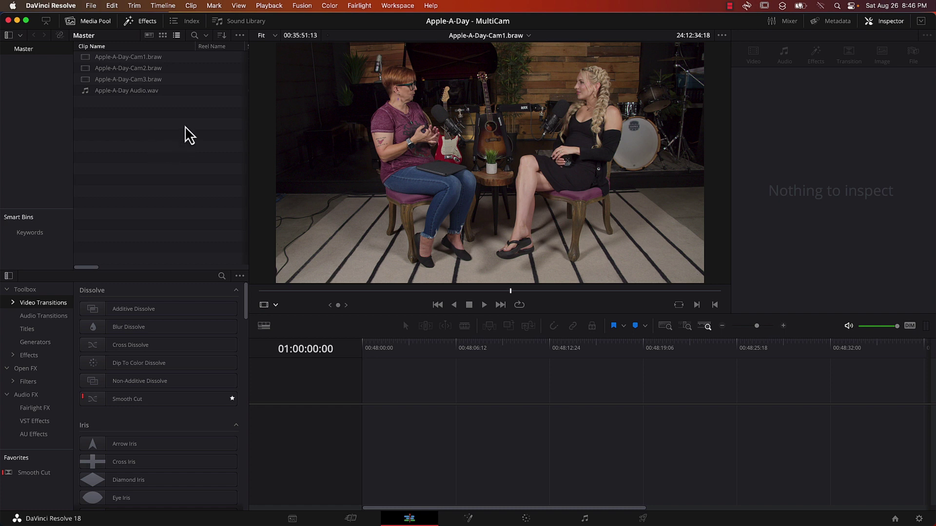
# Show Cam1's Shot & Scene metadata fields in the Metadata panel.
pyautogui.click(126, 59)
pyautogui.keyDown('super'); pyautogui.click(168, 79); pyautogui.keyUp('super')
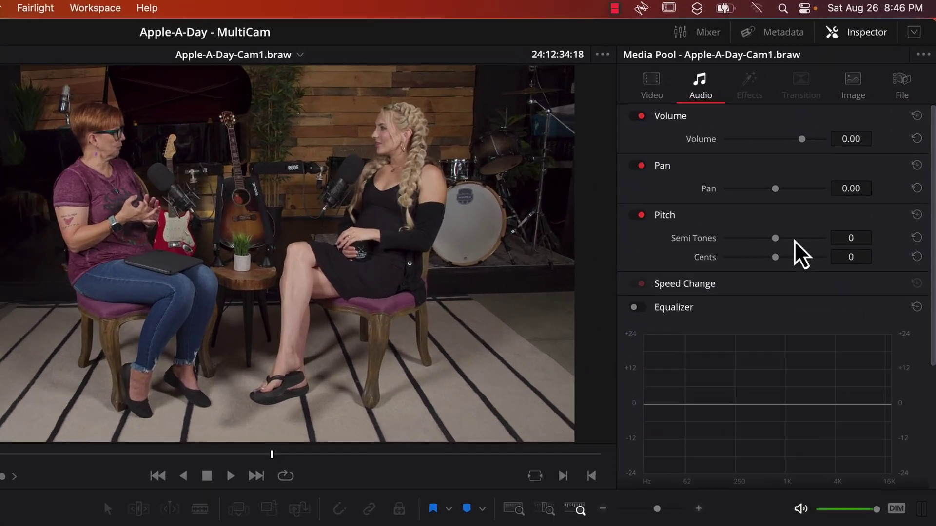
pyautogui.click(780, 33)
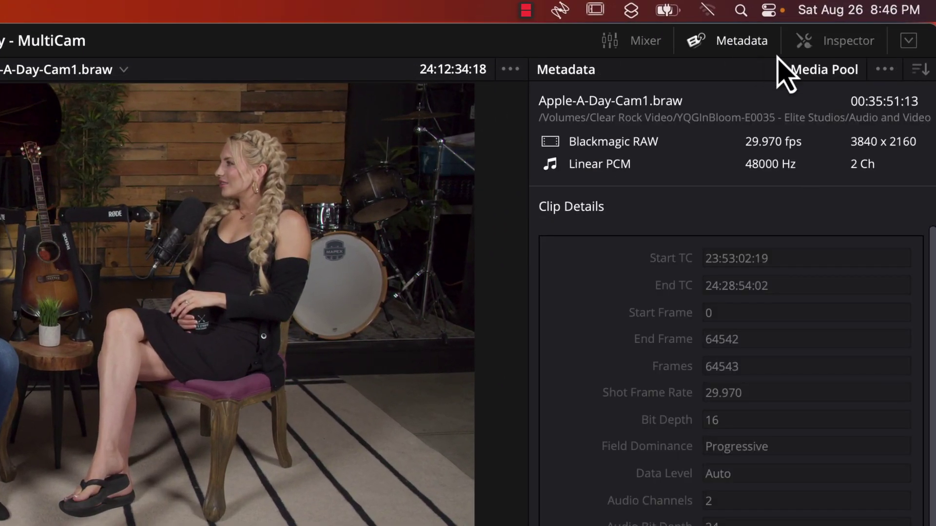
pyautogui.click(922, 69)
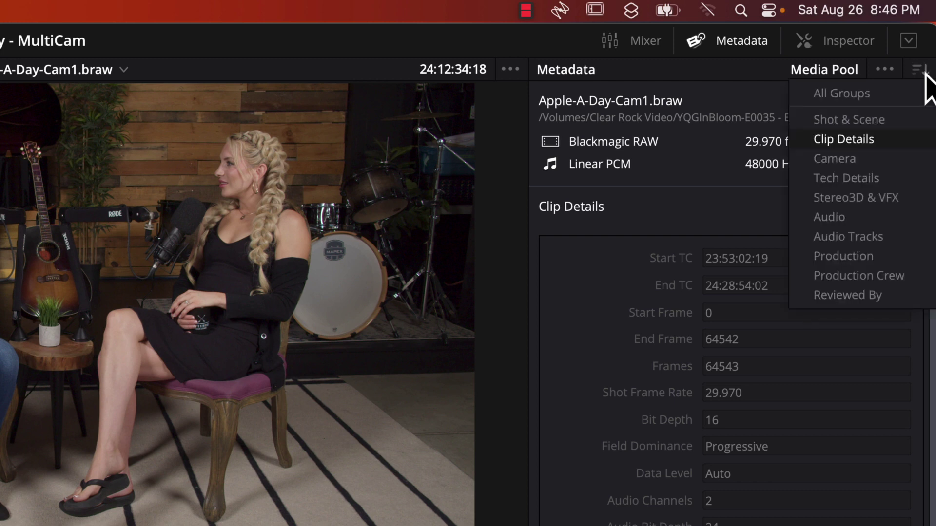
pyautogui.press('Down')
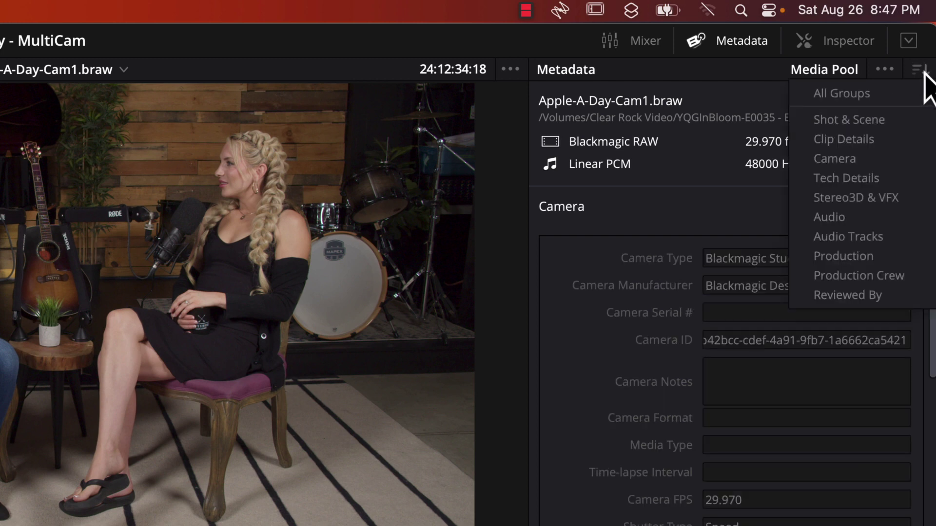
pyautogui.click(872, 121)
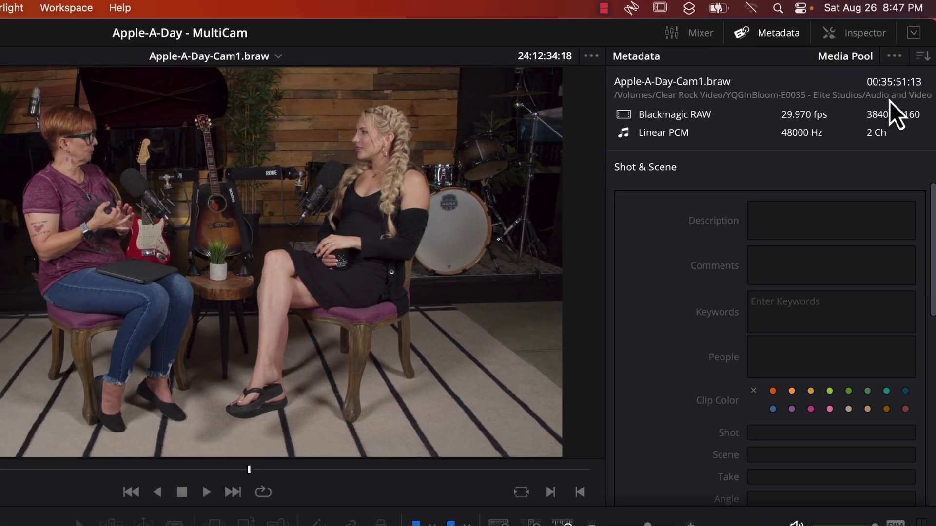
pyautogui.scroll(-2, 872, 492)
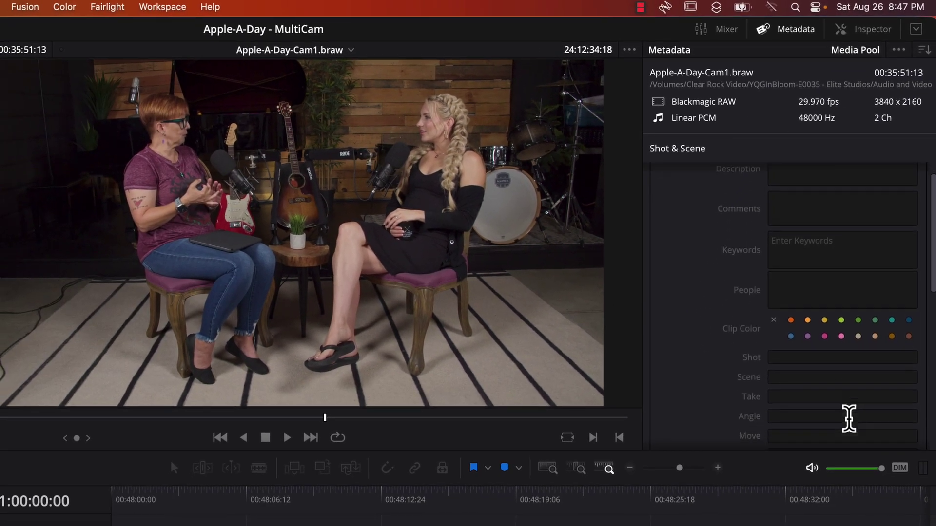
# Enter Angle values 1, 2 and 3 for Cam1, Cam2 and Cam3.
pyautogui.click(785, 417)
pyautogui.write('1')
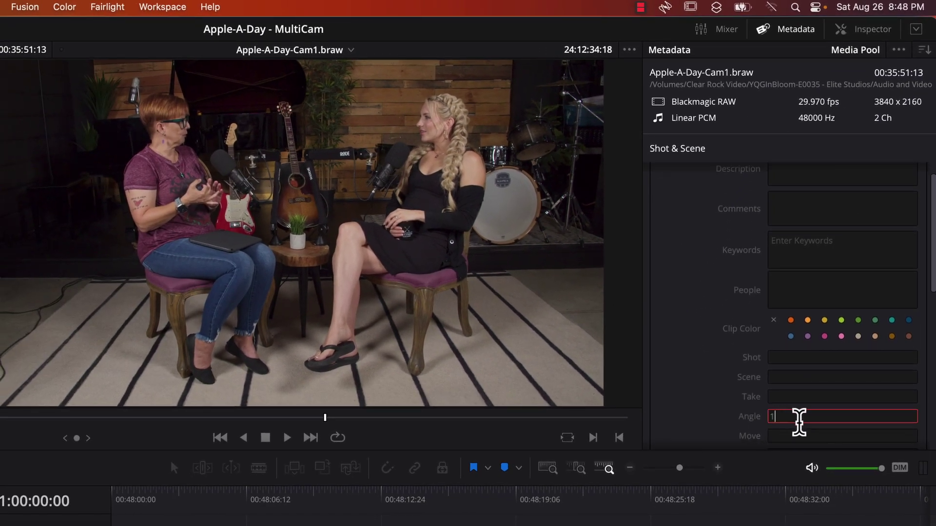
pyautogui.press('Tab')
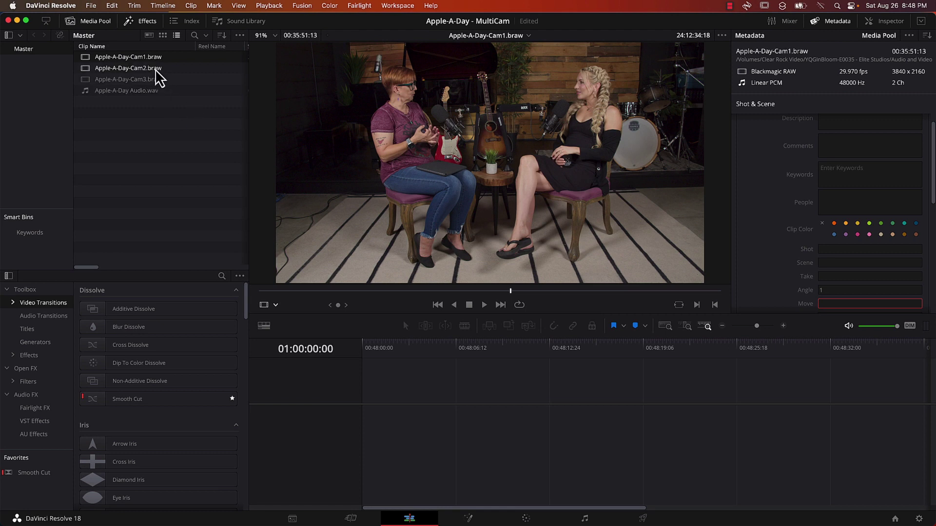
pyautogui.click(155, 69)
pyautogui.click(834, 290)
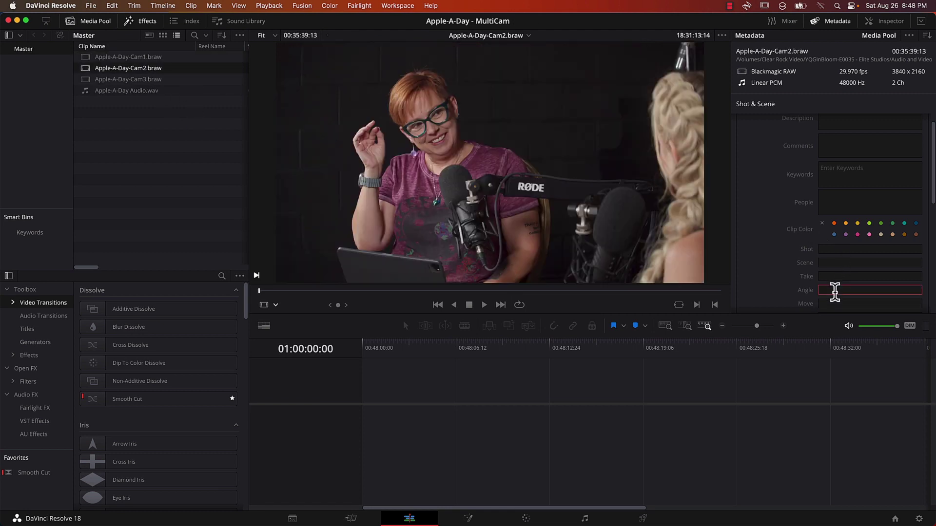
pyautogui.write('2')
pyautogui.press('Tab')
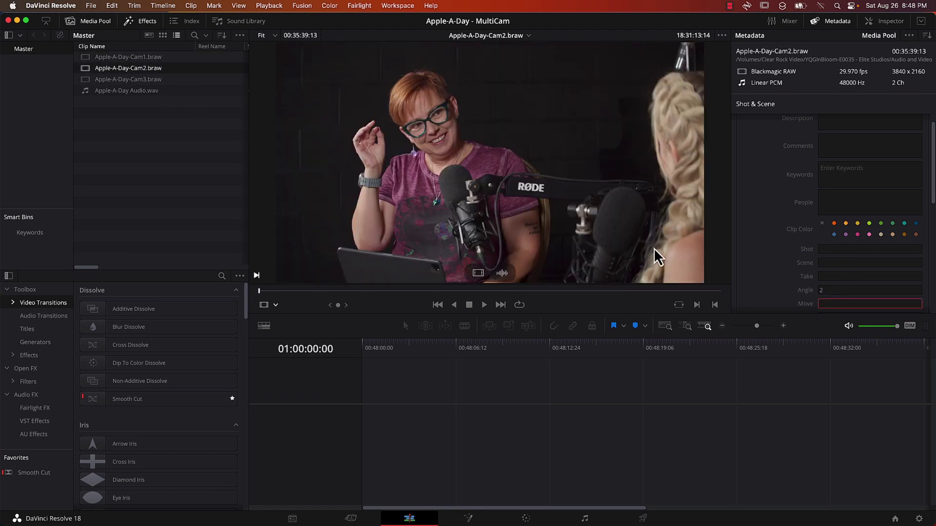
pyautogui.click(146, 80)
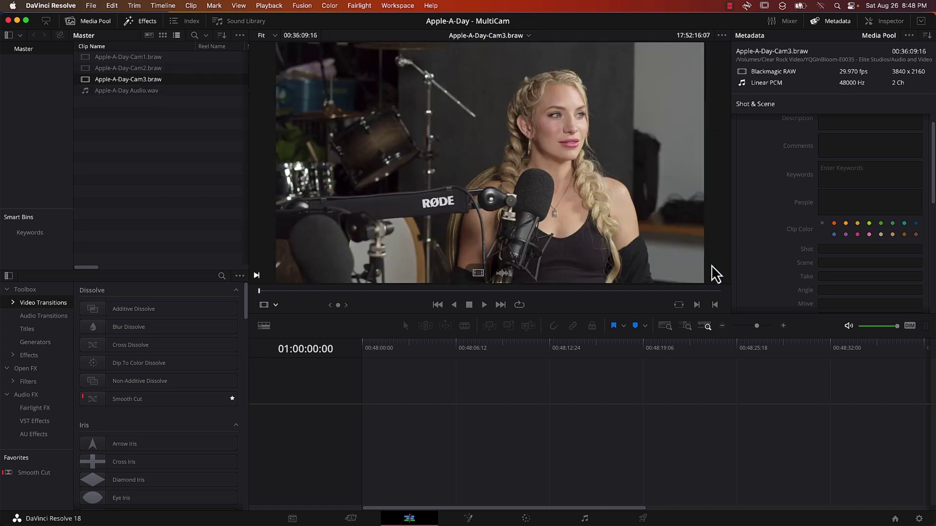
pyautogui.click(838, 291)
pyautogui.write('3')
pyautogui.press('Tab')
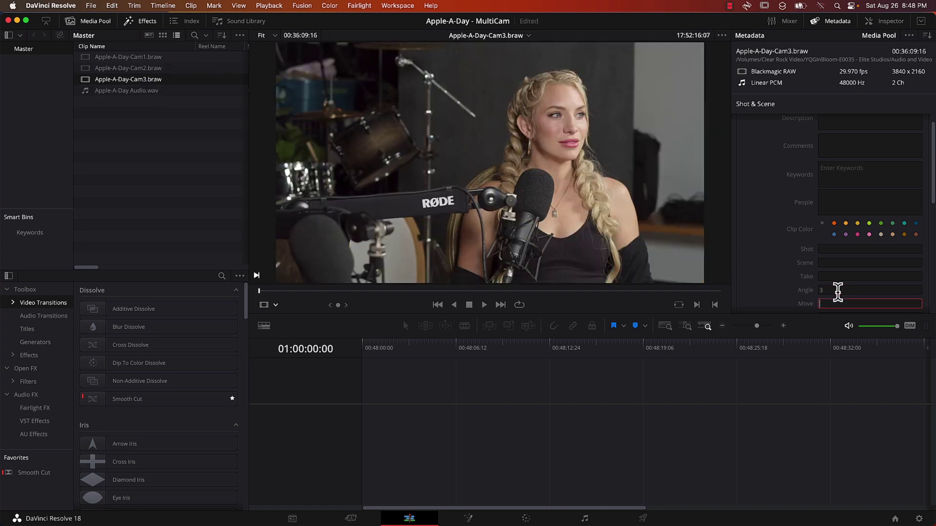
pyautogui.click(154, 105)
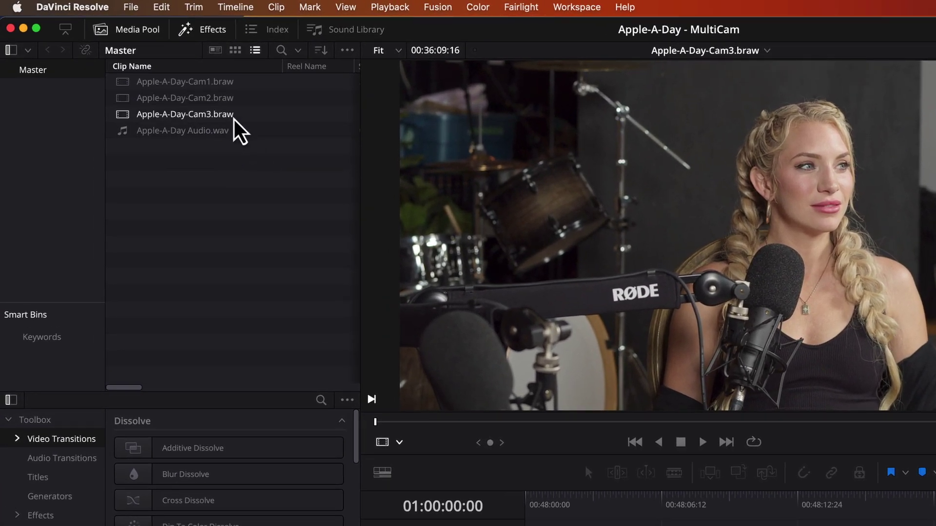
# Start a new multicam clip from the three camera clips, named MULTICAM.
pyautogui.click(219, 83)
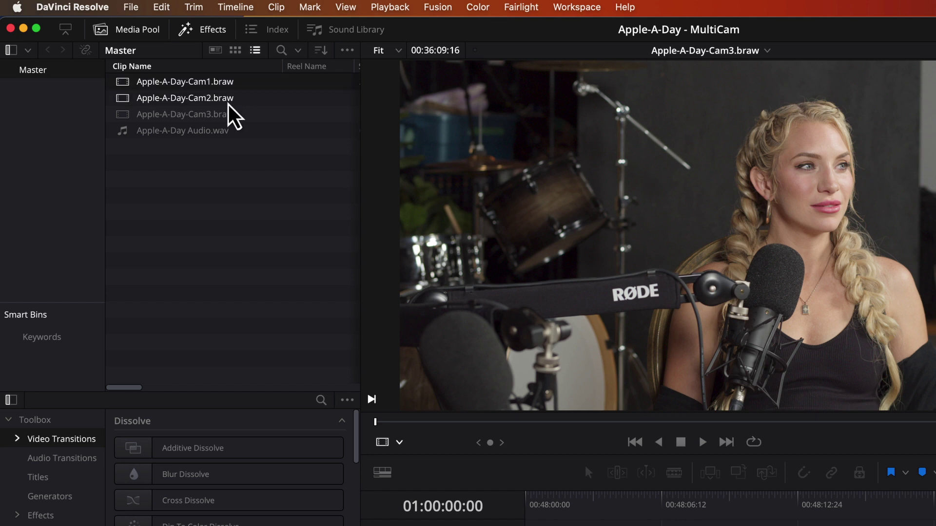
pyautogui.keyDown('super'); pyautogui.click(233, 116); pyautogui.keyUp('super')
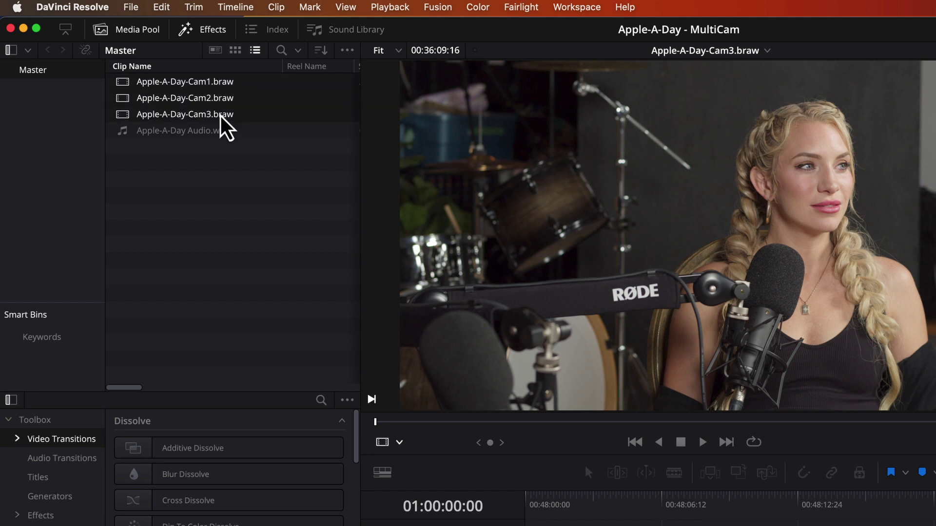
pyautogui.rightClick(220, 116)
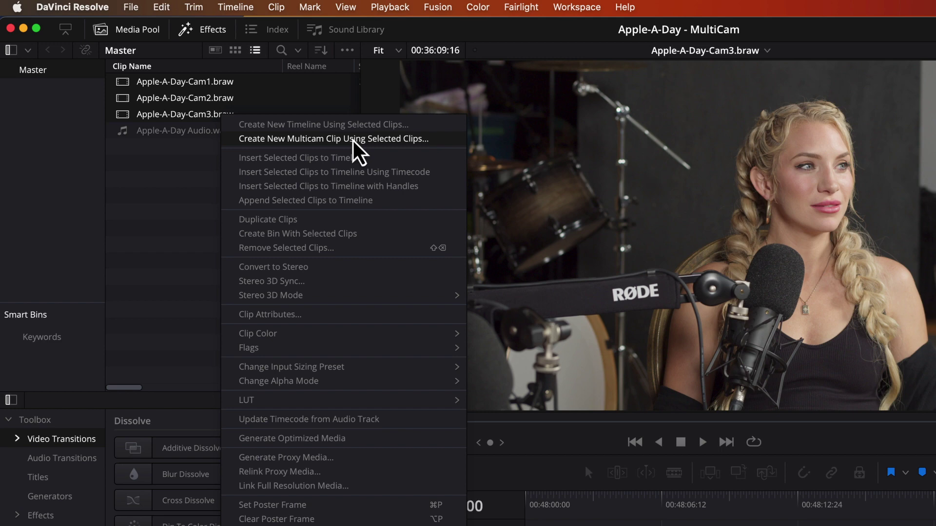
pyautogui.click(378, 140)
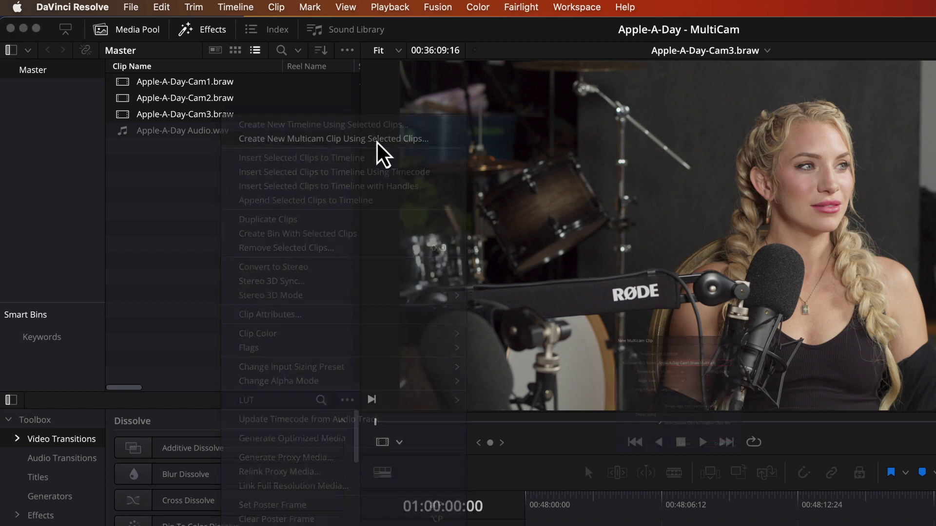
pyautogui.press('super+a')
pyautogui.write('MULTICAM')
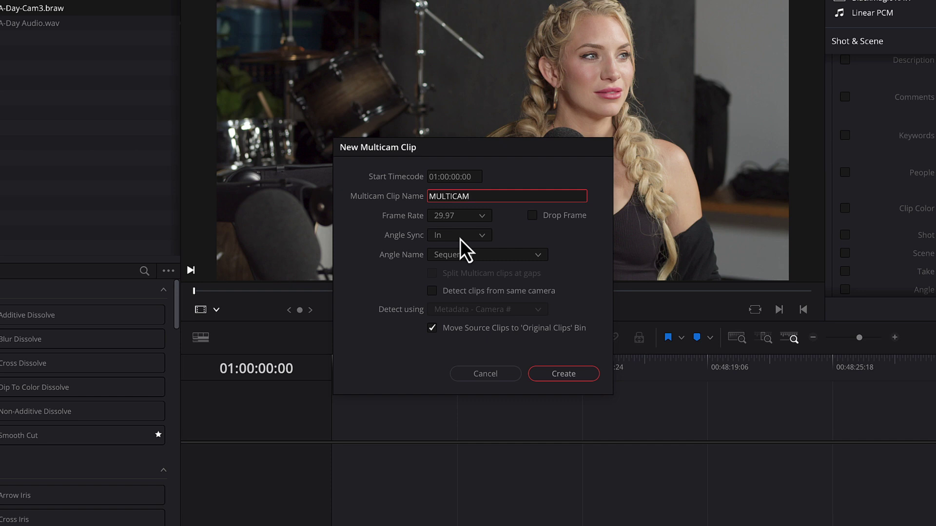
# Set Angle Sync to Sound, Angle Name to Metadata - Angle, untick Move Source Clips, and create it.
pyautogui.click(478, 237)
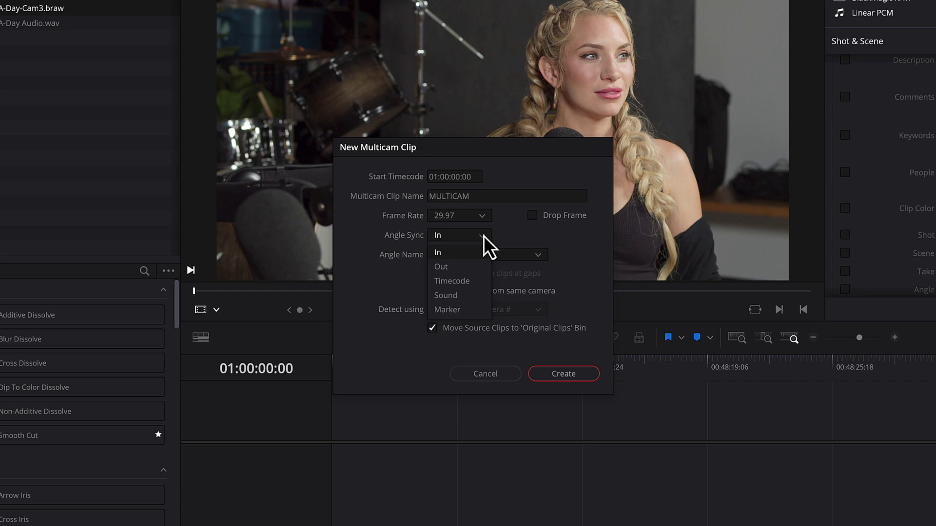
pyautogui.click(457, 302)
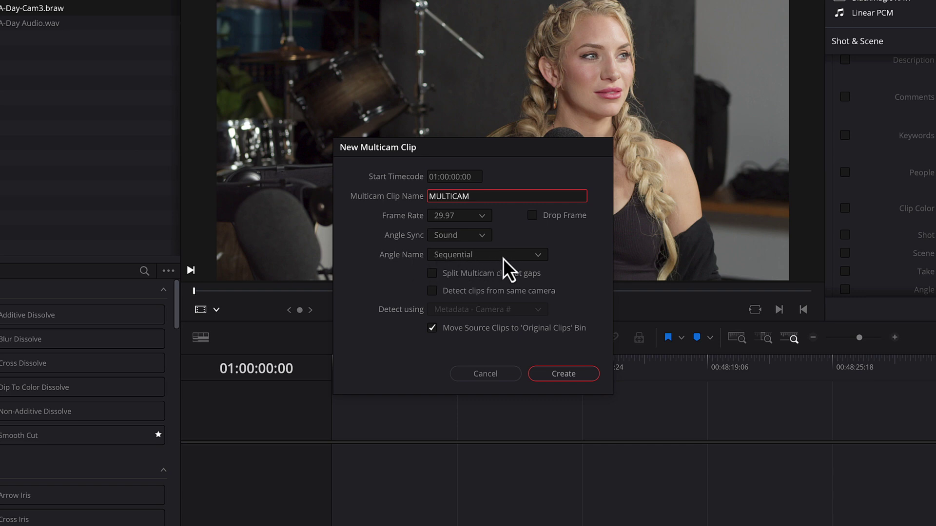
pyautogui.click(508, 259)
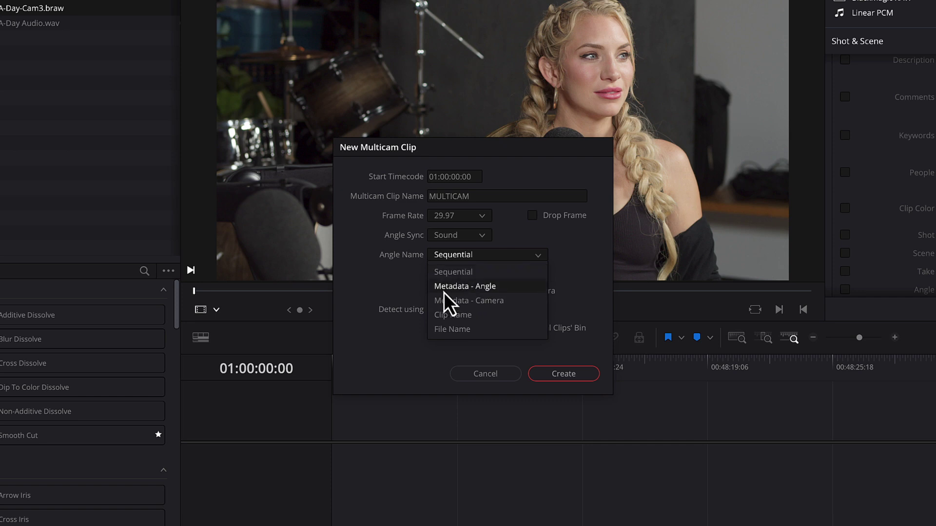
pyautogui.click(499, 286)
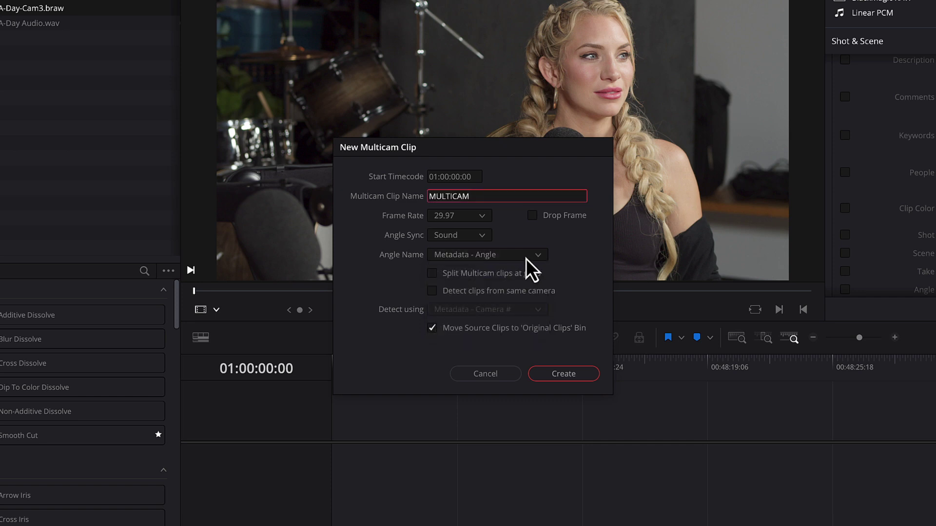
pyautogui.click(526, 259)
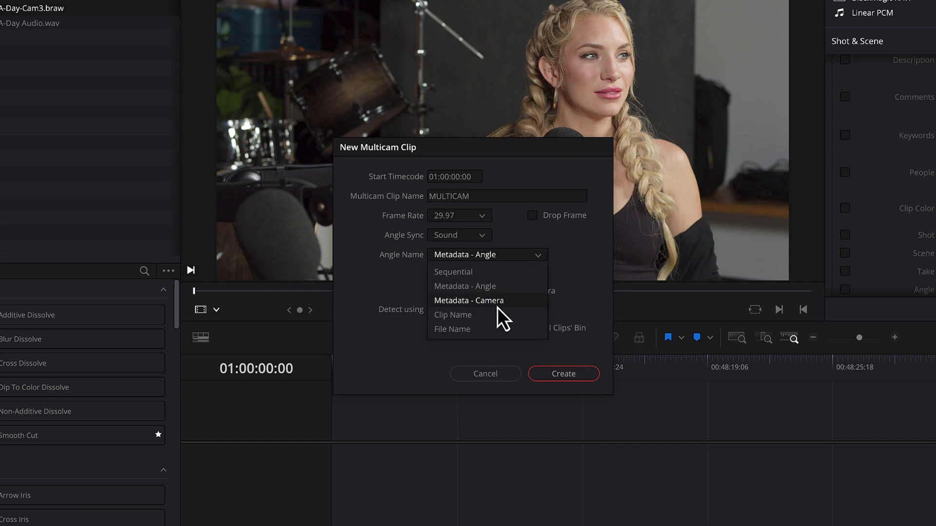
pyautogui.click(496, 289)
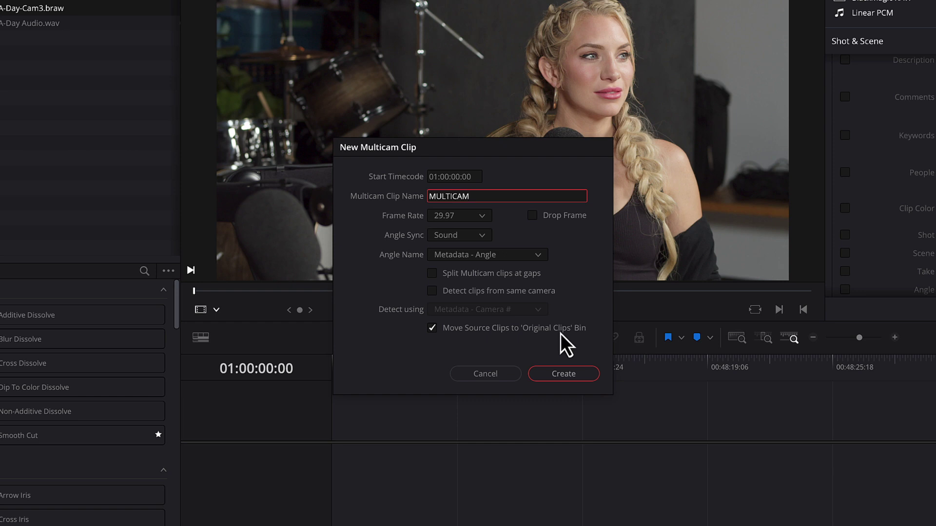
pyautogui.click(432, 330)
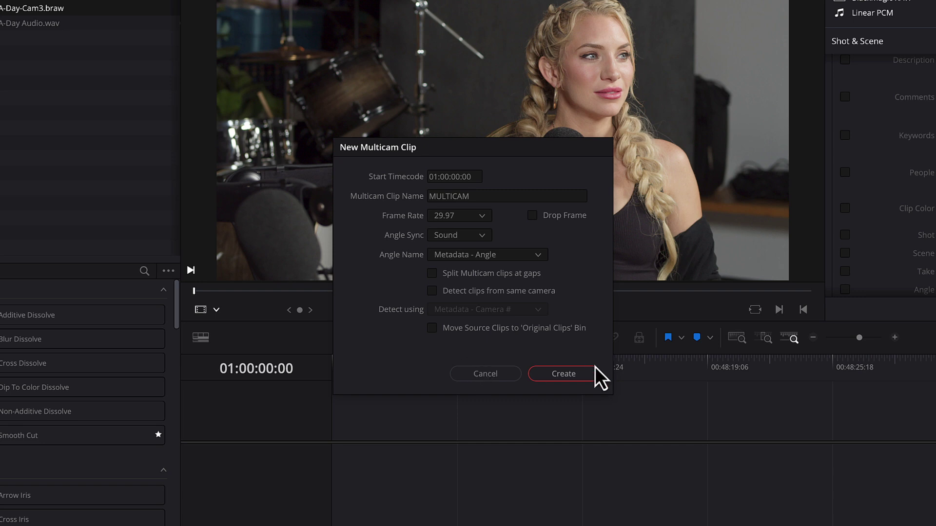
pyautogui.click(567, 375)
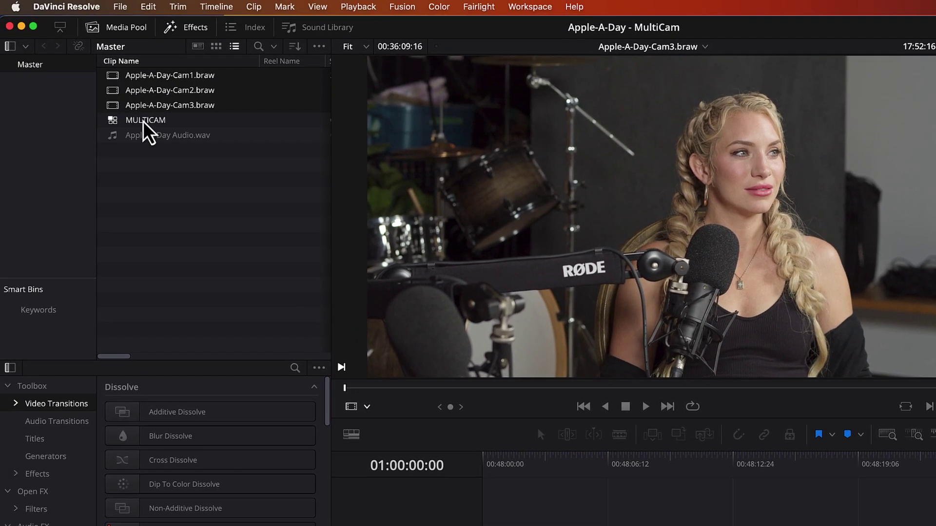
# Open MULTICAM in the timeline, shrink the tracks, and park the playhead near 01:01:29.
pyautogui.rightClick(145, 123)
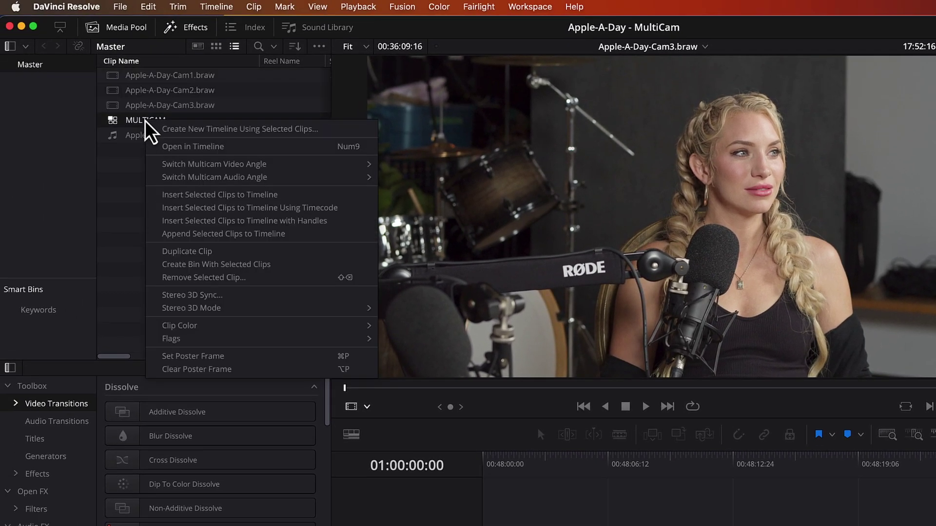
pyautogui.click(297, 150)
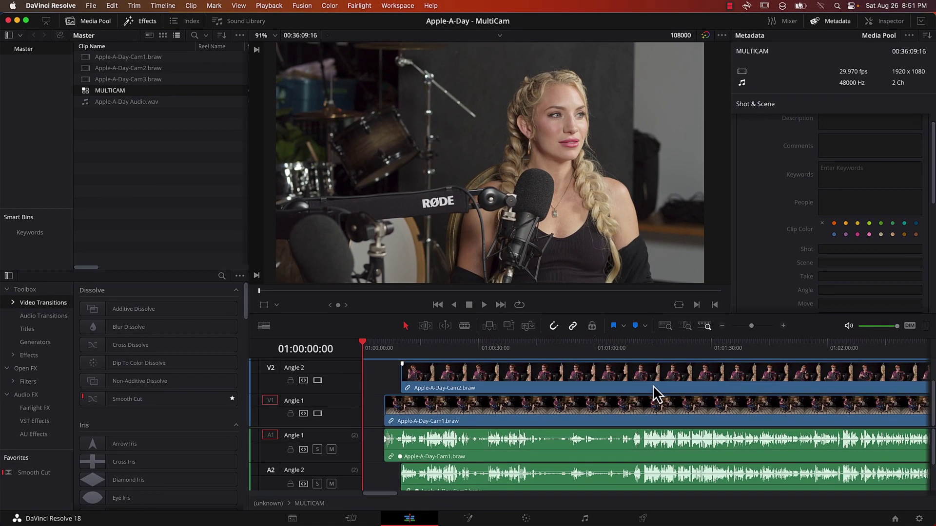
pyautogui.scroll(-2, 652, 417)
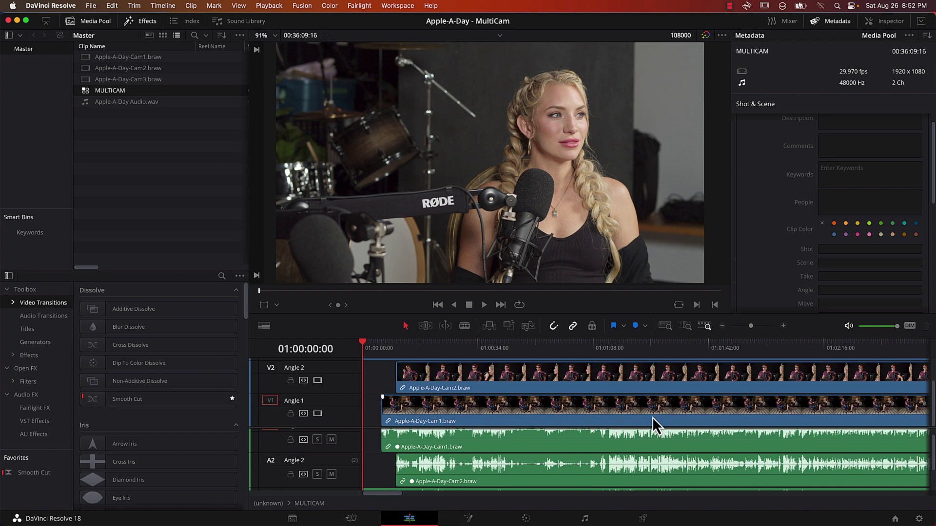
pyautogui.scroll(-5, 652, 417)
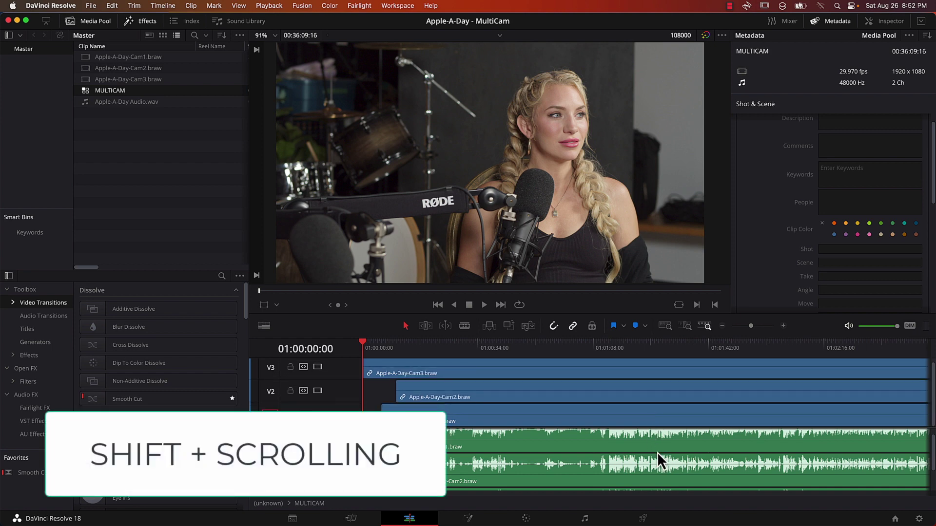
pyautogui.scroll(-2, 658, 454)
pyautogui.scroll(-2, 659, 454)
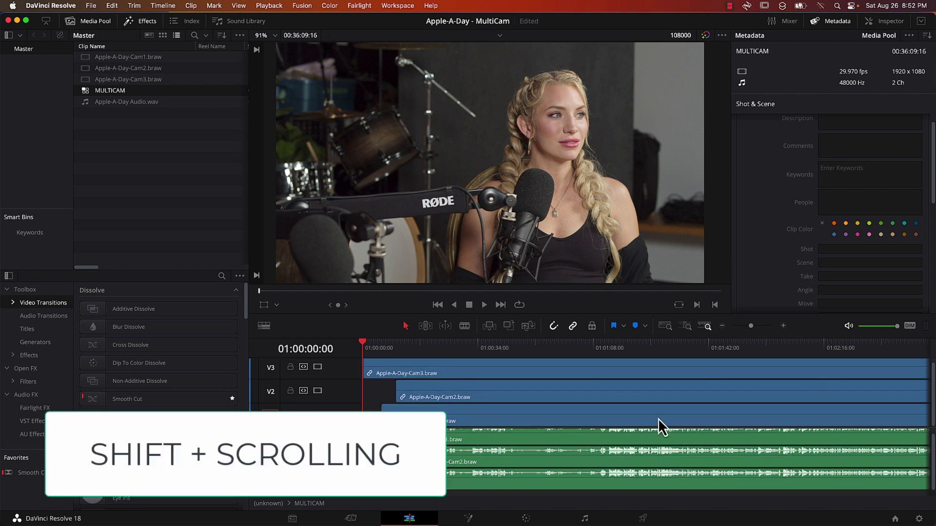
pyautogui.click(654, 369)
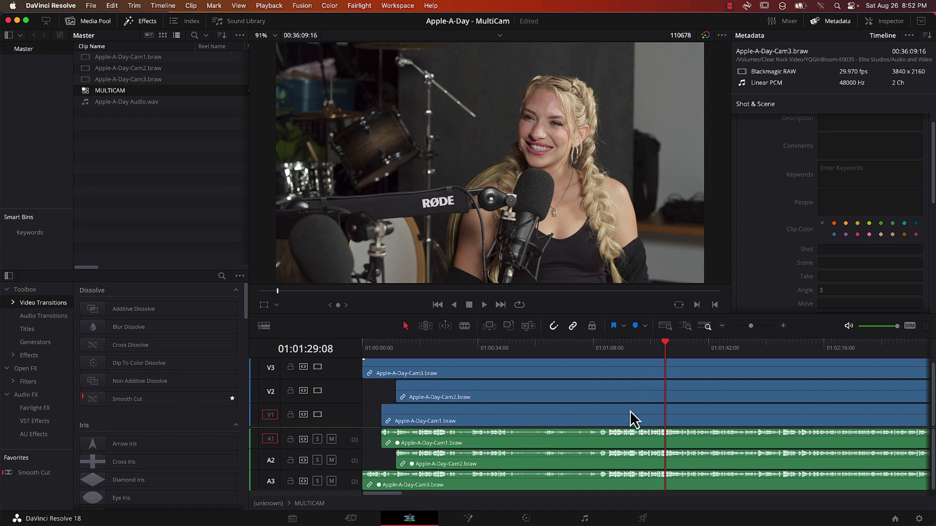
# Zoom in and nudge the Cam1 video and audio clips by one frame to check alignment.
pyautogui.scroll(5, 615, 440)
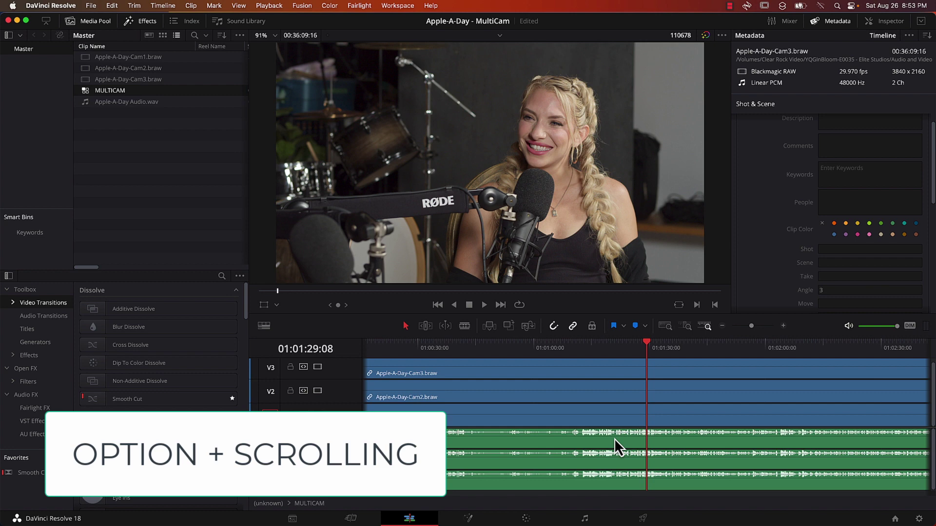
pyautogui.scroll(4, 615, 437)
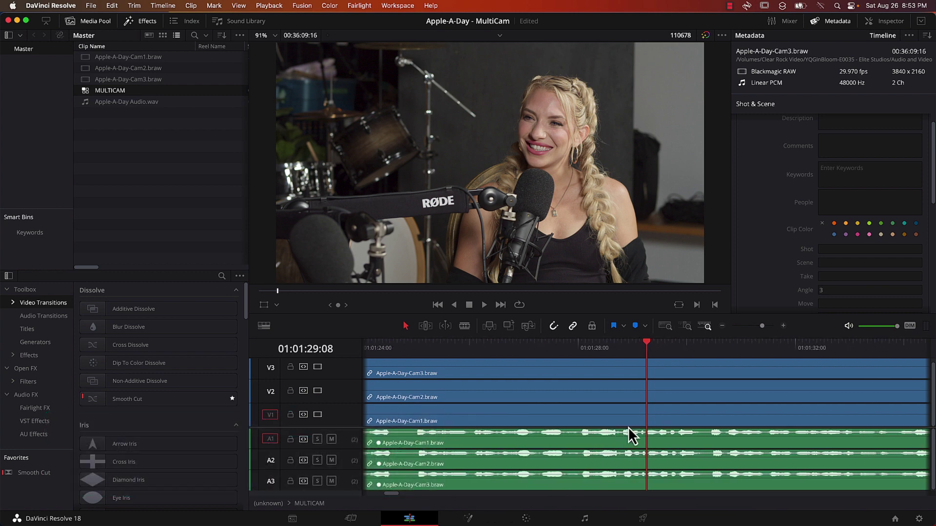
pyautogui.scroll(3, 641, 429)
pyautogui.scroll(2, 643, 429)
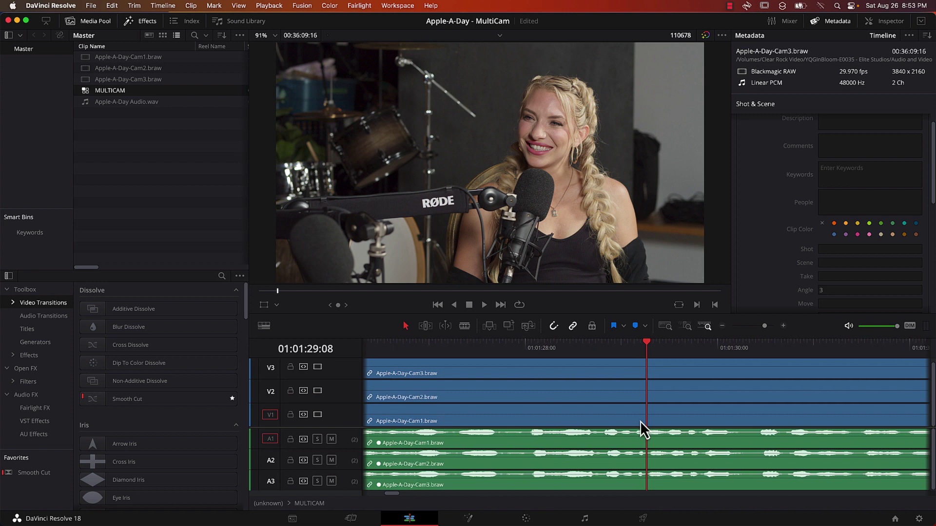
pyautogui.scroll(1, 515, 446)
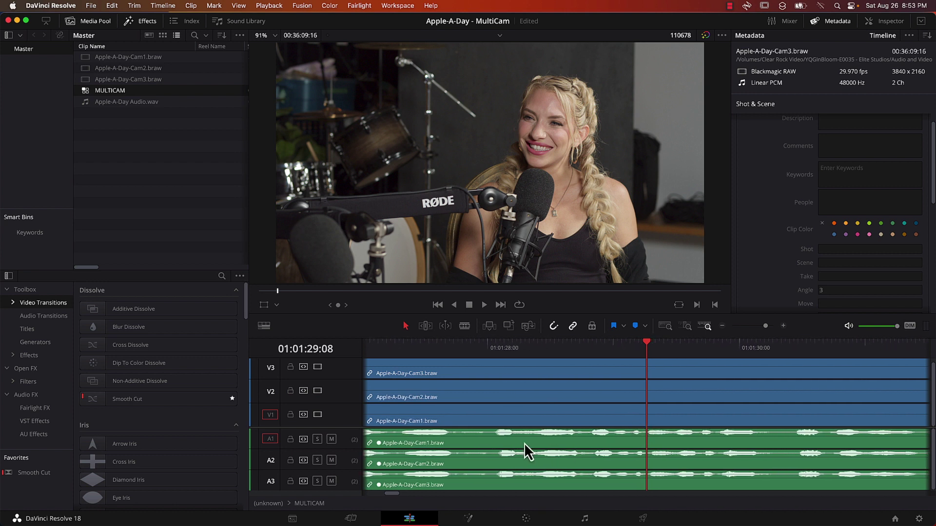
pyautogui.click(488, 445)
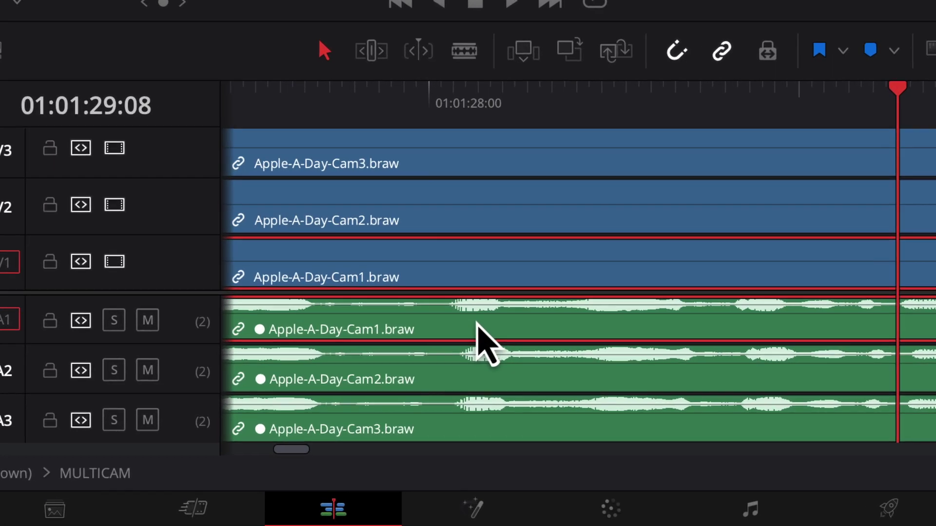
pyautogui.press('.')
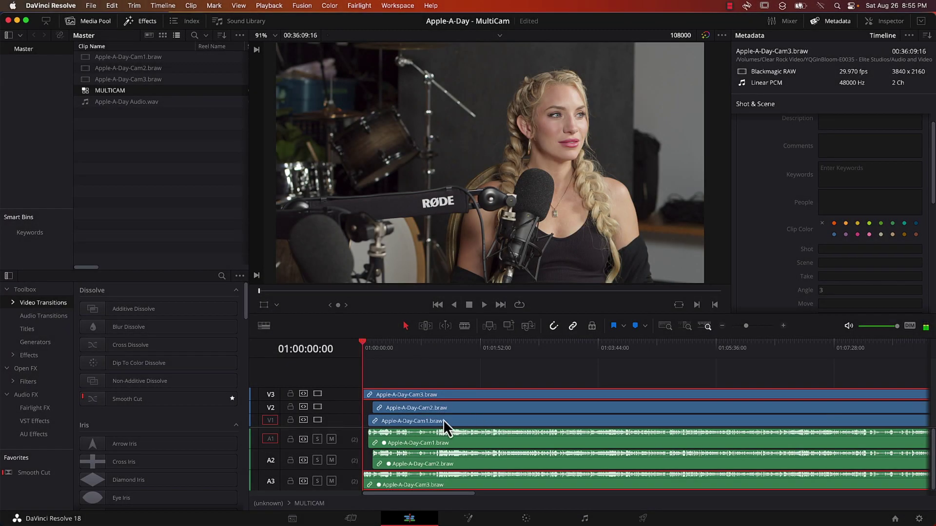
# Option-drag the Cam1, Cam2 and Cam3 clips from V1–V3 up onto V4–V6.
pyautogui.click(434, 420)
pyautogui.keyDown('super'); pyautogui.click(435, 406); pyautogui.keyUp('super')
pyautogui.keyDown('super'); pyautogui.click(434, 396); pyautogui.keyUp('super')
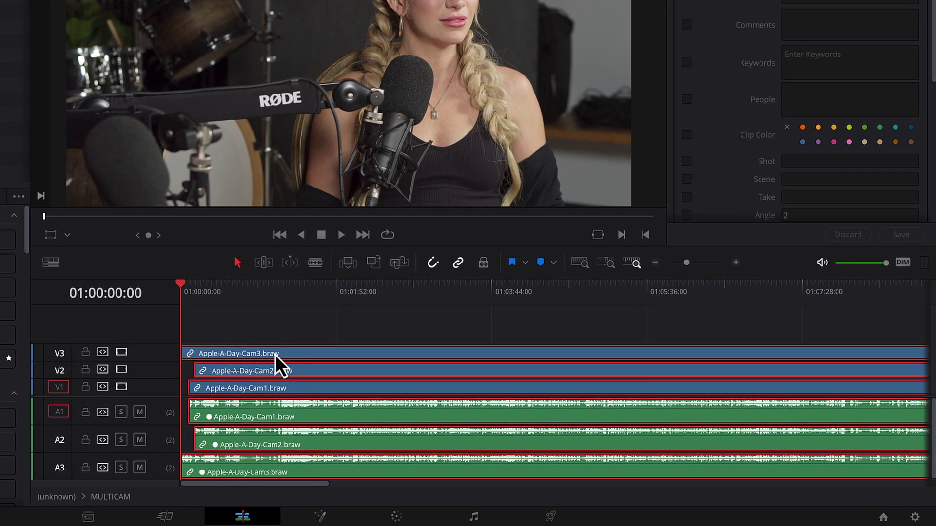
pyautogui.press('alt')
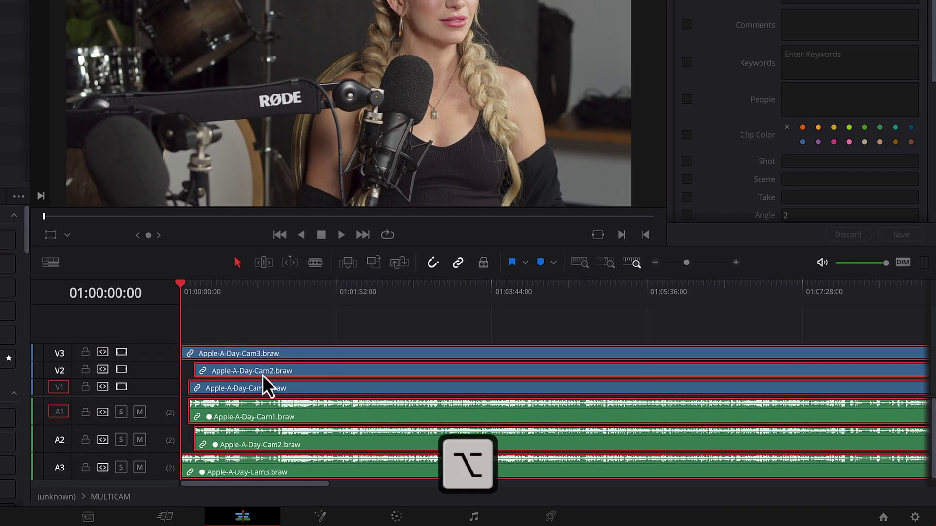
pyautogui.moveTo(253, 389); pyautogui.dragTo(250, 332)
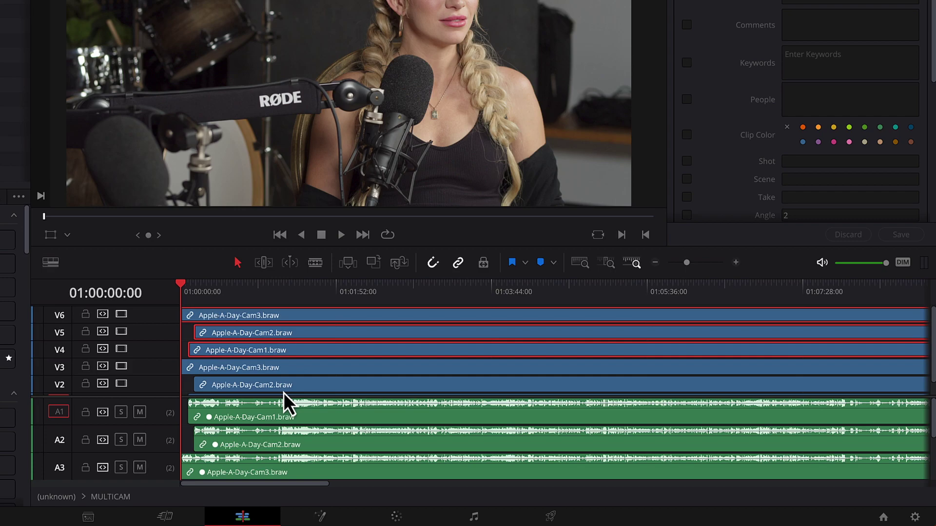
pyautogui.click(288, 320)
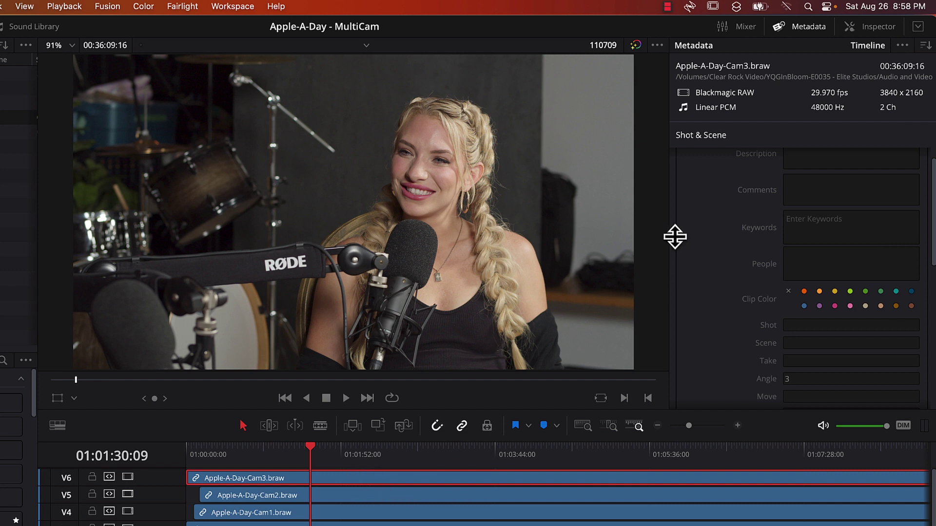
# Punch in on the V6 Cam3 copy and reposition it to -73/-94 in the Inspector.
pyautogui.click(886, 25)
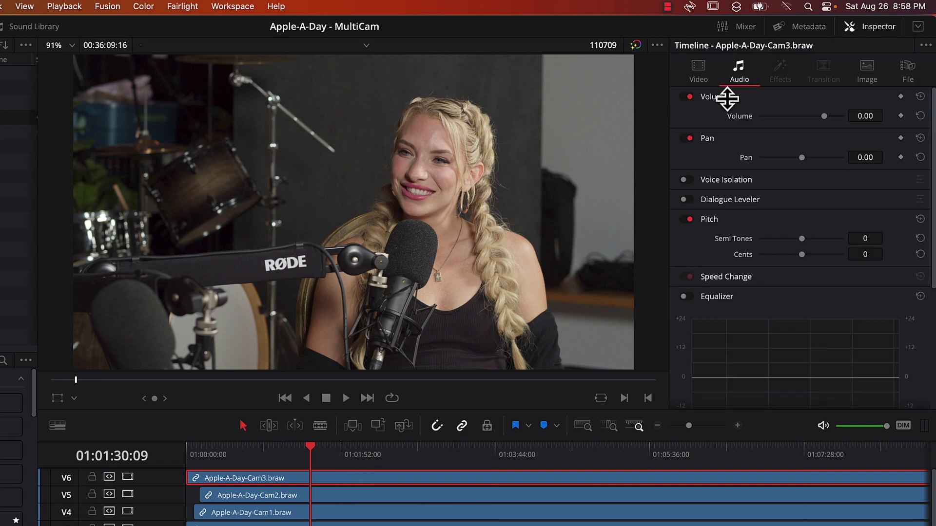
pyautogui.click(693, 67)
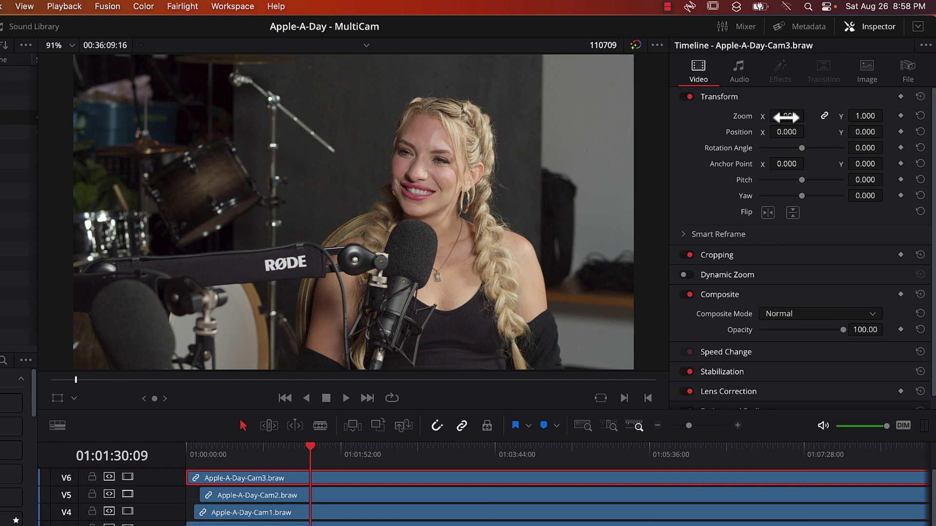
pyautogui.moveTo(786, 117); pyautogui.dragTo(801, 116)
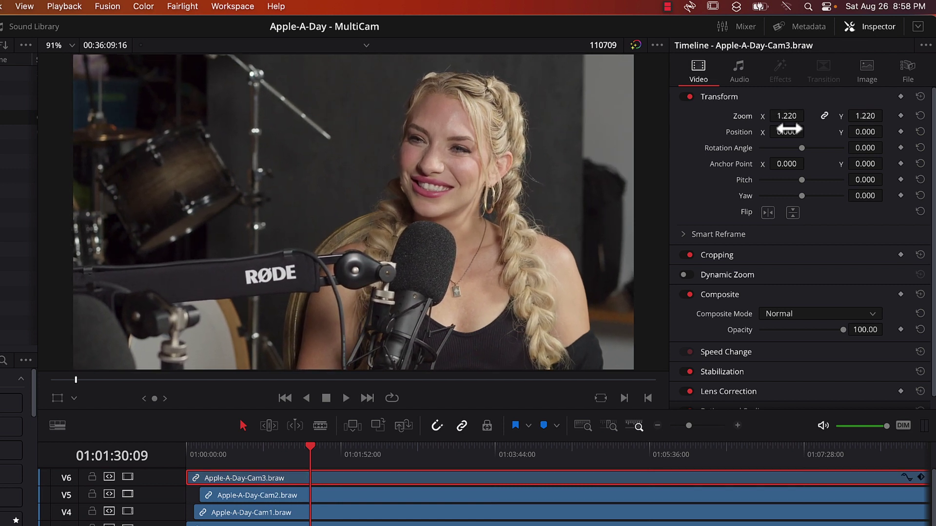
pyautogui.moveTo(863, 131); pyautogui.dragTo(851, 132)
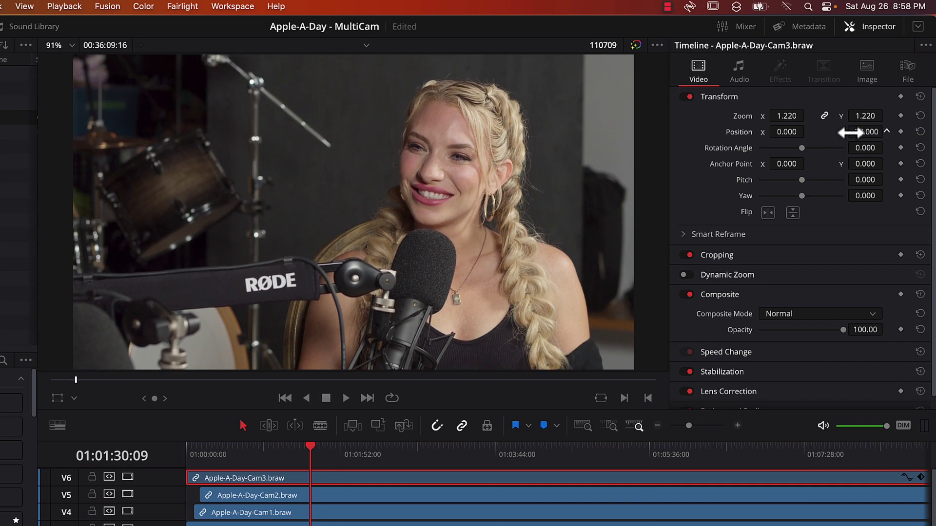
pyautogui.moveTo(783, 132); pyautogui.dragTo(785, 115)
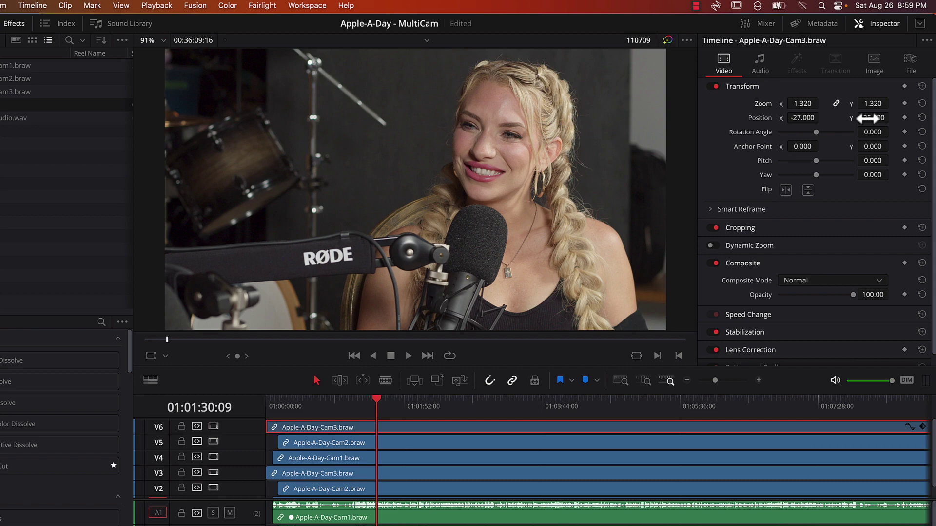
pyautogui.moveTo(870, 118); pyautogui.dragTo(871, 118)
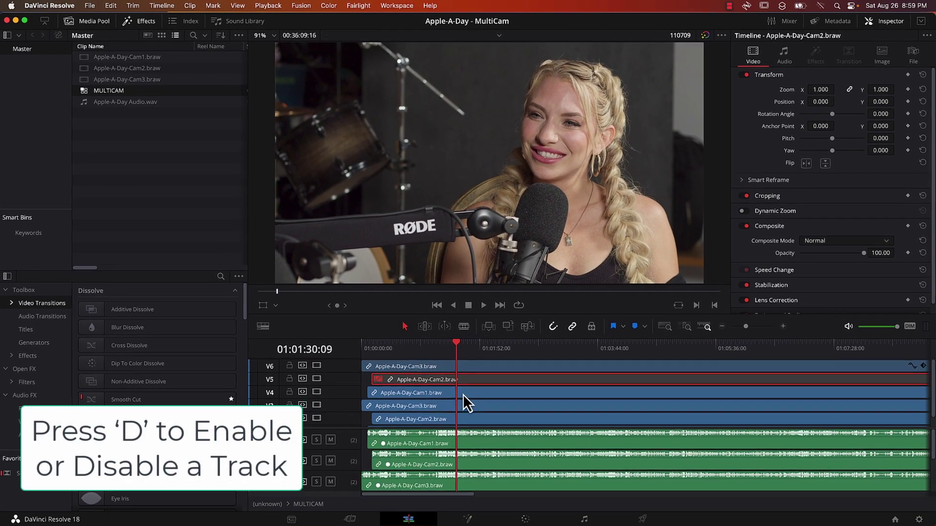
# Set Cam3's zoom to 1.420, disable it, and enable the Cam2 copy on V5.
pyautogui.press('d')
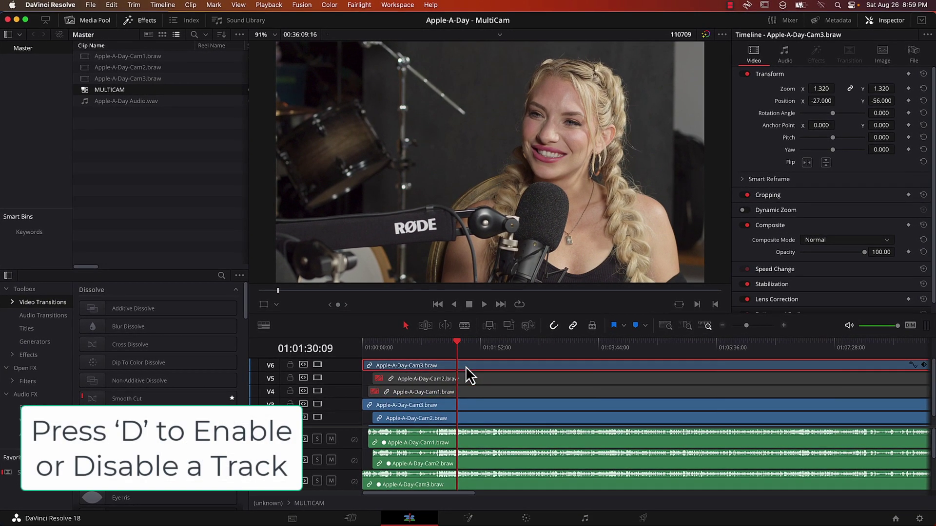
pyautogui.press('d')
pyautogui.press('d')
pyautogui.press('d')
pyautogui.press('d')
pyautogui.press('d')
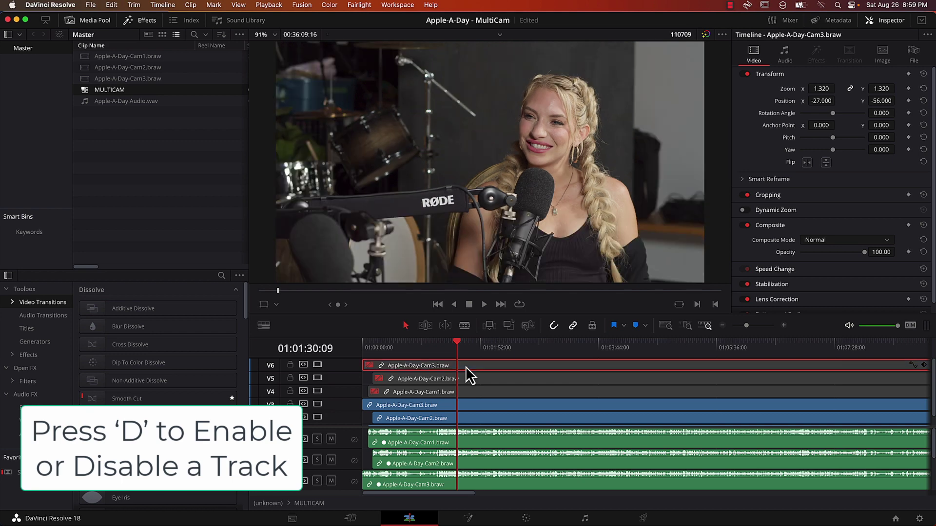
pyautogui.press('d')
pyautogui.press('d')
pyautogui.press('d')
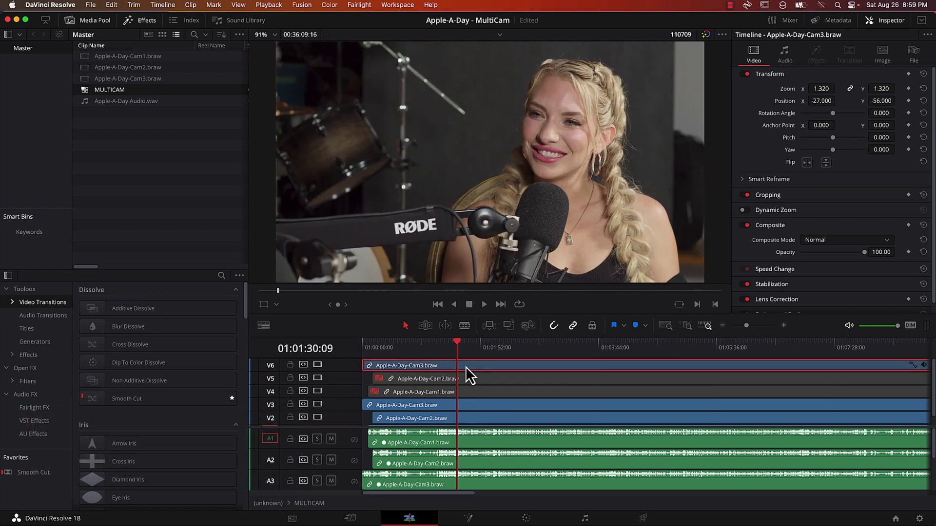
pyautogui.press('d')
pyautogui.press('d')
pyautogui.moveTo(815, 89)
pyautogui.mouseDown()
pyautogui.moveTo(840, 89)
pyautogui.moveTo(811, 101)
pyautogui.mouseUp()
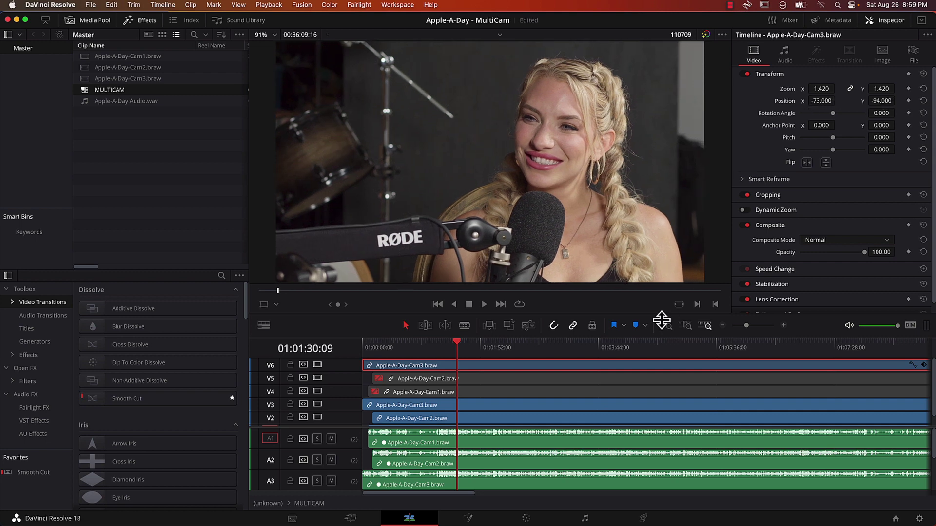
pyautogui.press('d')
pyautogui.press('d')
pyautogui.press('d')
pyautogui.press('d')
pyautogui.press('d')
pyautogui.press('d')
pyautogui.keyDown('super'); pyautogui.click(469, 382); pyautogui.keyUp('super')
pyautogui.press('d')
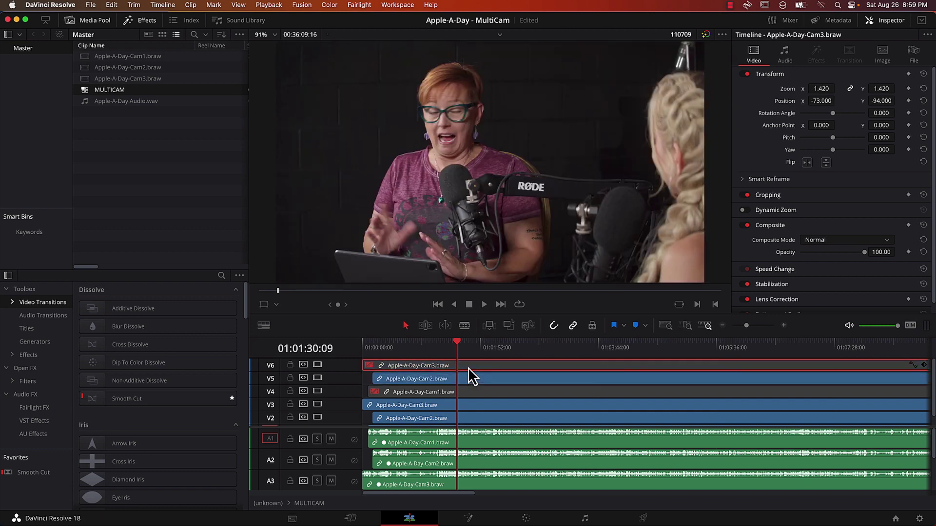
# Punch in and recentre the Cam2 close-up to about 1.48 zoom.
pyautogui.click(470, 381)
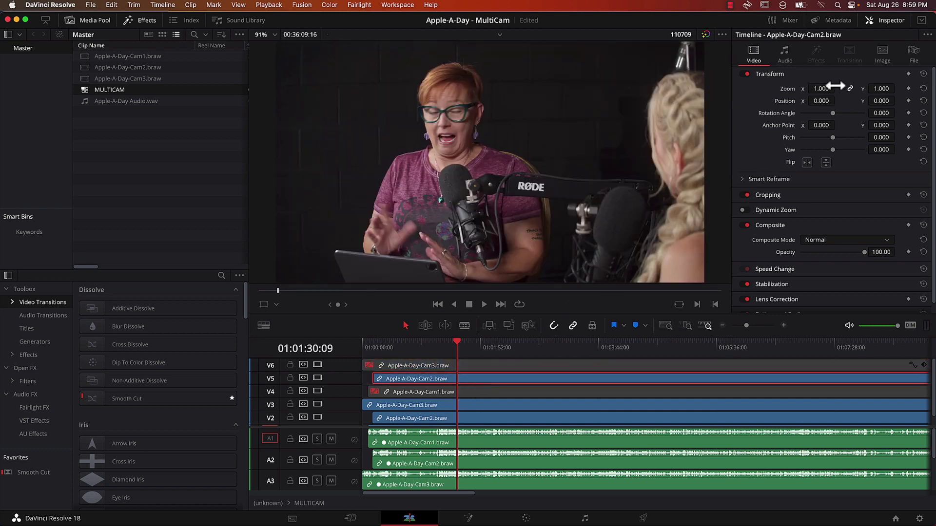
pyautogui.moveTo(835, 85); pyautogui.dragTo(837, 97)
pyautogui.click(476, 346)
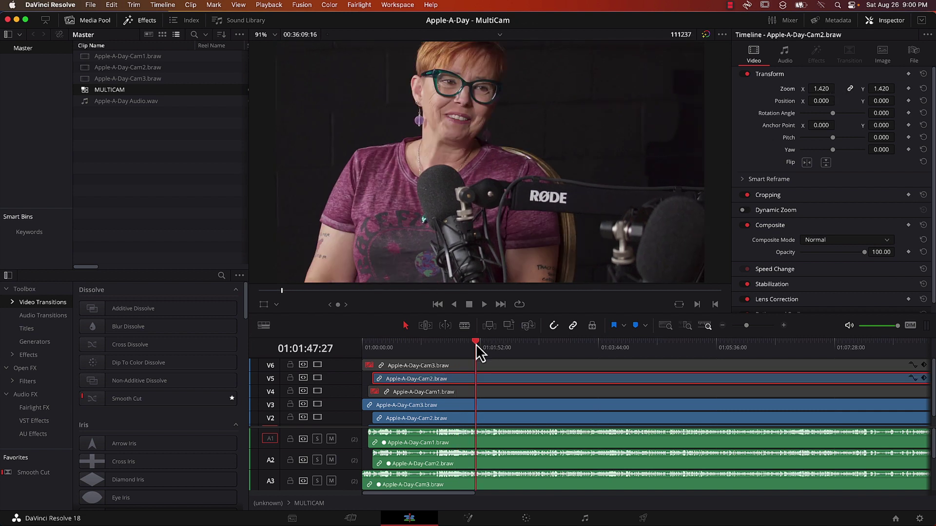
pyautogui.moveTo(883, 100); pyautogui.dragTo(735, 98)
pyautogui.moveTo(882, 88); pyautogui.dragTo(546, 293)
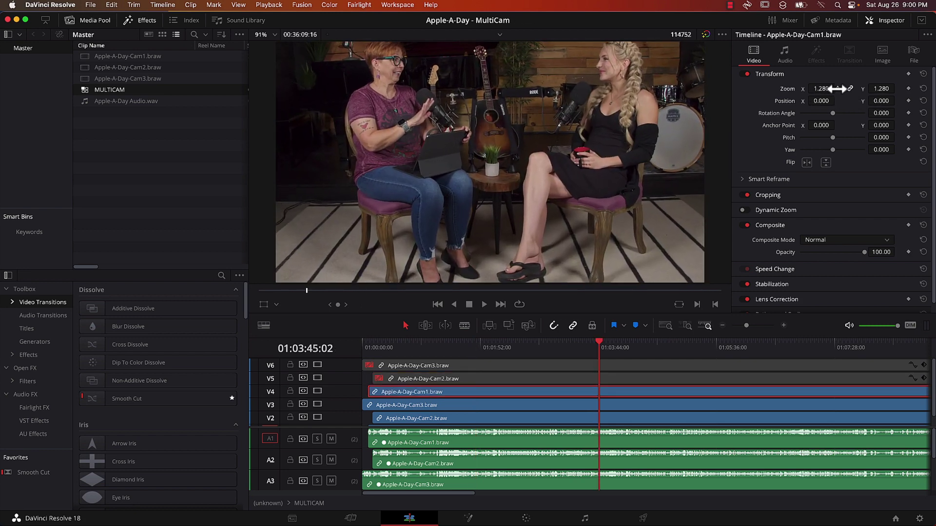
# Zoom the Cam1 wide shot to 1.490 and lower its framing.
pyautogui.moveTo(837, 89); pyautogui.dragTo(802, 101)
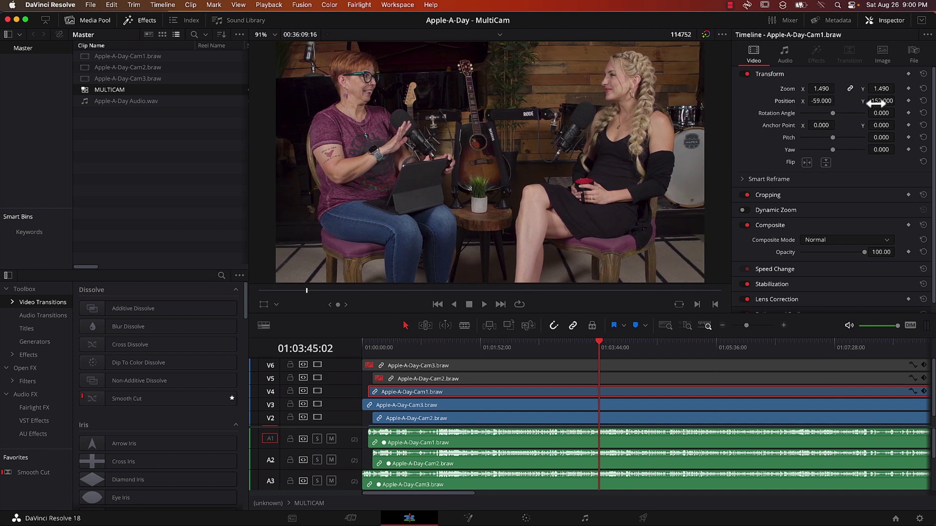
pyautogui.moveTo(876, 103); pyautogui.dragTo(818, 101)
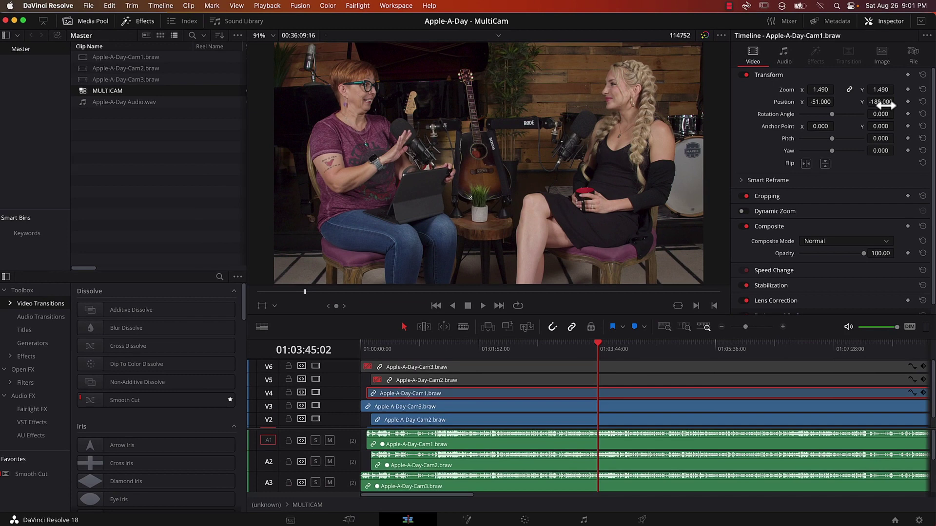
pyautogui.scroll(-1, 585, 375)
pyautogui.click(581, 373)
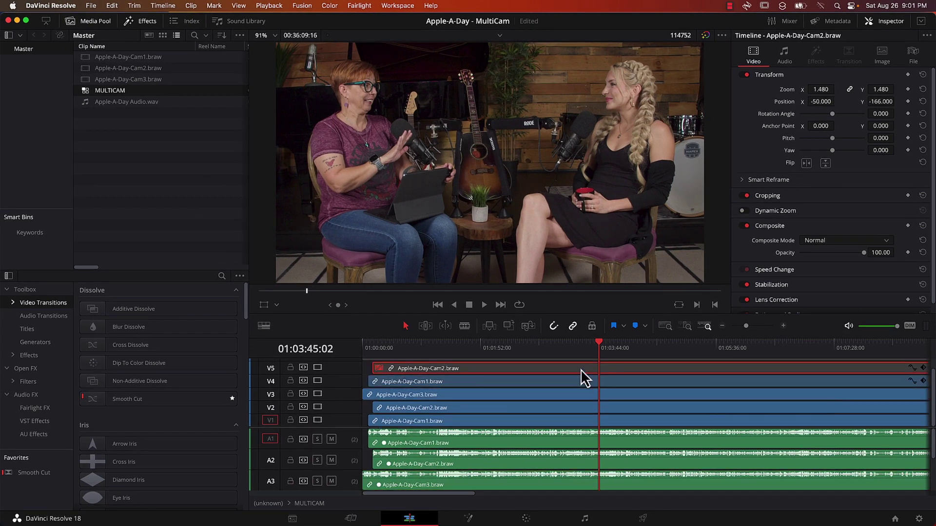
pyautogui.scroll(1, 583, 378)
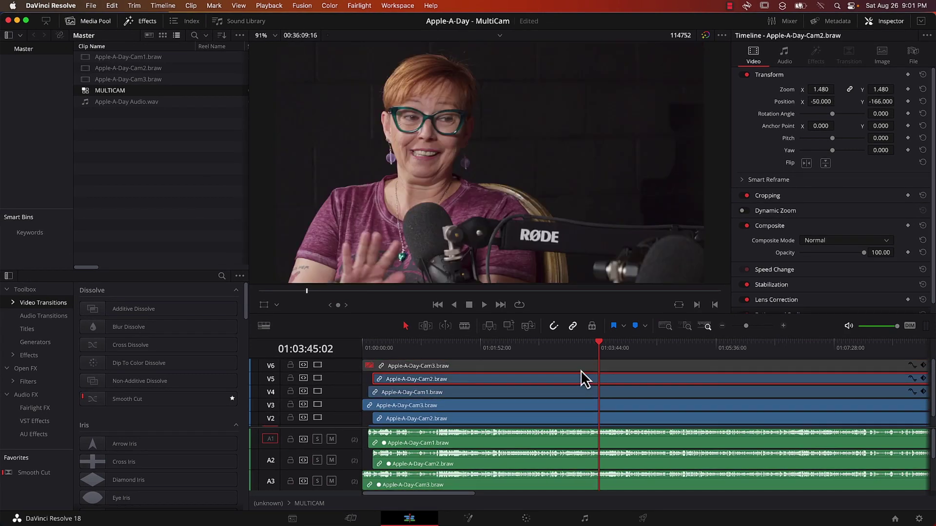
pyautogui.click(580, 370)
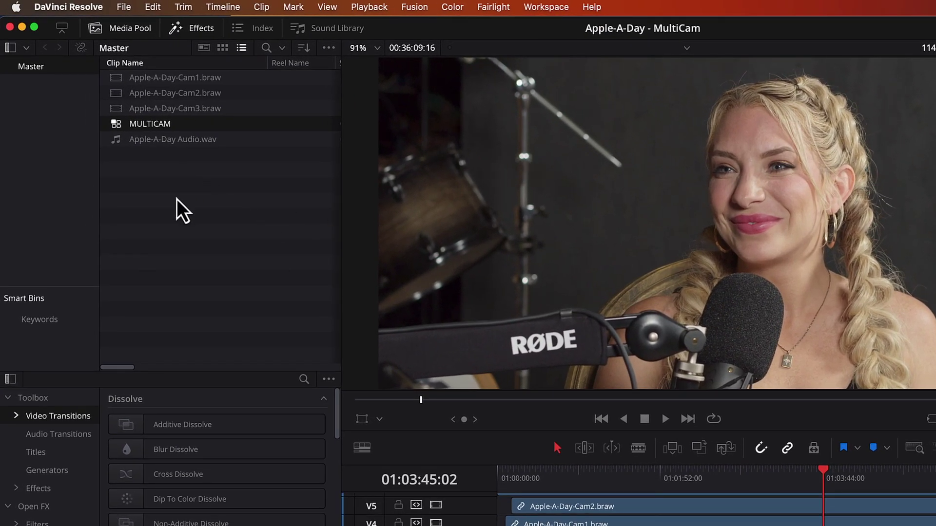
# Create the timeline 'Mutli Cam Timeline' and place the MULTICAM clip on V1/A1.
pyautogui.rightClick(165, 217)
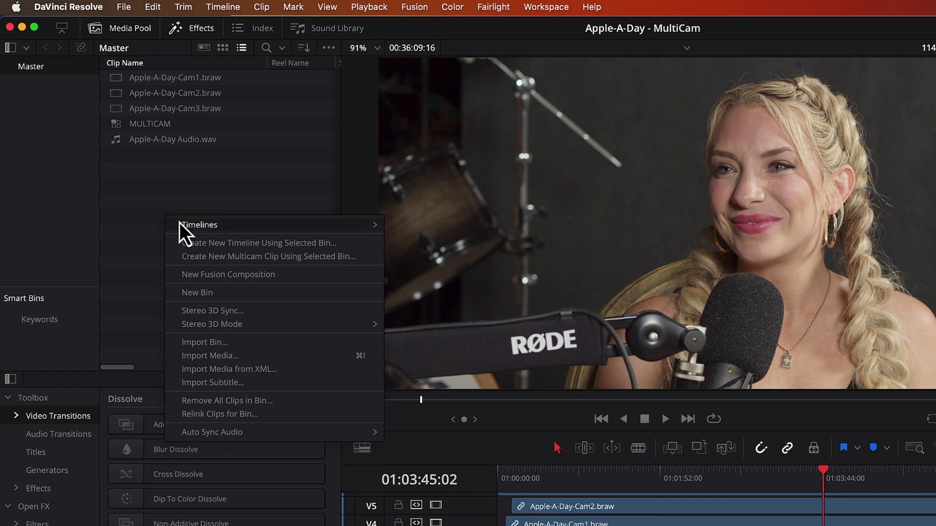
pyautogui.moveTo(181, 224)
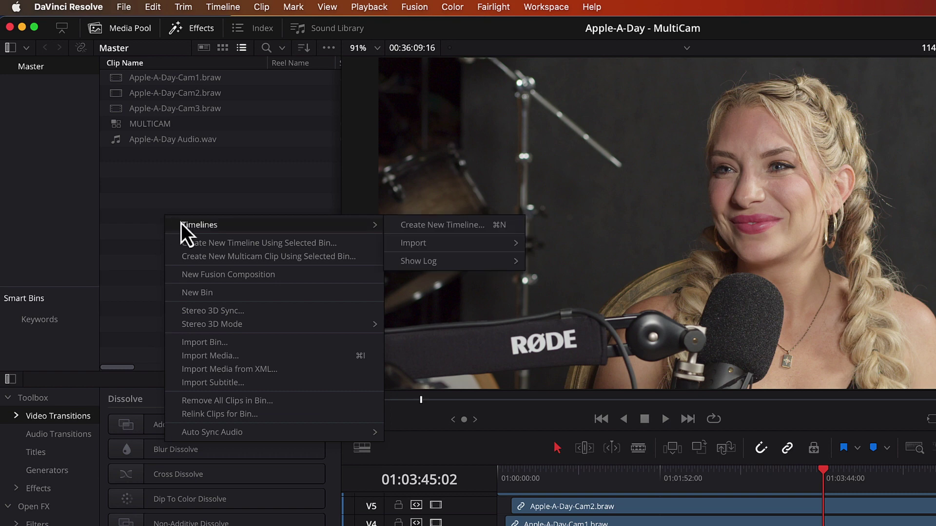
pyautogui.click(445, 227)
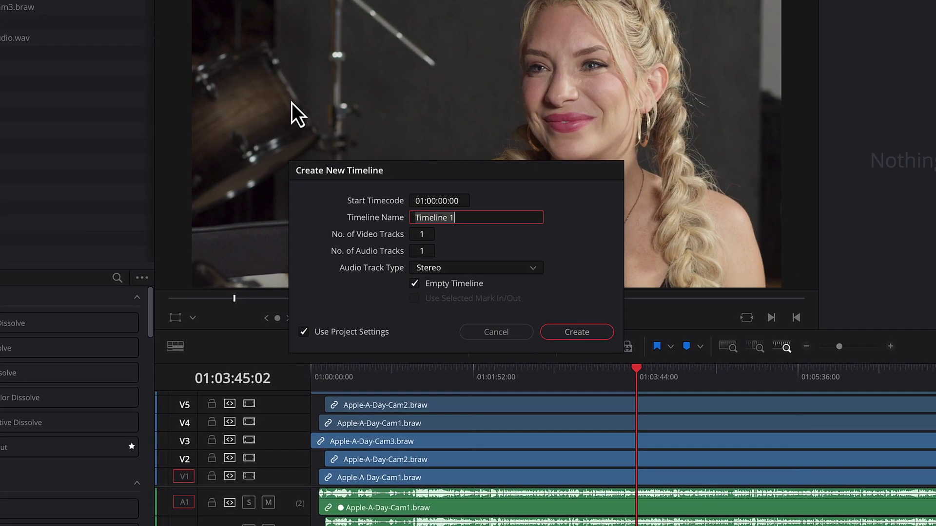
pyautogui.write('Mutli Cam Timeline')
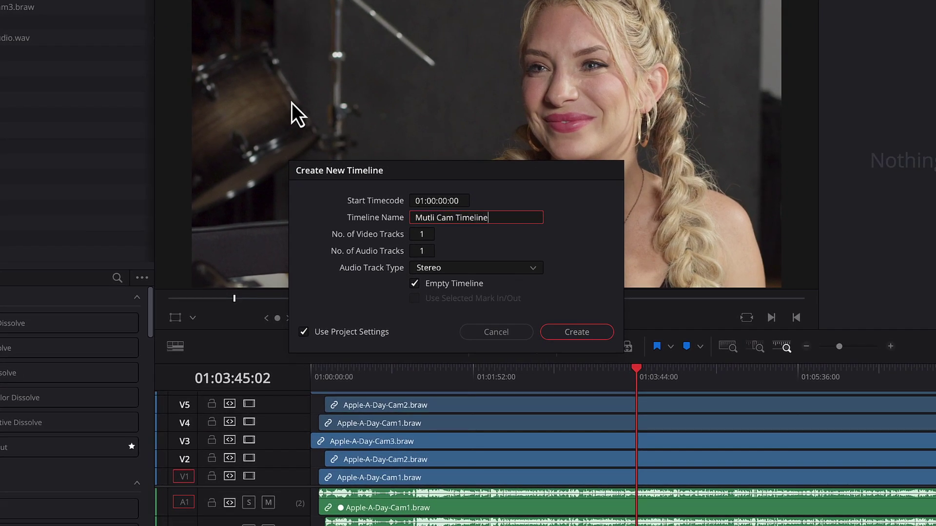
pyautogui.press('Return')
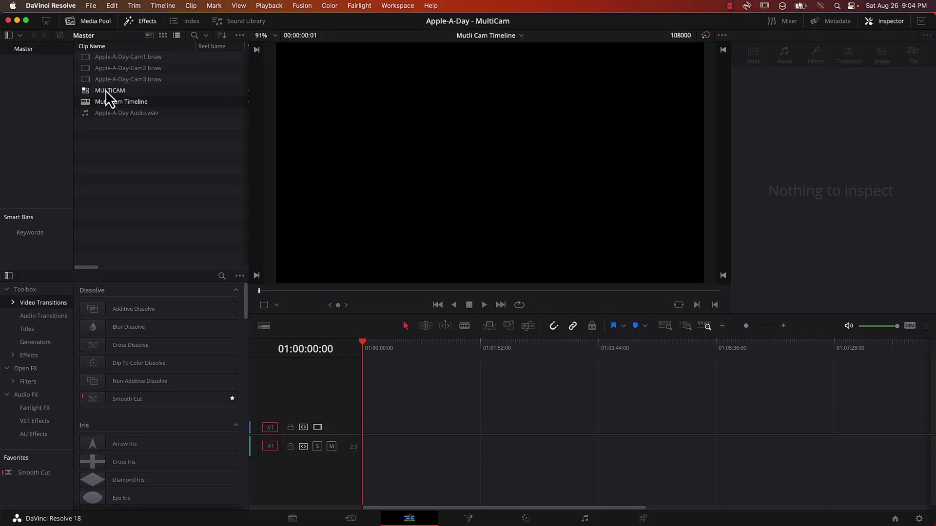
pyautogui.moveTo(106, 89); pyautogui.dragTo(410, 434)
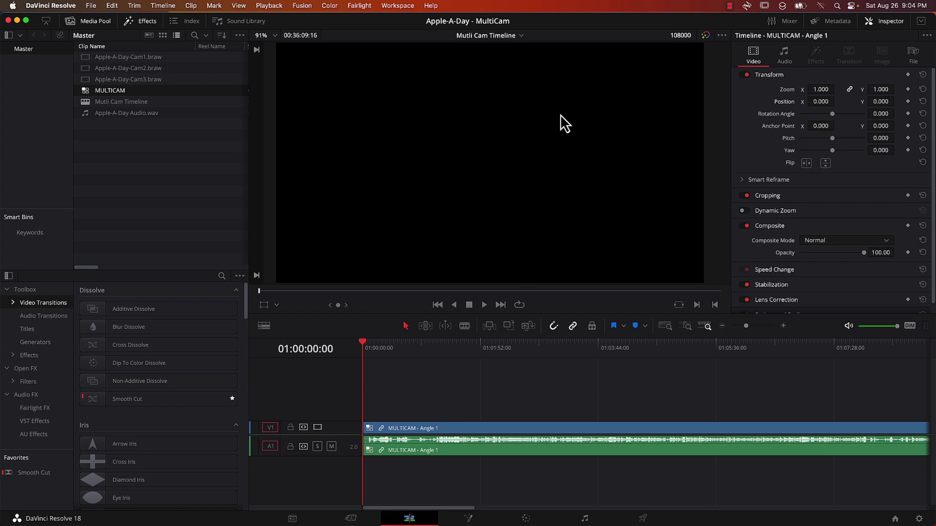
# Hide the Inspector, set the source viewer to Multicam, and move the playhead into the footage.
pyautogui.click(887, 24)
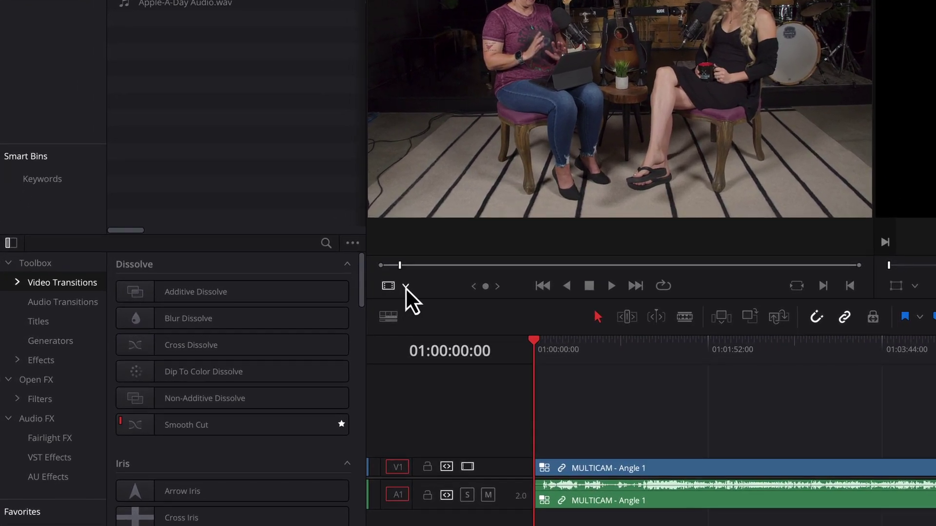
pyautogui.click(405, 286)
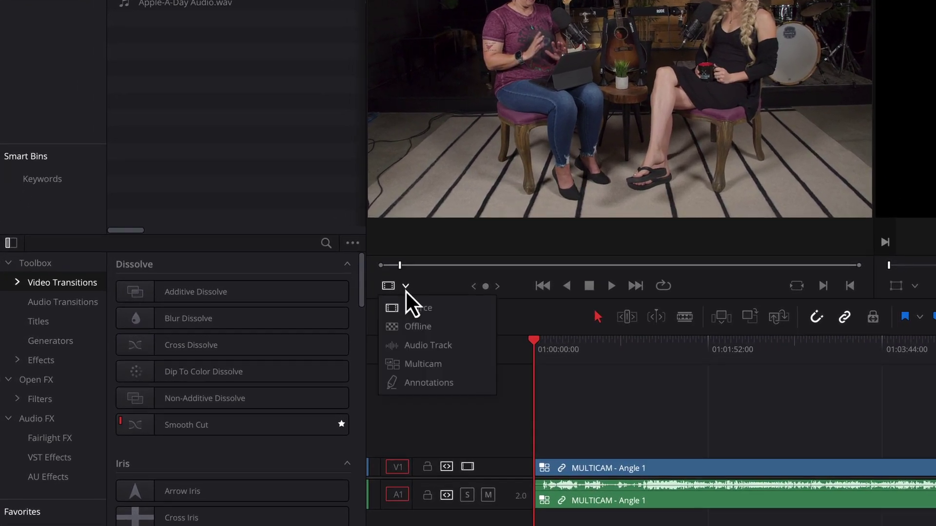
pyautogui.click(423, 369)
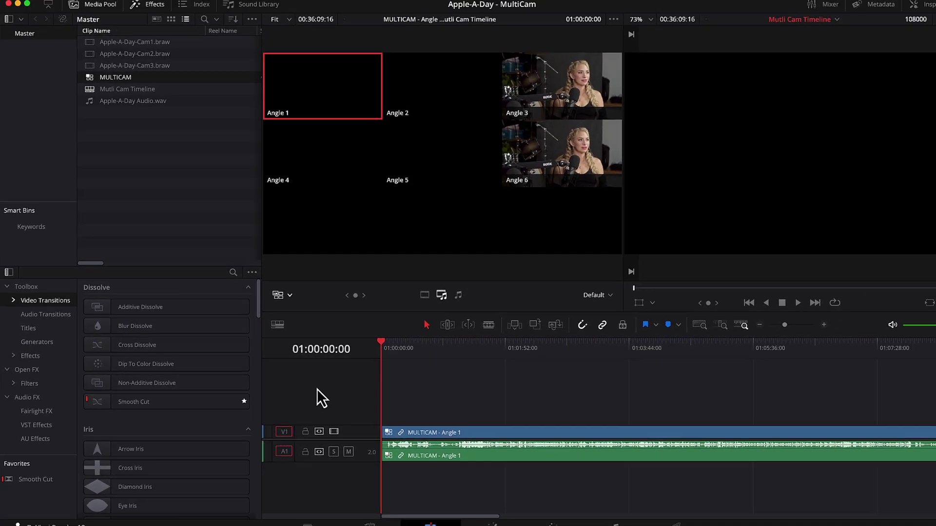
pyautogui.moveTo(388, 349); pyautogui.dragTo(556, 371)
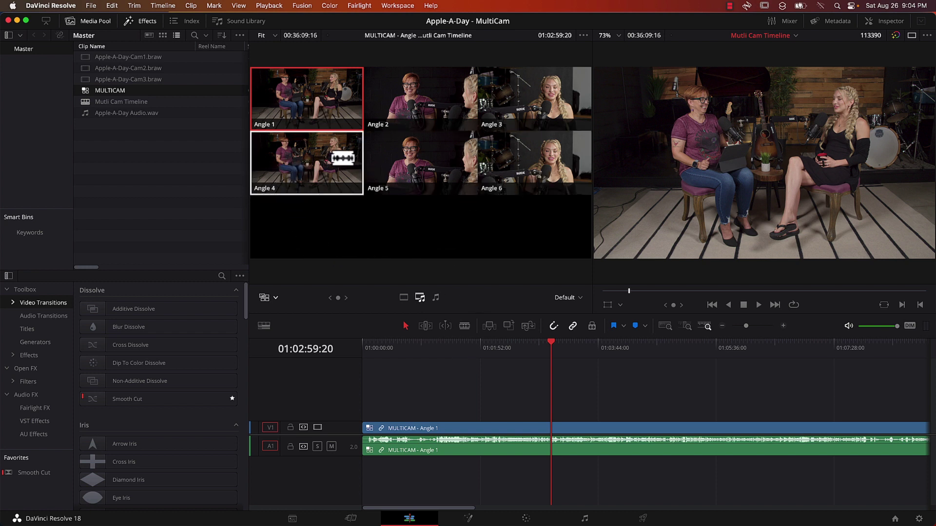
# Try Angles 1, 4, 5, 6, 3 and 2 as the active multicam angle.
pyautogui.click(304, 123)
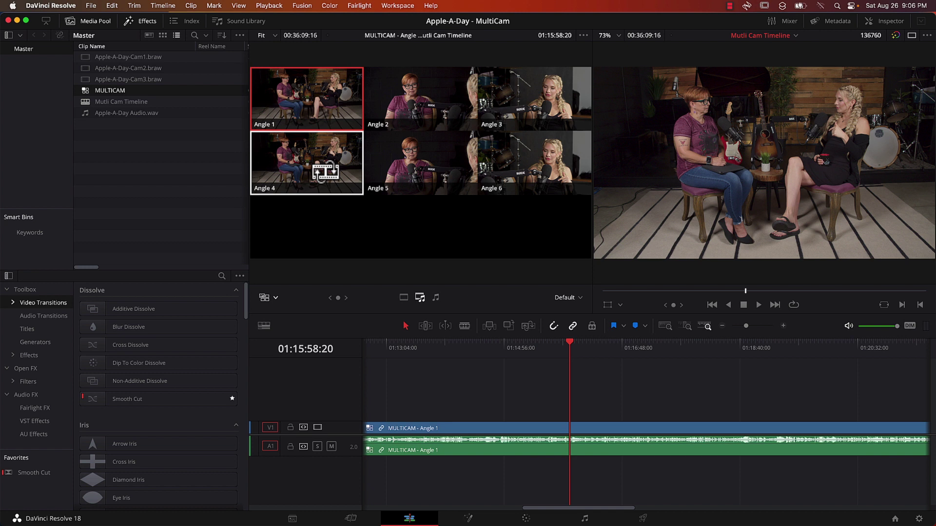
pyautogui.press('alt')
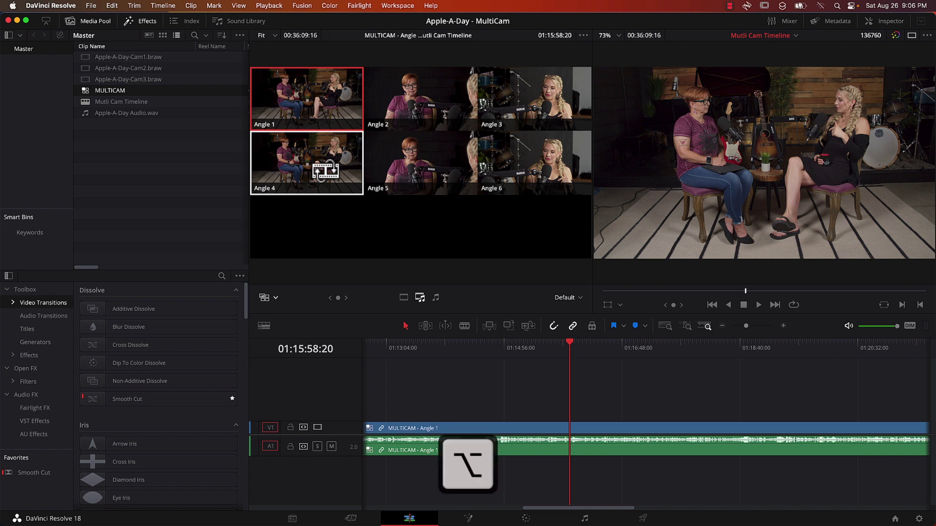
pyautogui.keyDown('alt'); pyautogui.click(325, 171); pyautogui.keyUp('alt')
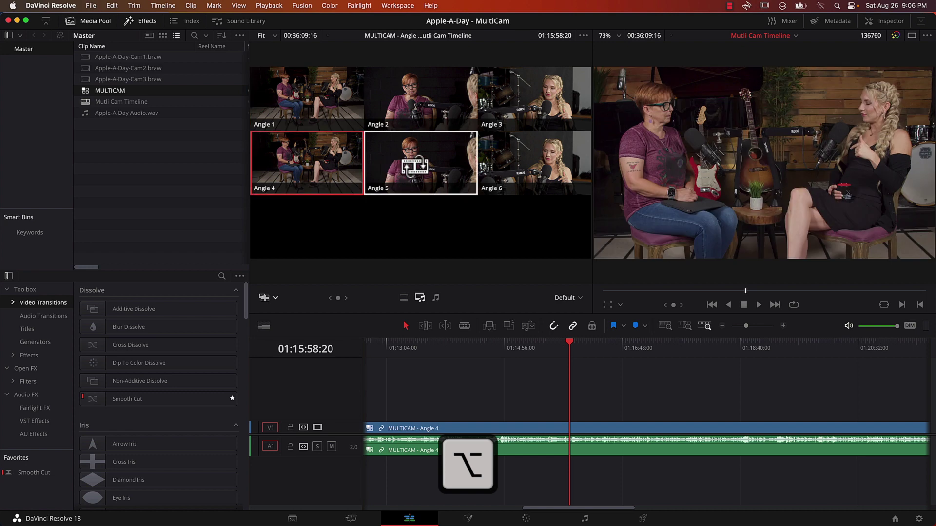
pyautogui.keyDown('alt'); pyautogui.click(415, 167); pyautogui.keyUp('alt')
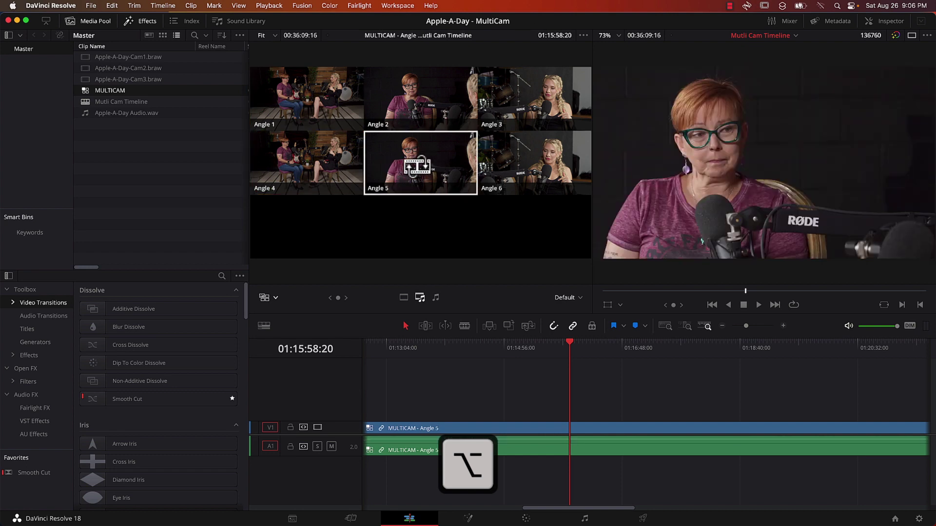
pyautogui.keyDown('alt'); pyautogui.click(553, 161); pyautogui.keyUp('alt')
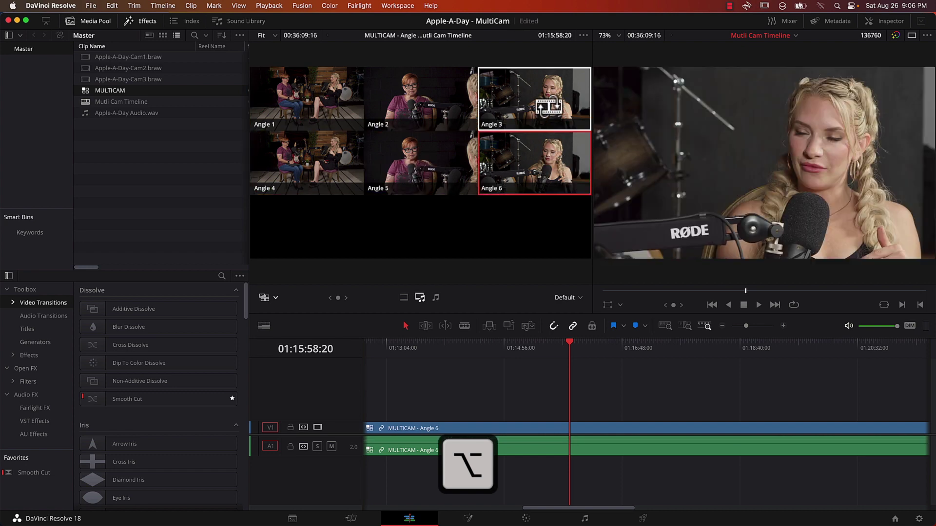
pyautogui.keyDown('alt'); pyautogui.click(547, 106); pyautogui.keyUp('alt')
pyautogui.keyDown('alt'); pyautogui.click(433, 98); pyautogui.keyUp('alt')
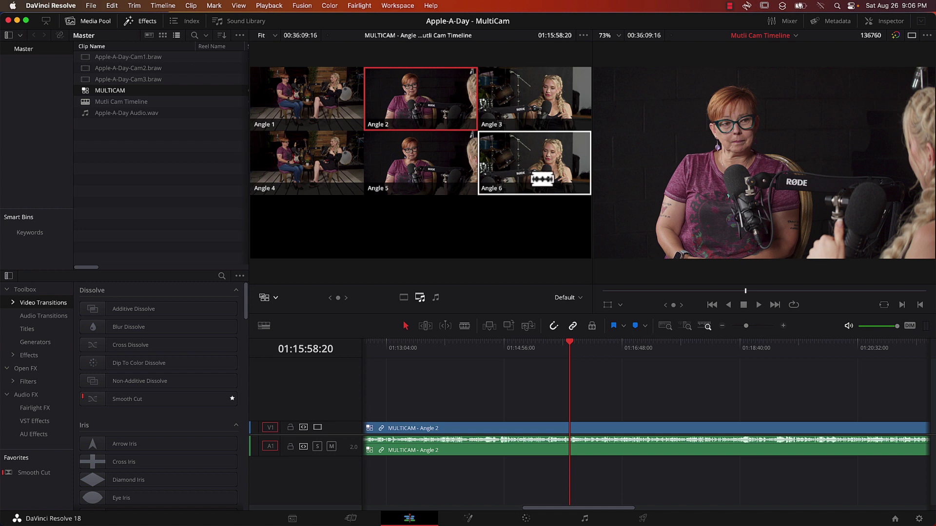
# Make a test cut to Angle 6, scrub it, then undo the cut.
pyautogui.click(542, 179)
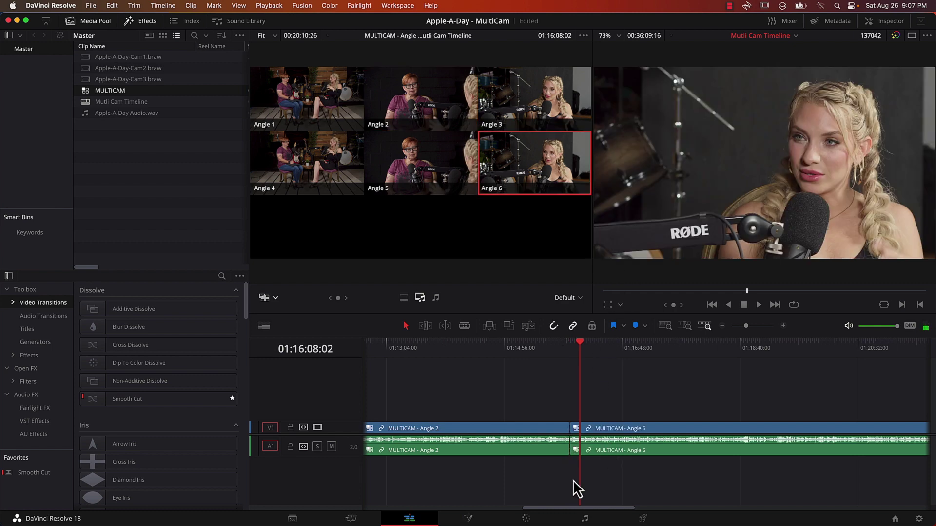
pyautogui.moveTo(592, 349); pyautogui.dragTo(570, 349)
pyautogui.press('super+z')
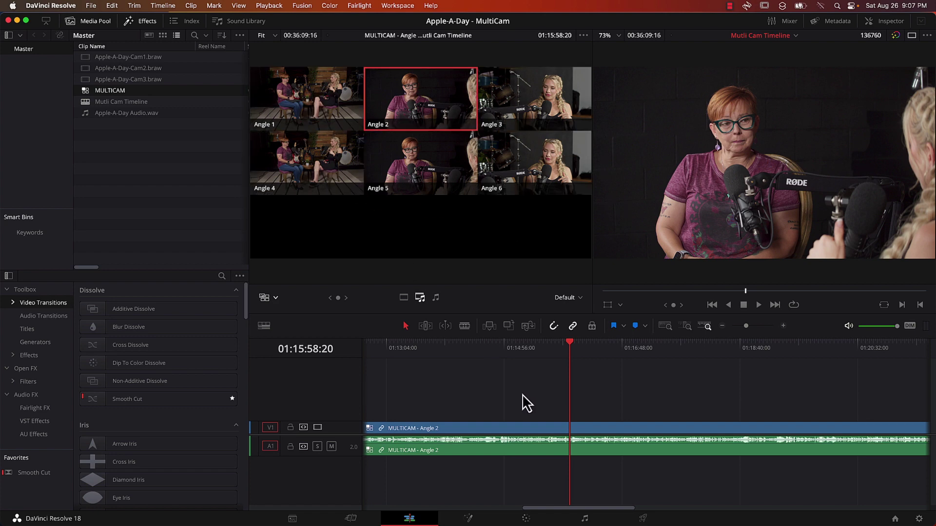
# Start live cutting during playback, switching to wide Angle 1 then the Angle 3 close-up.
pyautogui.press('j')
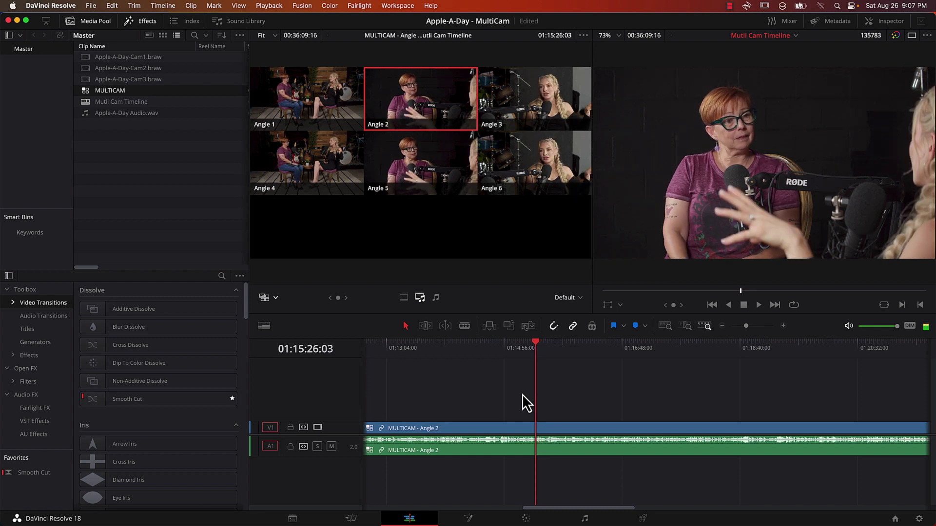
pyautogui.press('1')
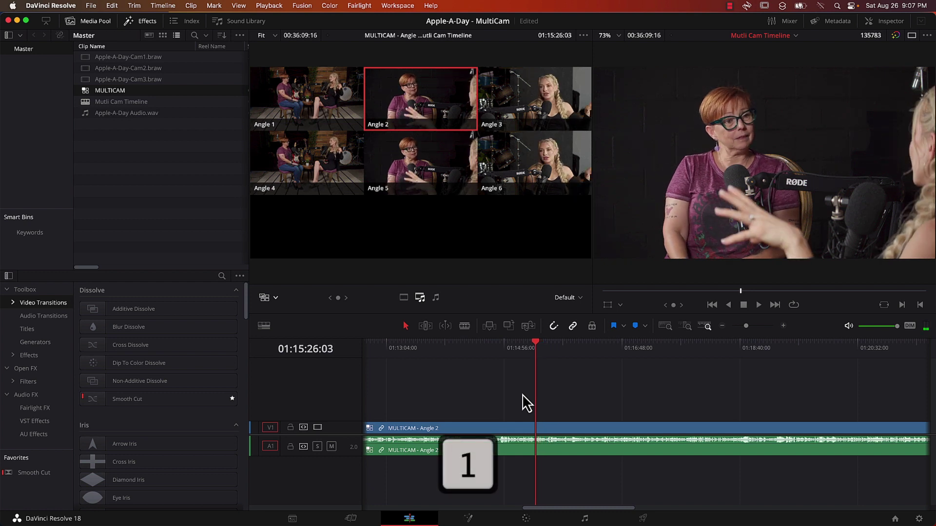
pyautogui.press('space')
pyautogui.press('3')
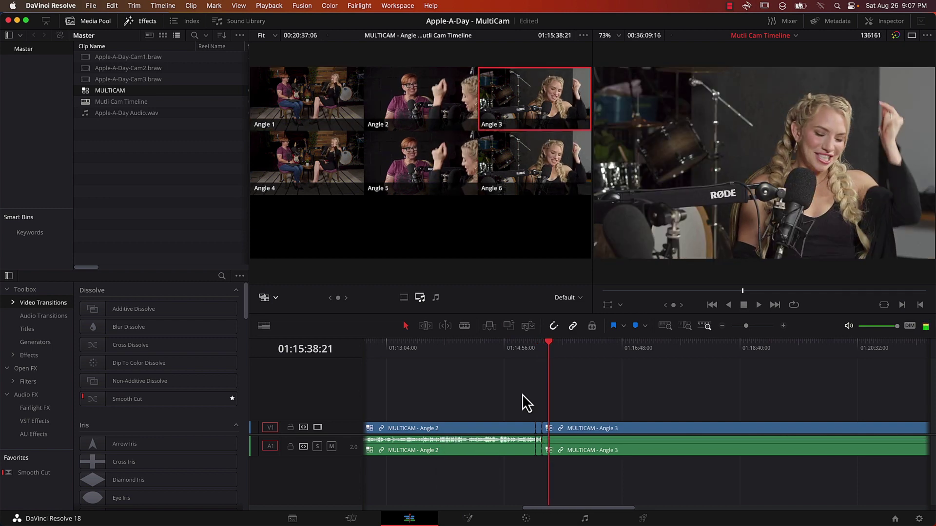
# Continue live-cutting to Angles 5, 6, 2 and finally wide Angle 4.
pyautogui.press('5')
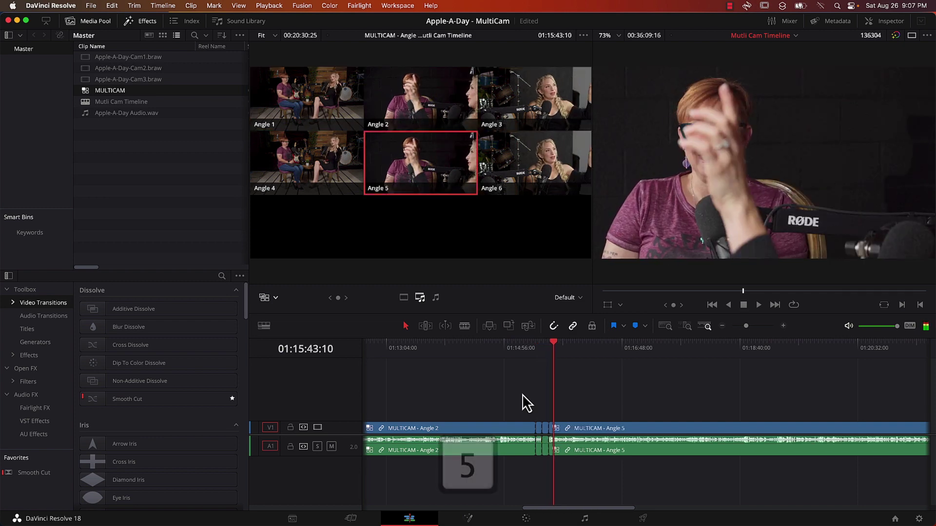
pyautogui.press('6')
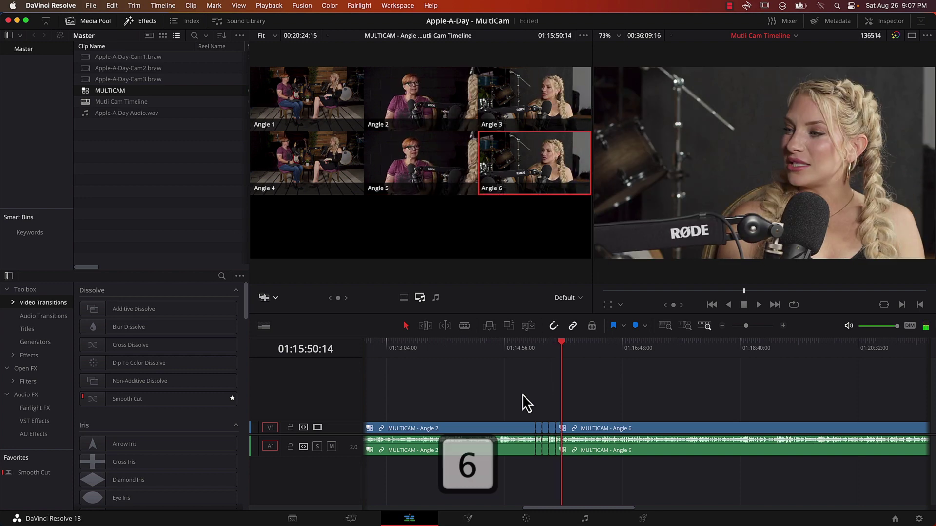
pyautogui.press('2')
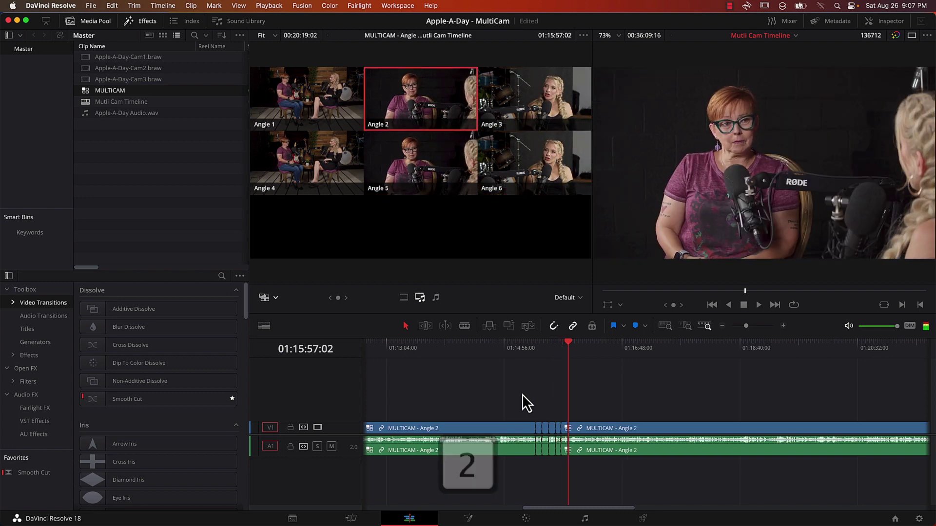
pyautogui.press('4')
# Review the new cuts with reverse and fast-forward playback, pressing angle keys 1, 3, 5, 6, 2, 4.
pyautogui.press('j')
pyautogui.press('j')
pyautogui.press('j')
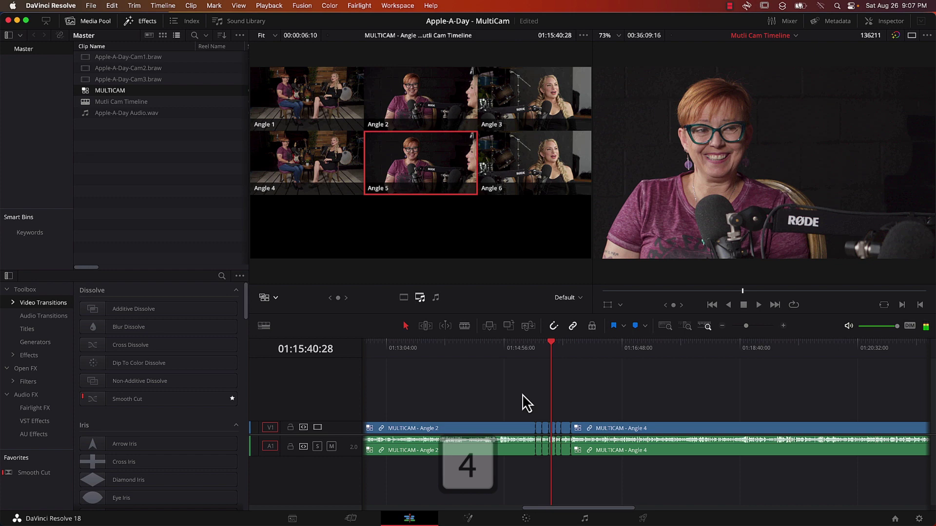
pyautogui.press('l')
pyautogui.press('l')
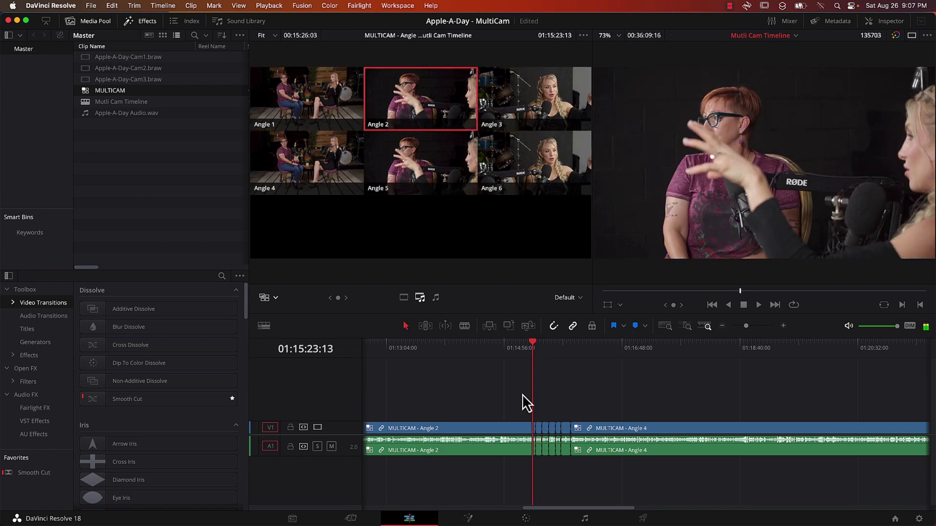
pyautogui.press('l')
pyautogui.press('1')
pyautogui.press('3')
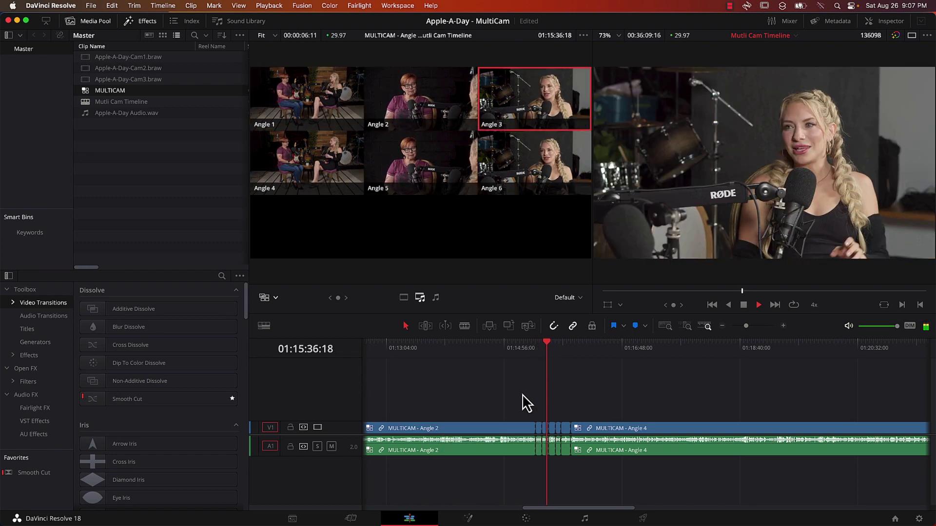
pyautogui.press('5')
pyautogui.press('6')
pyautogui.press('2')
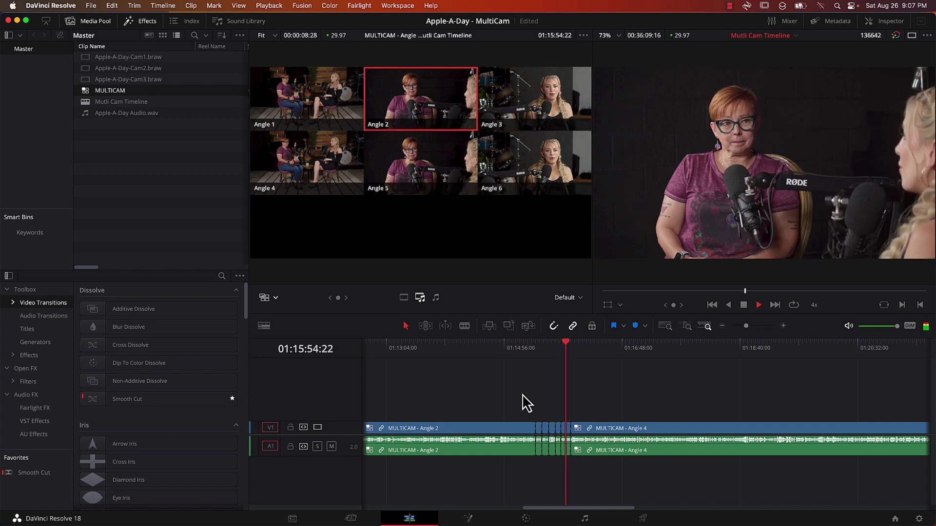
pyautogui.press('4')
# Stop in the Angle 2 piece near 01:15:55 and switch it to Angle 5.
pyautogui.press('k')
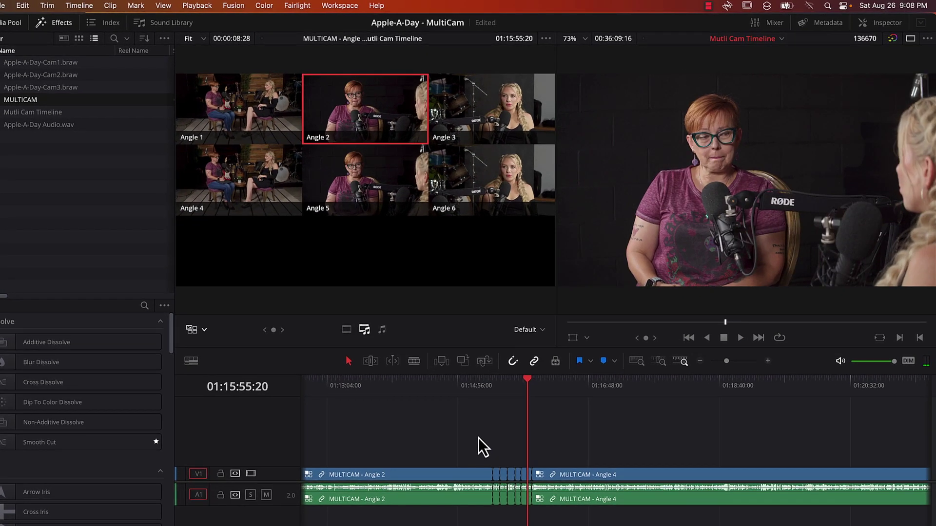
pyautogui.press('j')
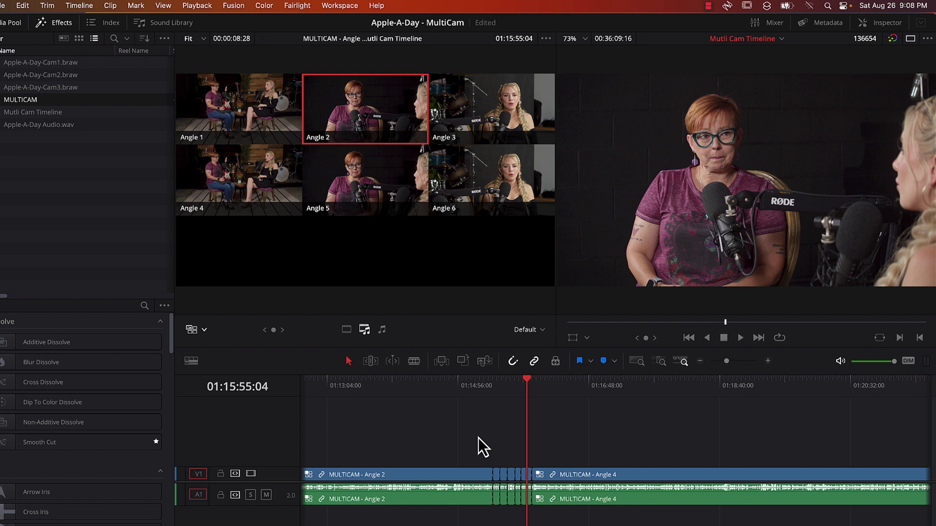
pyautogui.hotkey('alt', '5')
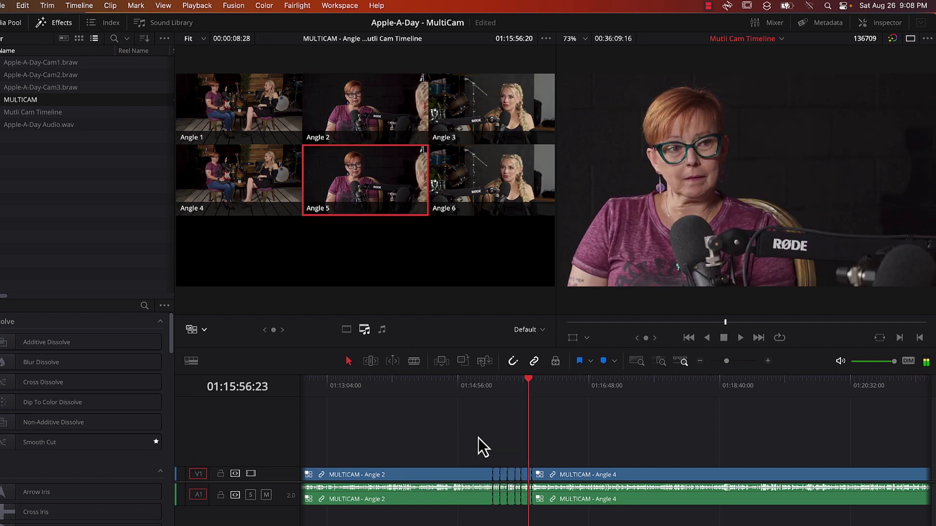
# Zoom the timeline in and reassign cut pieces to Angle 1 and to the wide Angle 4.
pyautogui.scroll(5, 533, 480)
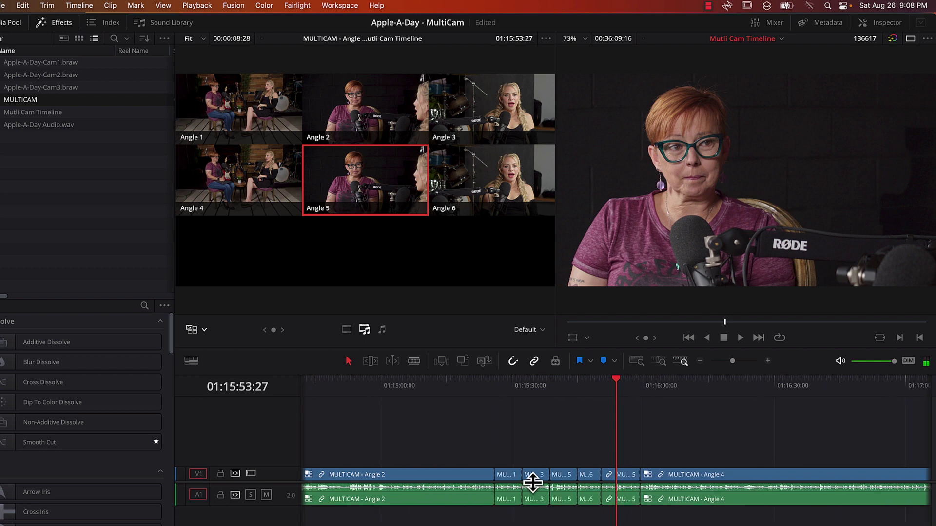
pyautogui.moveTo(616, 378); pyautogui.dragTo(635, 380)
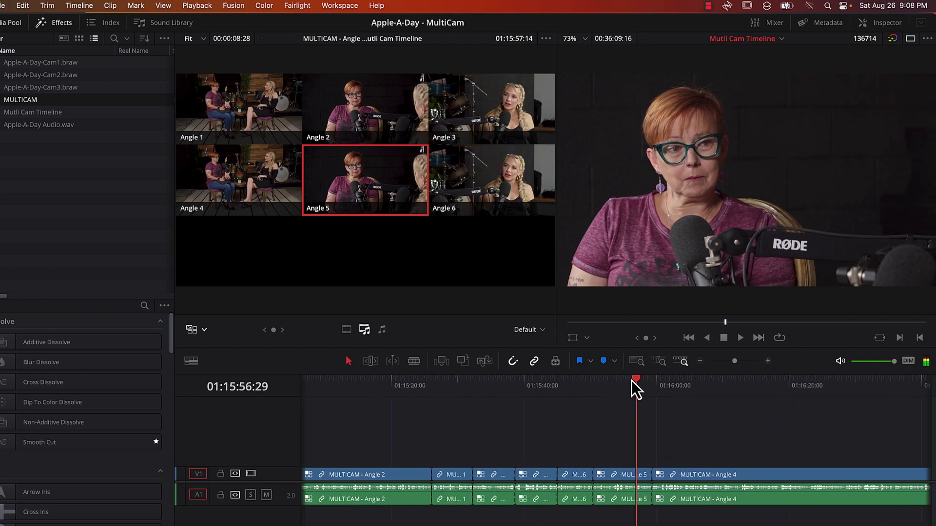
pyautogui.press('j')
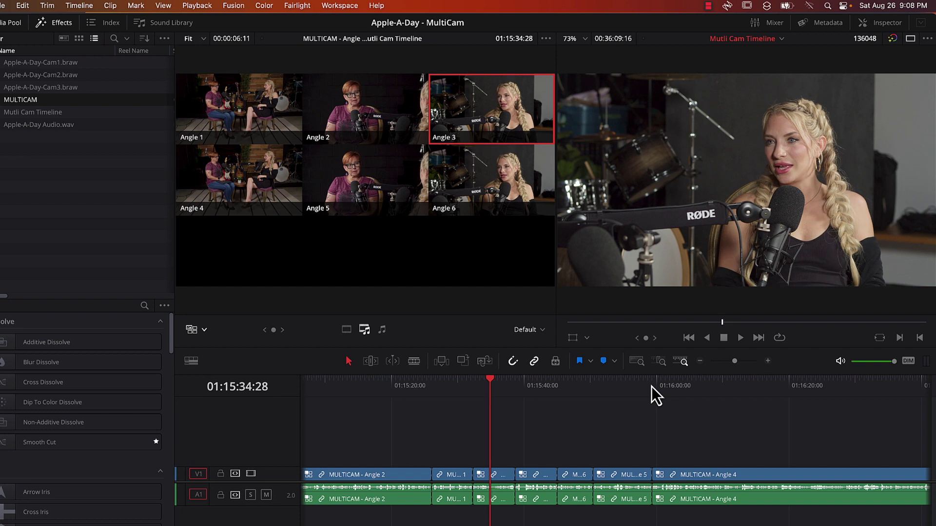
pyautogui.hotkey('alt', '1')
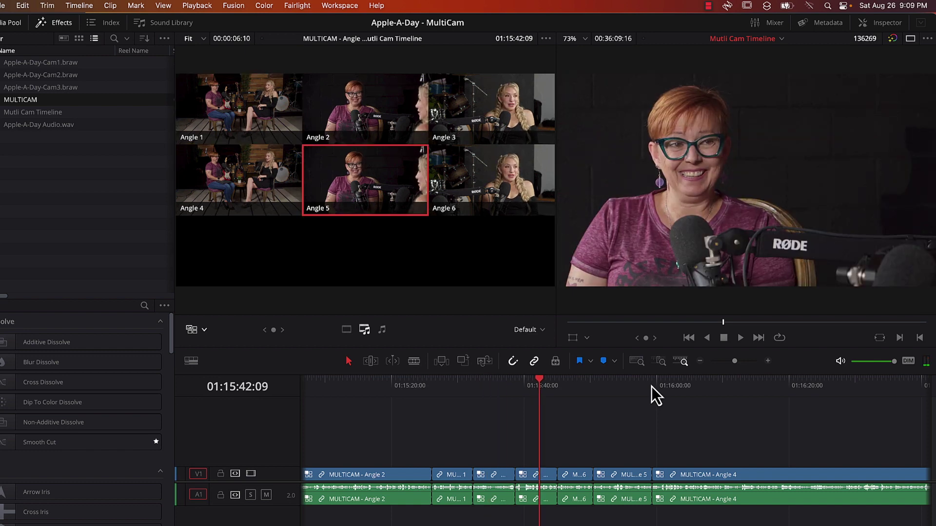
pyautogui.hotkey('alt', '4')
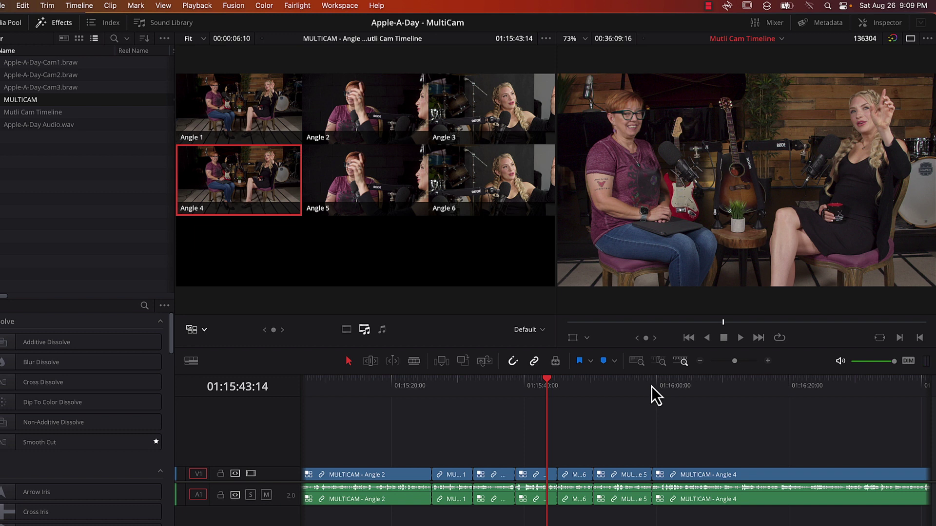
pyautogui.rightClick(25, 102)
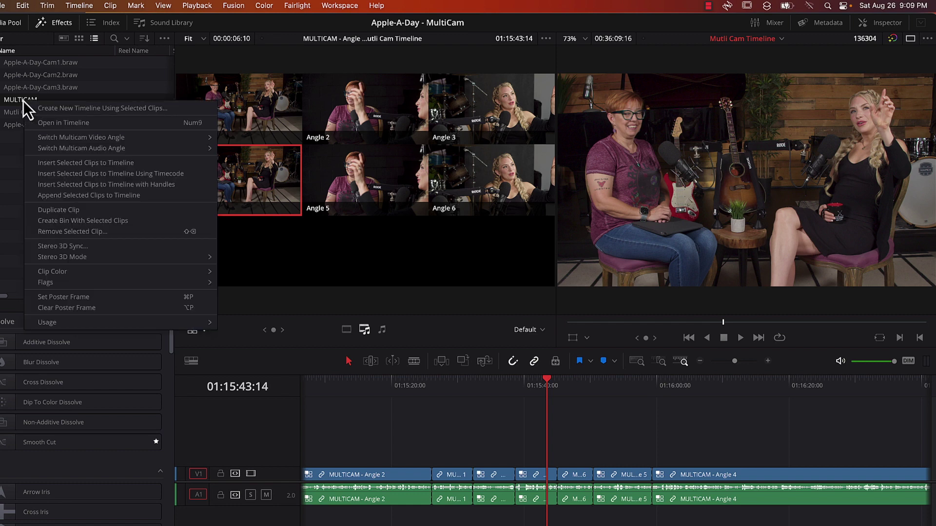
pyautogui.click(54, 124)
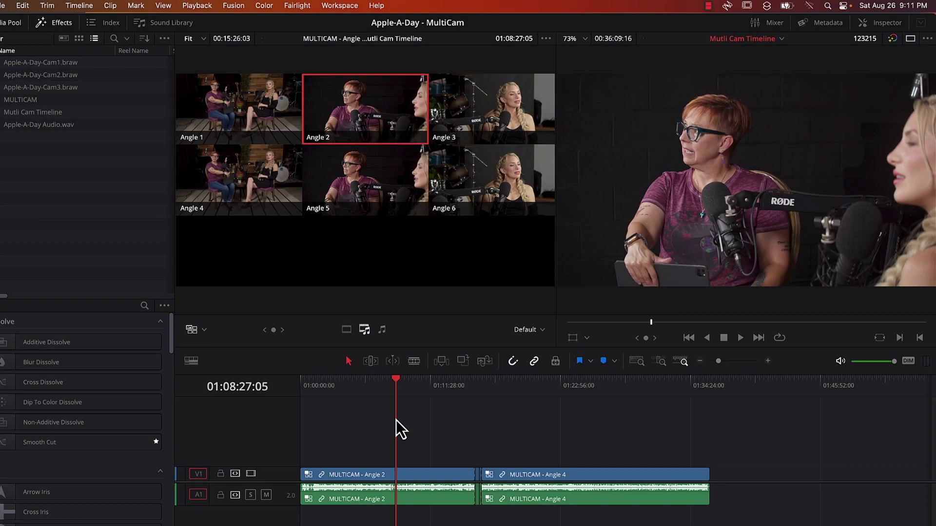
pyautogui.click(448, 384)
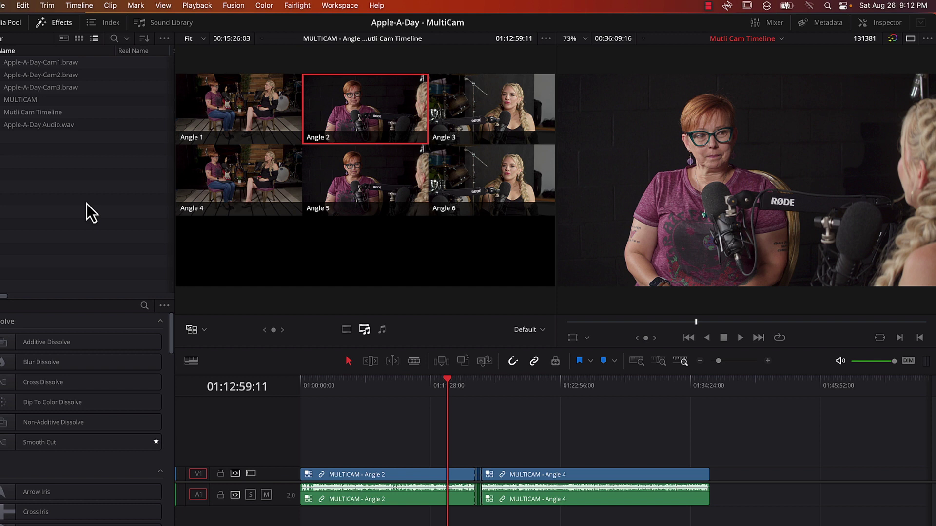
# Open MULTICAM in the timeline, disable the V6–V2 angle clips, and select the Cam1 clip on V1.
pyautogui.rightClick(16, 104)
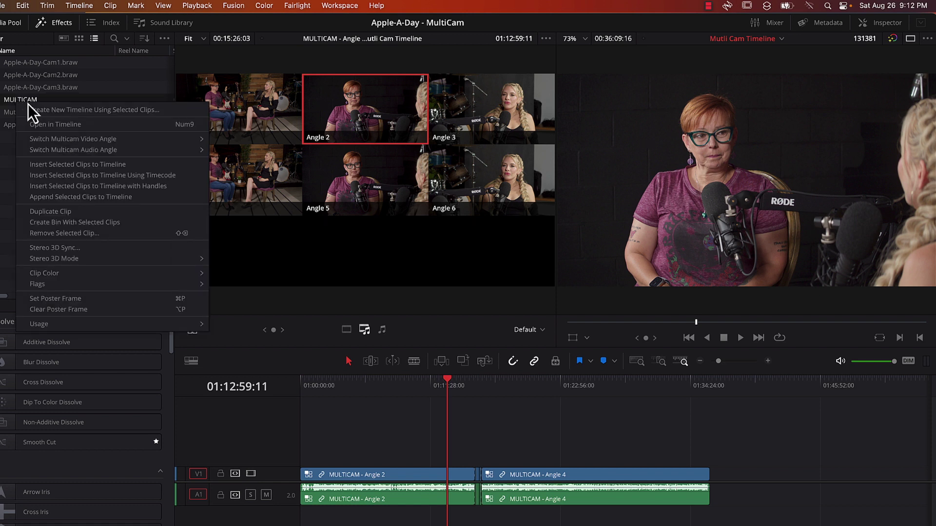
pyautogui.click(58, 124)
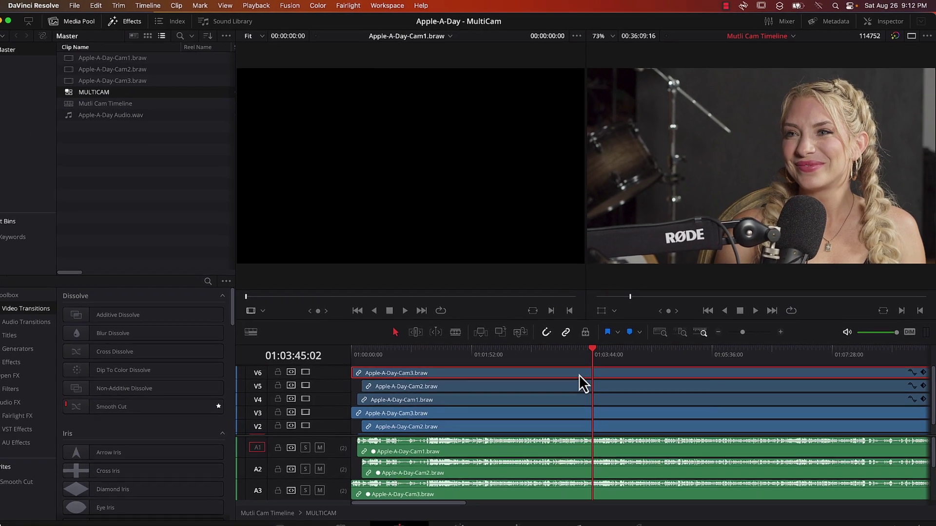
pyautogui.press('d')
pyautogui.click(579, 405)
pyautogui.press('d')
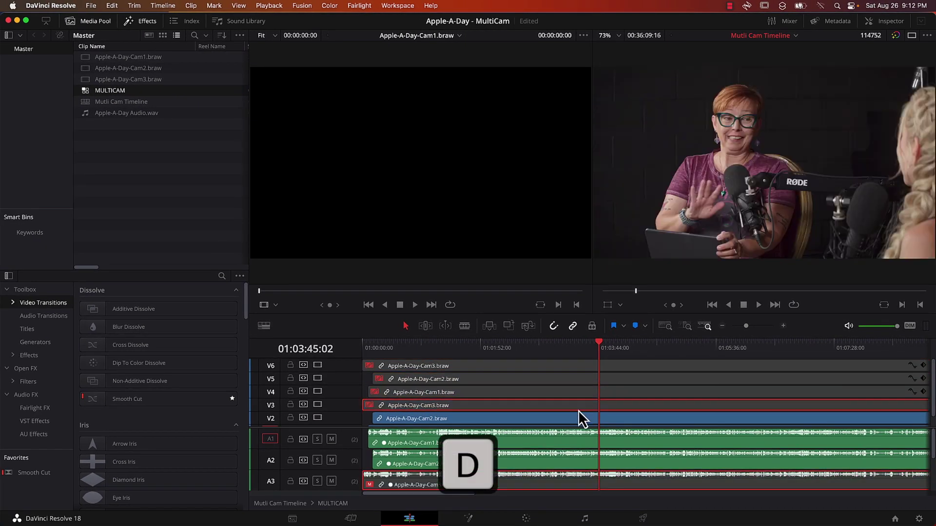
pyautogui.scroll(-1, 574, 407)
pyautogui.click(575, 408)
pyautogui.press('d')
pyautogui.click(586, 423)
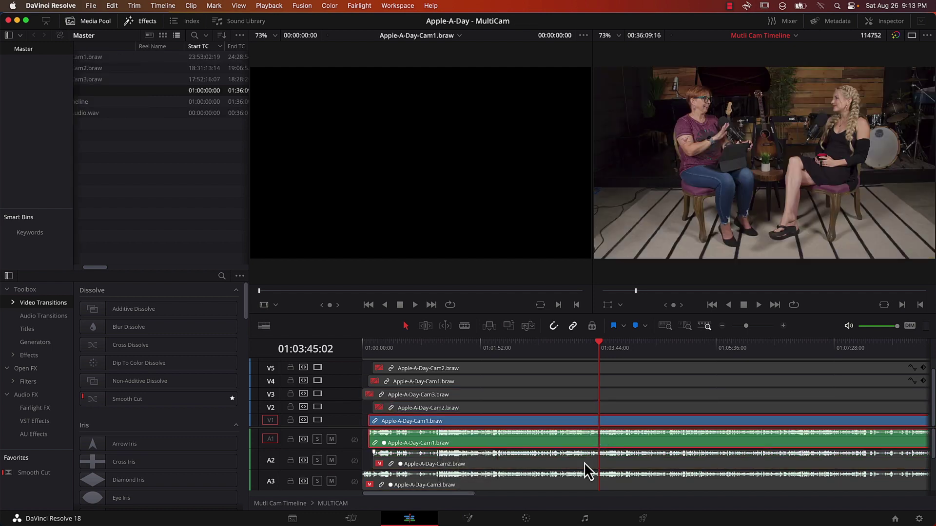
# On the Color page, put the Cam1 clip into a new colour group named 'Wide Shot'.
pyautogui.click(527, 519)
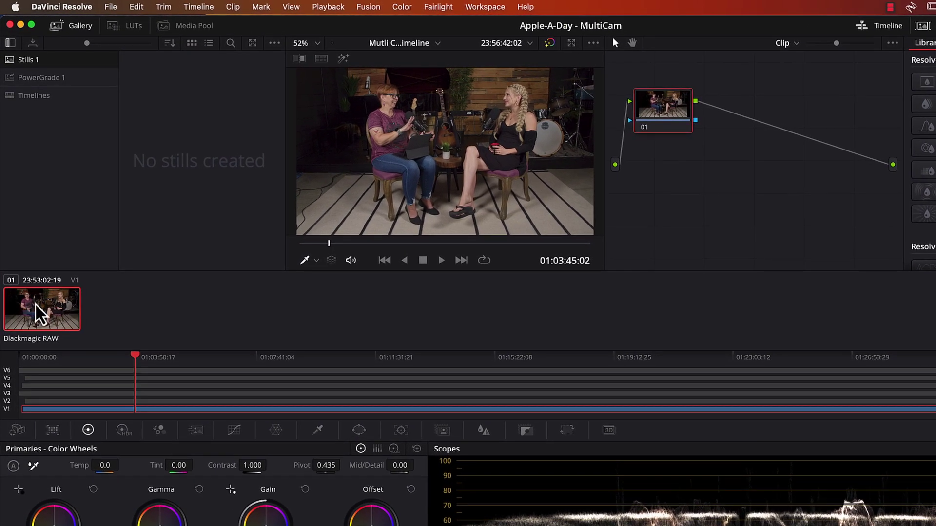
pyautogui.rightClick(35, 288)
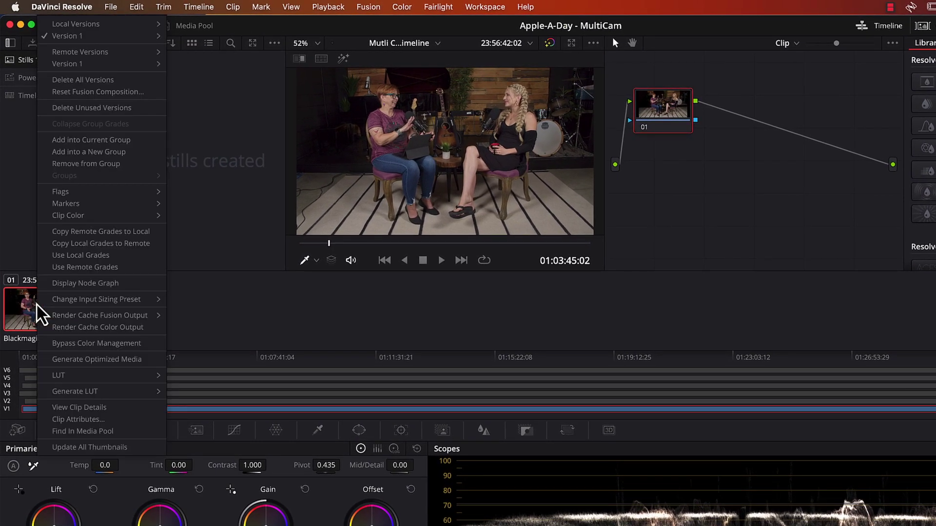
pyautogui.click(76, 153)
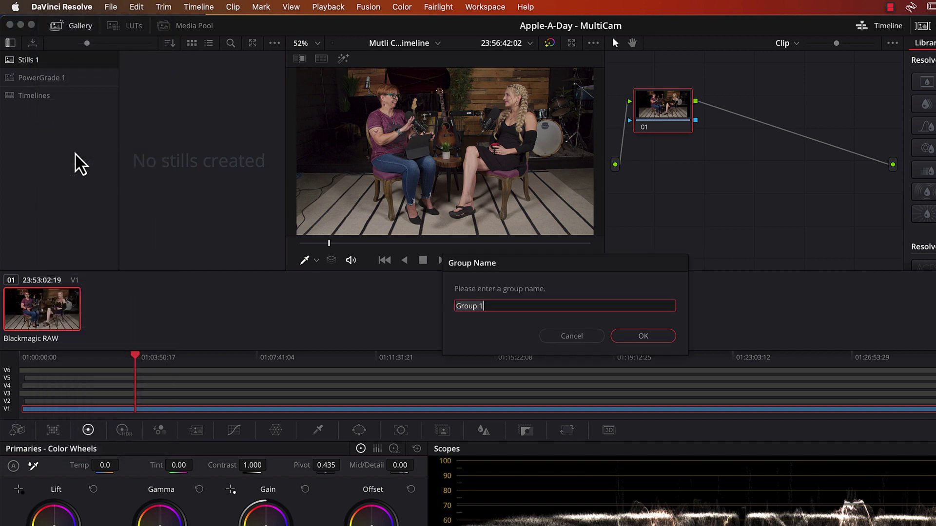
pyautogui.write('Wide Shot')
pyautogui.press('Return')
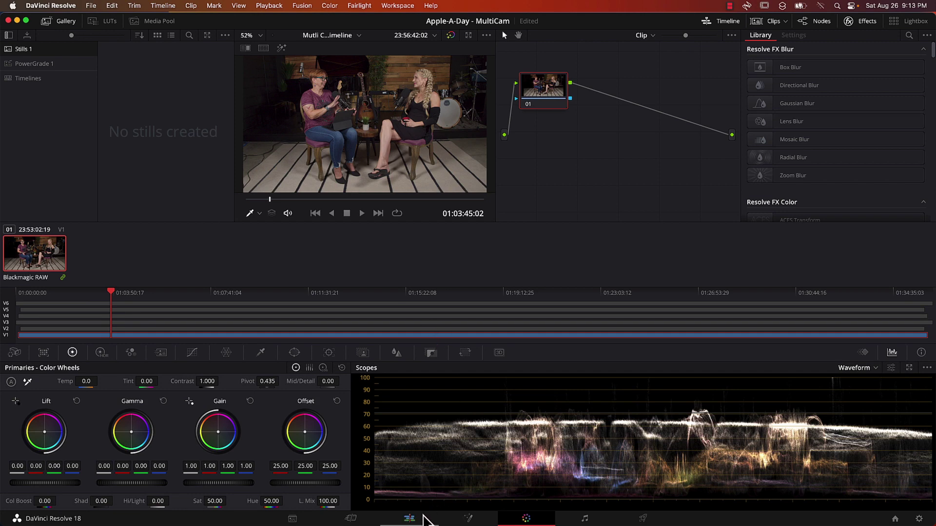
# Disable the wide Cam1 clip on V1 and enable the Cam1 copy on V4 for grading.
pyautogui.click(411, 520)
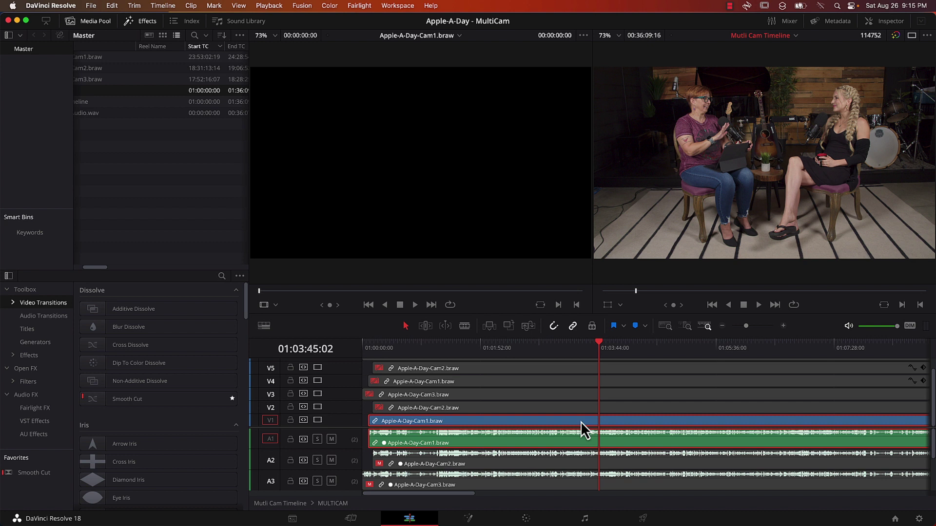
pyautogui.press('d')
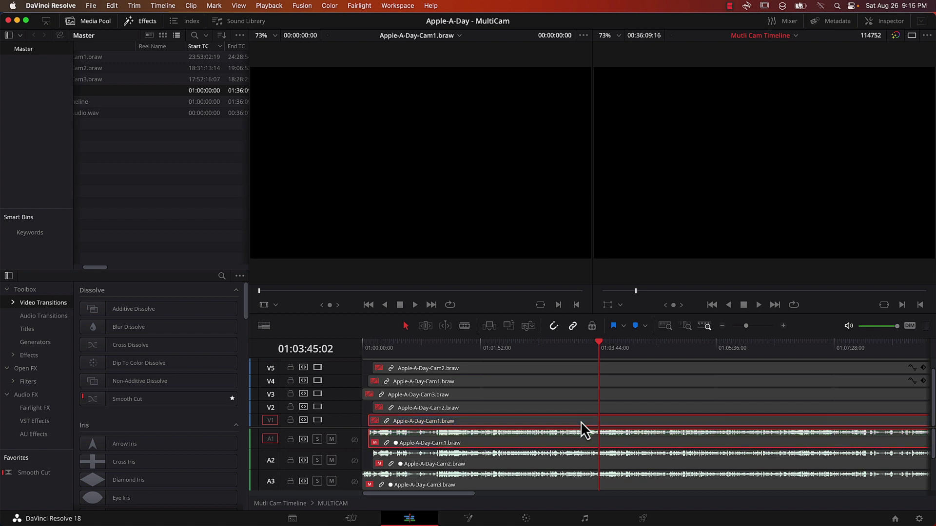
pyautogui.click(576, 385)
pyautogui.press('d')
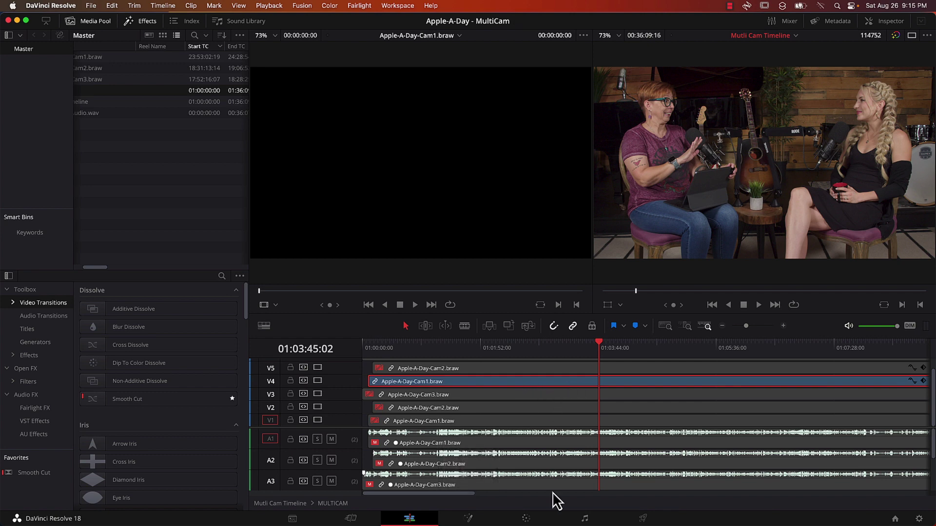
pyautogui.click(526, 519)
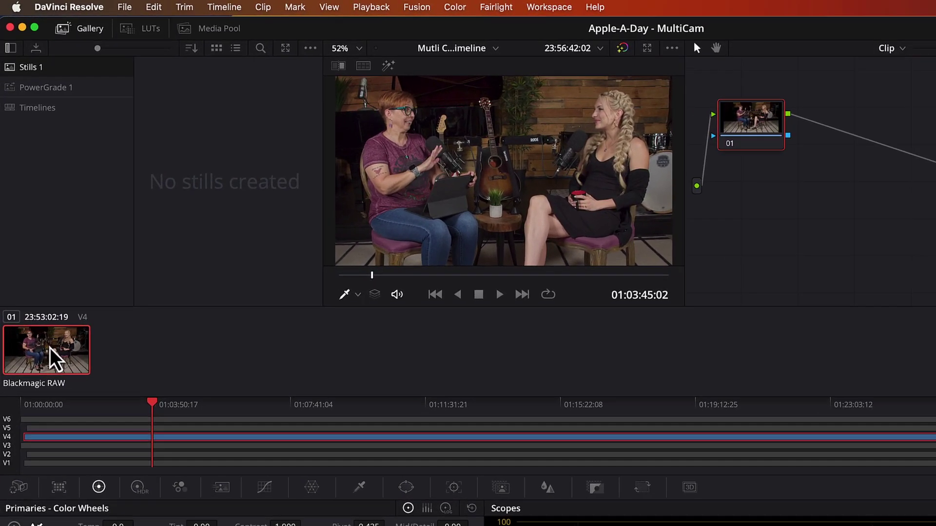
# Assign the V4 Cam1 clip to the existing Wide Shot colour group.
pyautogui.rightClick(51, 348)
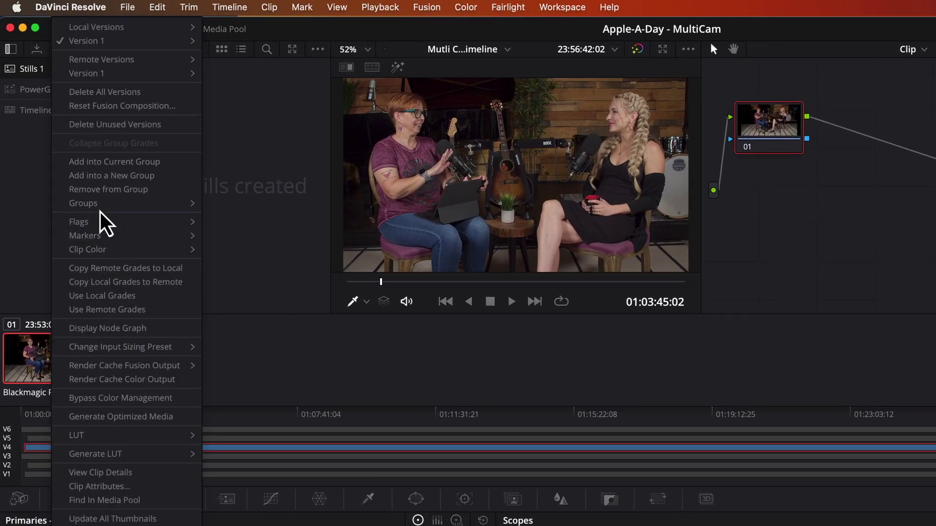
pyautogui.moveTo(91, 205)
pyautogui.moveTo(239, 221)
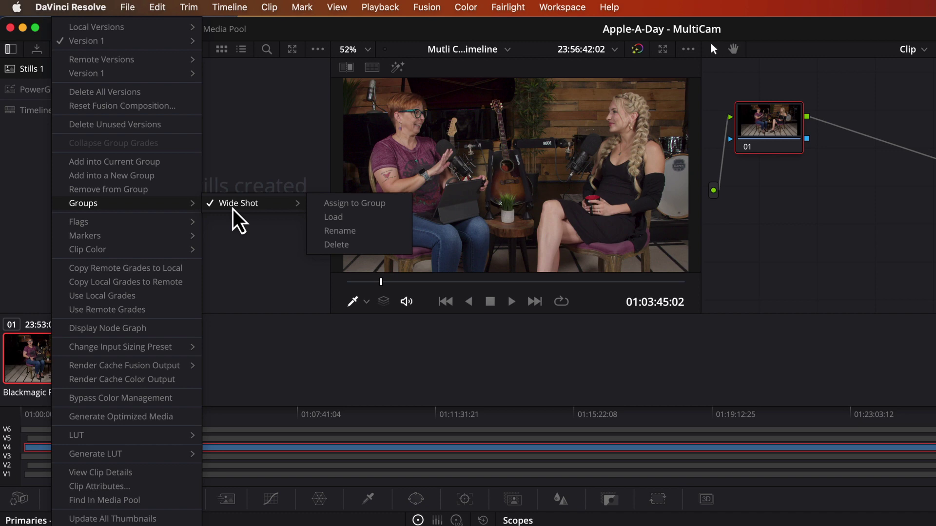
pyautogui.click(369, 209)
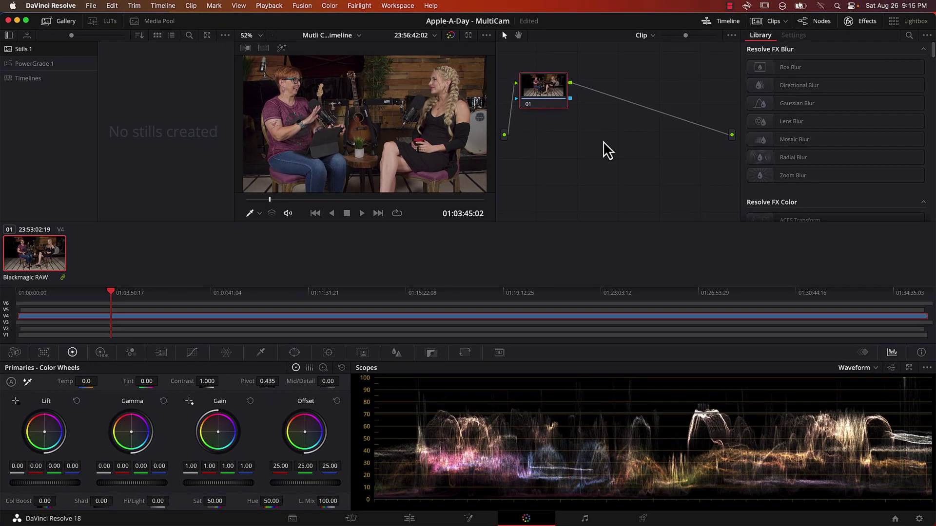
# At Group Pre-Clip level, push the Offset wheel to blue (7.90/23.21/89.84).
pyautogui.click(650, 37)
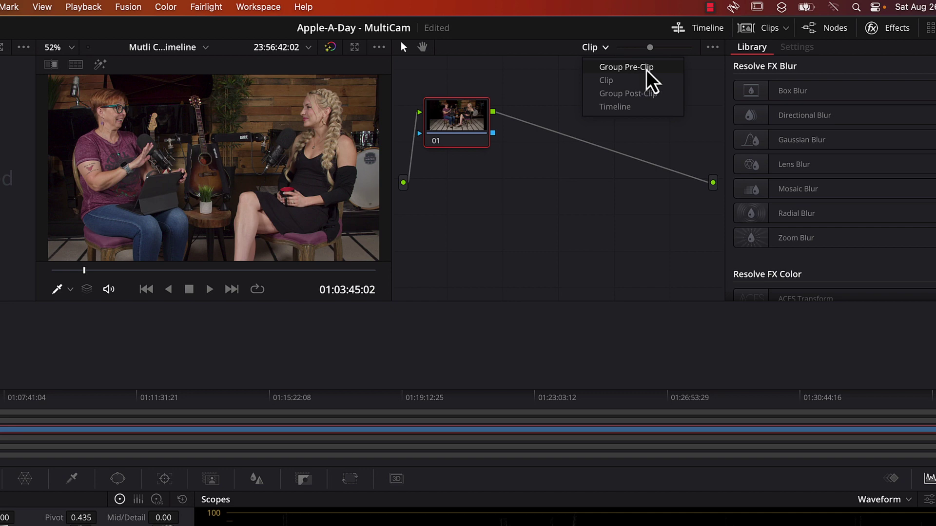
pyautogui.click(626, 67)
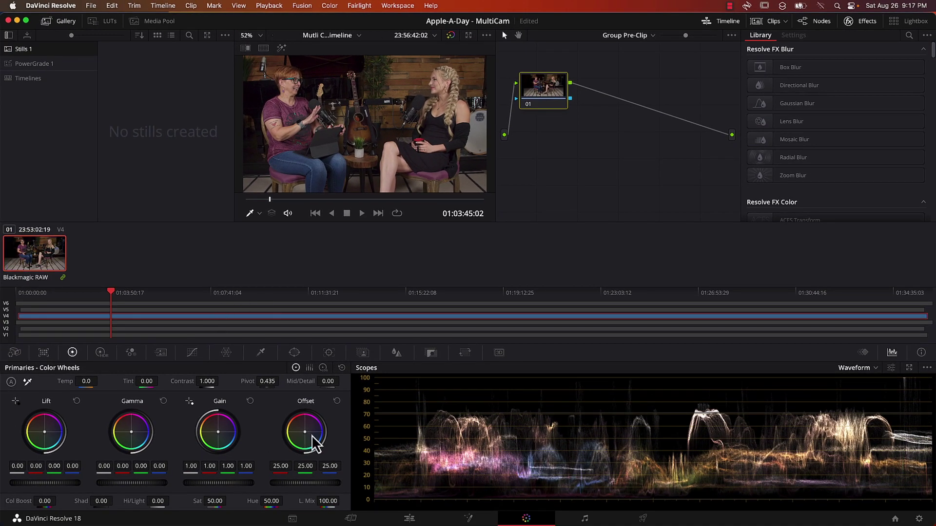
pyautogui.moveTo(308, 433); pyautogui.dragTo(428, 518)
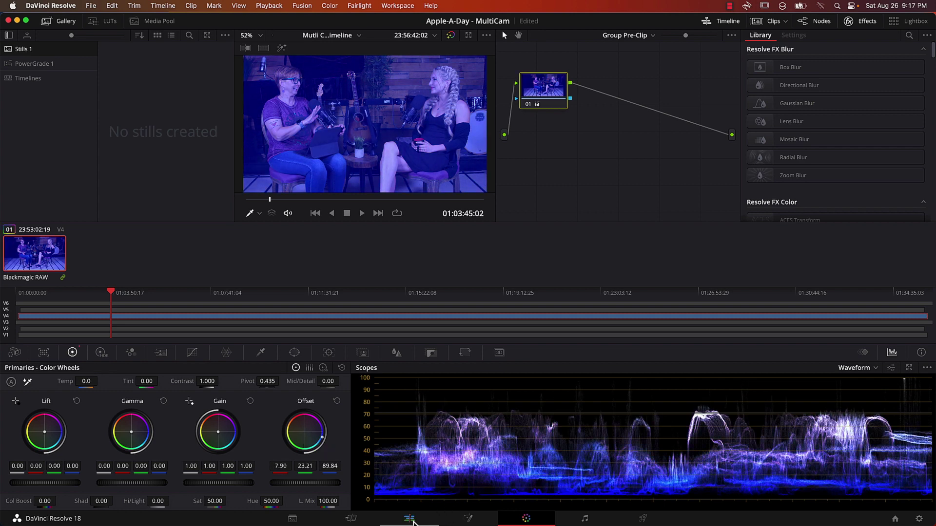
# Re-enable the wide V1 Cam1 clip and toggle the V4 Cam1 clip off and on again.
pyautogui.click(410, 520)
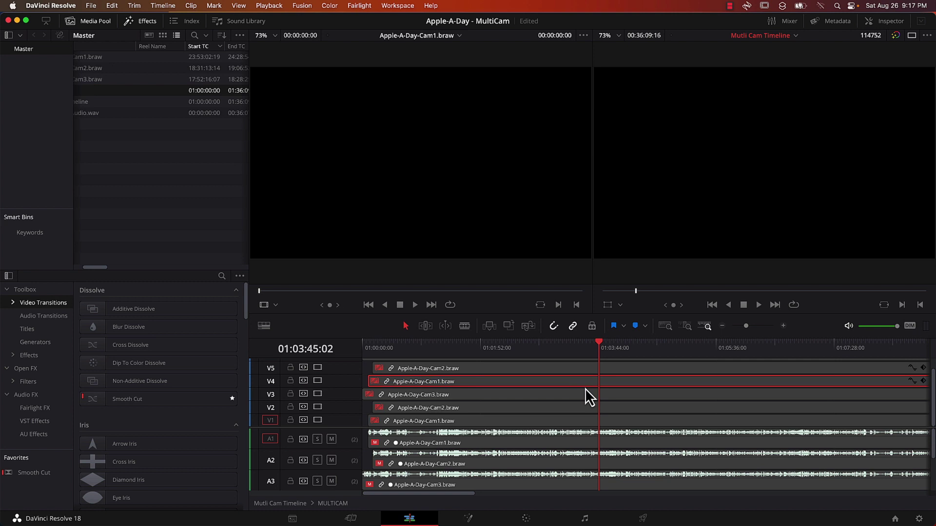
pyautogui.press('d')
pyautogui.click(583, 422)
pyautogui.press('d')
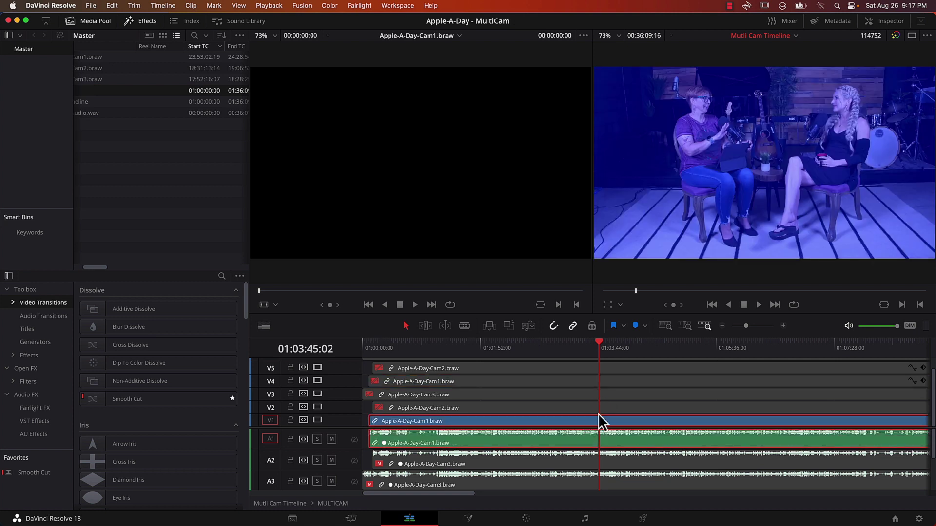
pyautogui.click(586, 381)
pyautogui.press('d')
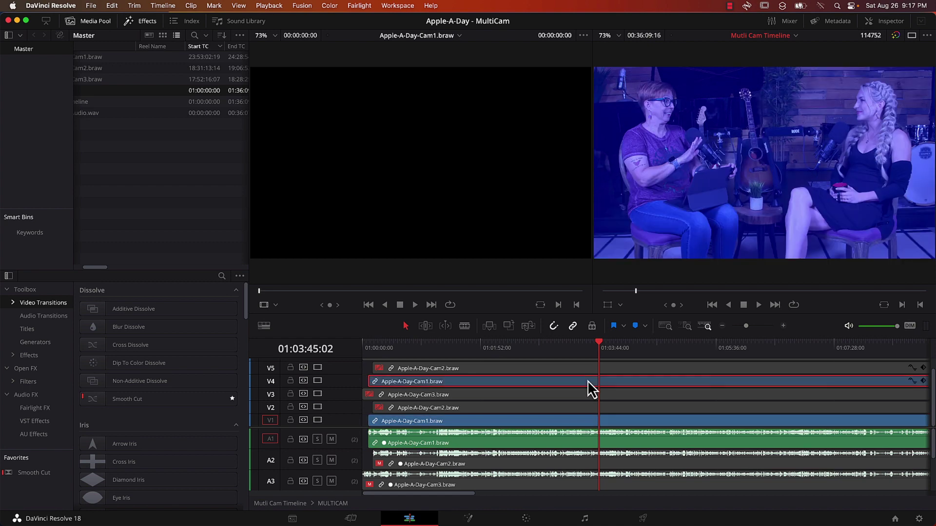
pyautogui.press('d')
pyautogui.press('d')
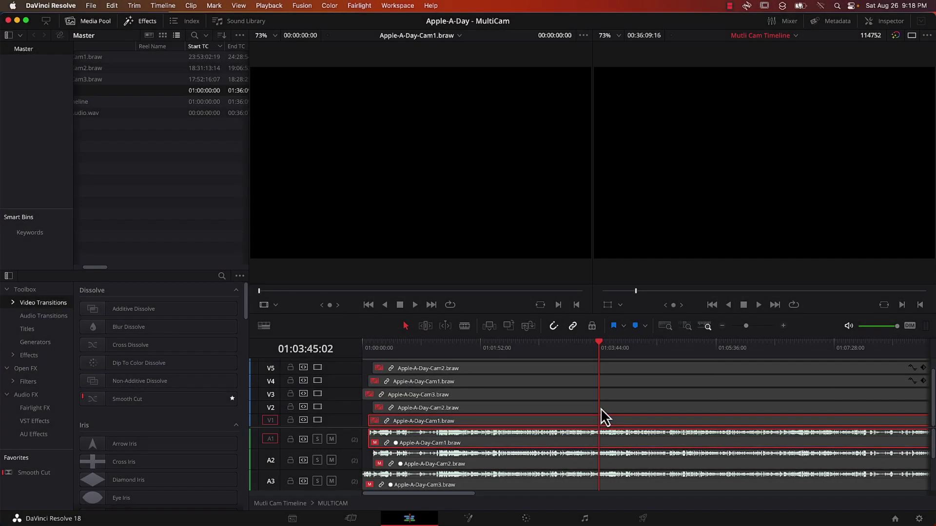
# Enable the V2 Cam2 clip and put it in a new color group named Cam Left.
pyautogui.click(601, 409)
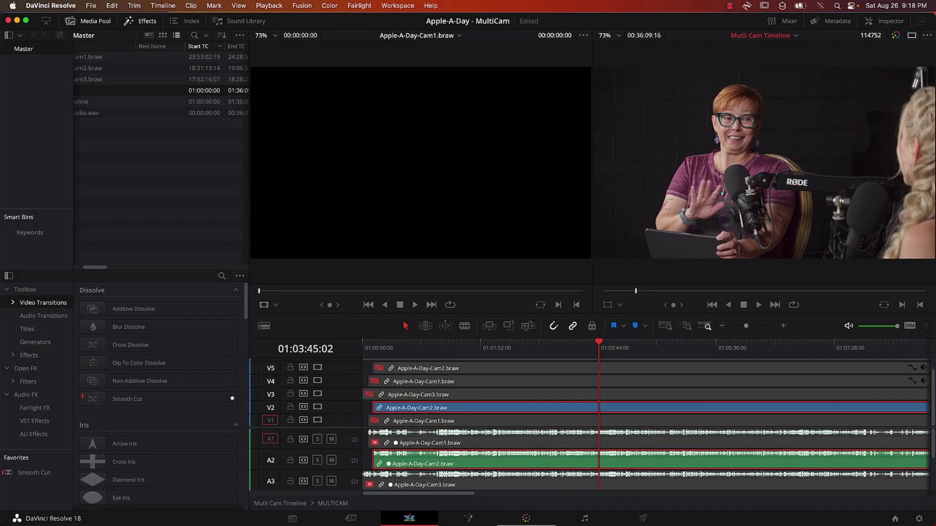
pyautogui.click(526, 519)
pyautogui.rightClick(37, 268)
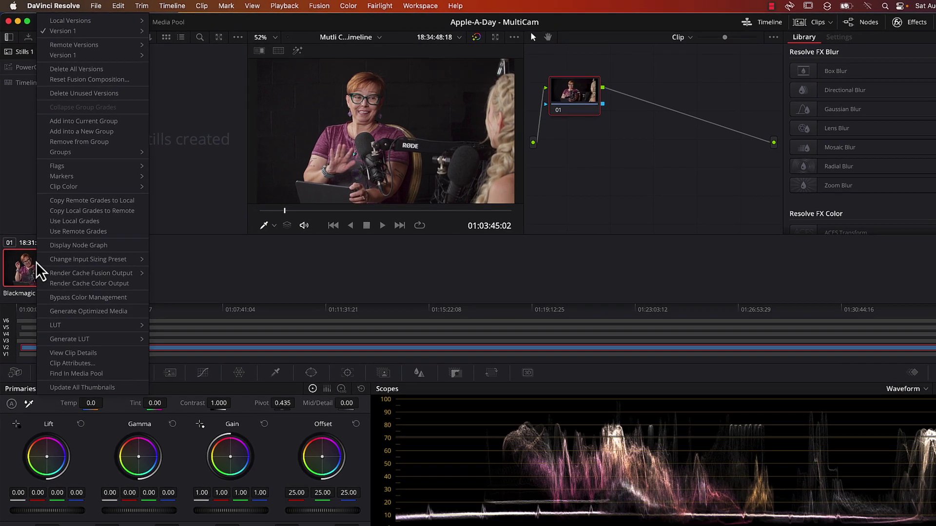
pyautogui.click(108, 174)
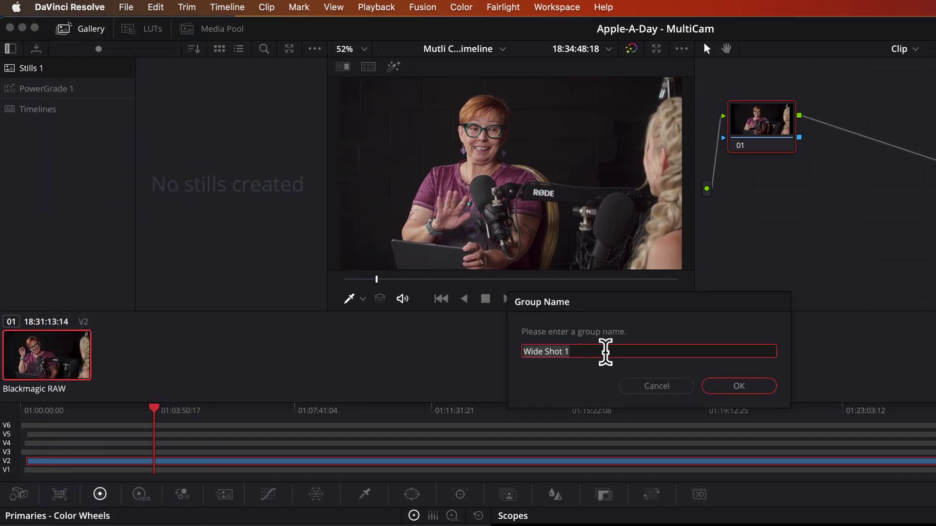
pyautogui.write('Cam 1')
pyautogui.press('BackSpace')
pyautogui.press('BackSpace')
pyautogui.press('BackSpace')
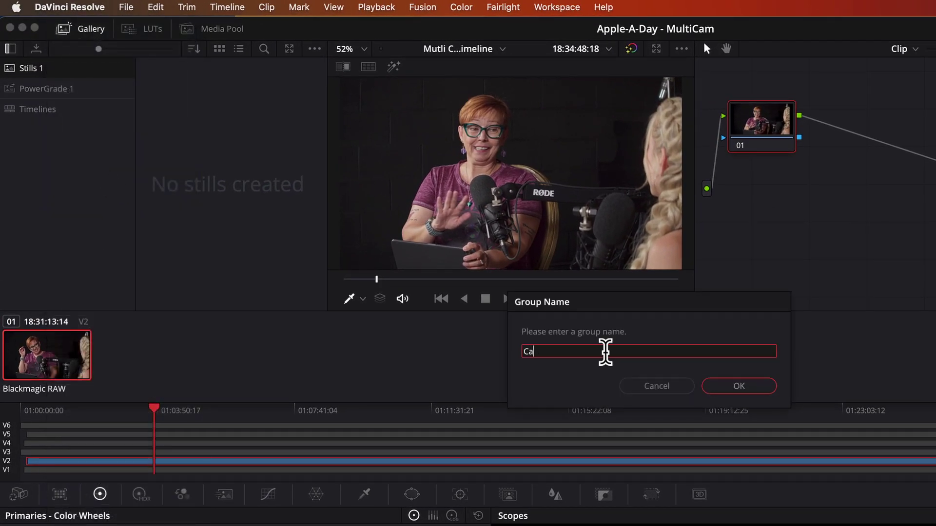
pyautogui.write('m Left')
pyautogui.press('Return')
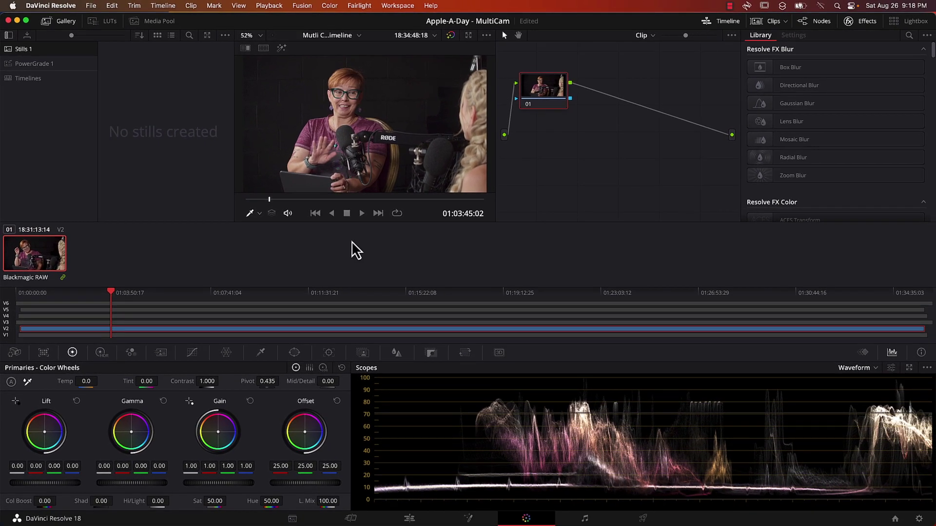
# Enable the V5 Cam2 clip and assign it to the Cam Left group.
pyautogui.click(409, 518)
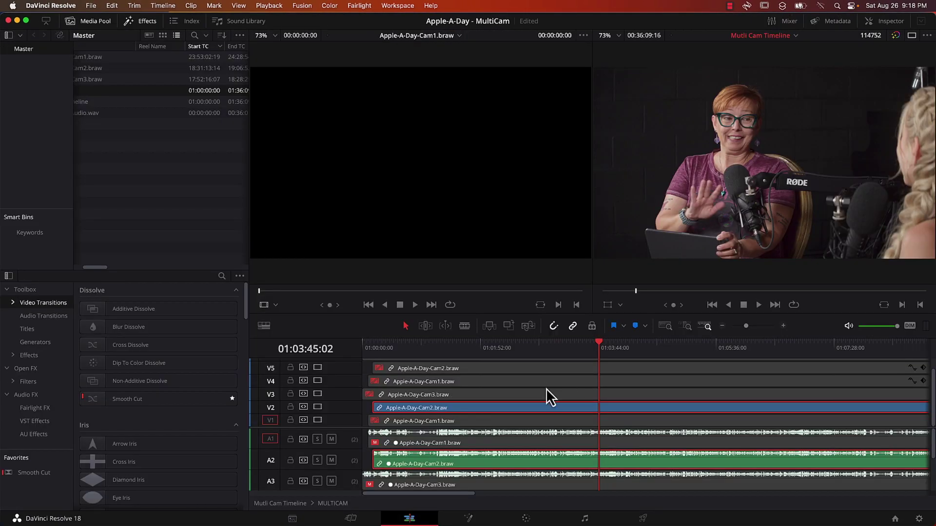
pyautogui.hotkey('alt', 'Up')
pyautogui.hotkey('alt', 'Up')
pyautogui.hotkey('alt', 'Up')
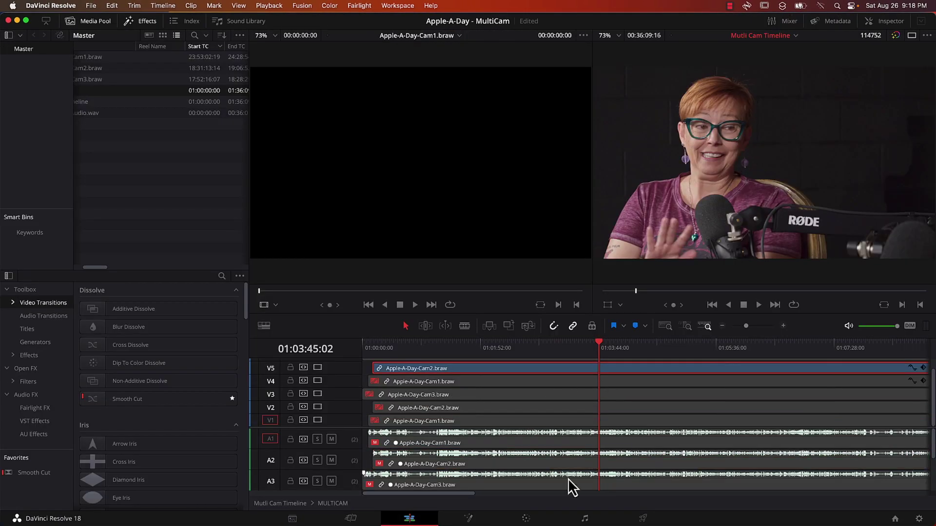
pyautogui.click(526, 520)
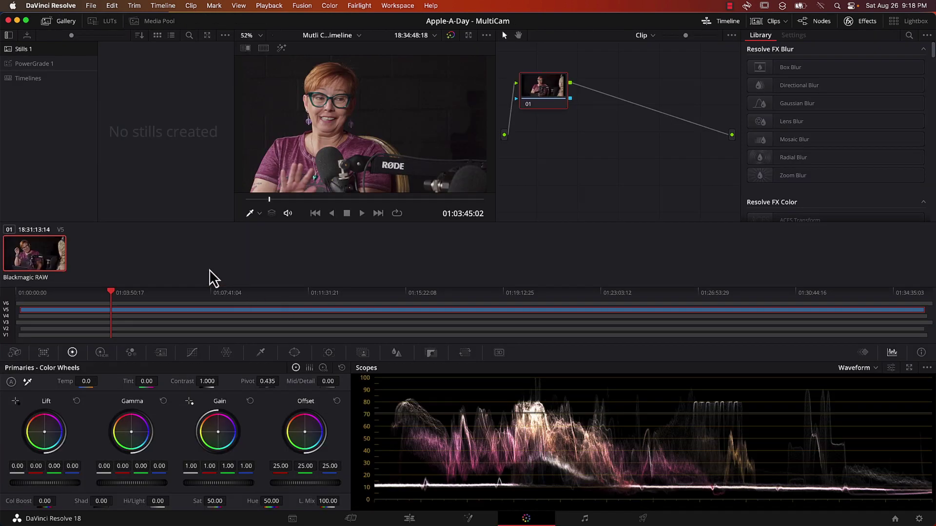
pyautogui.rightClick(36, 261)
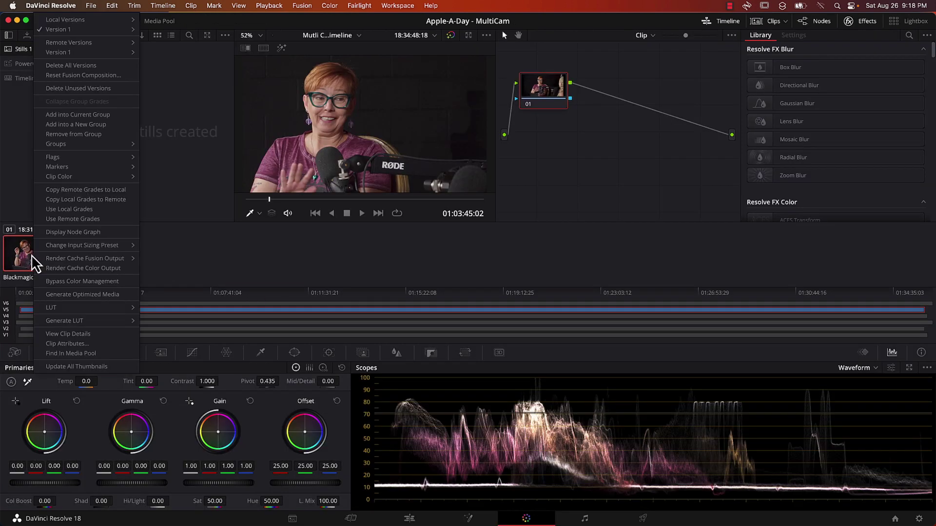
pyautogui.moveTo(71, 146)
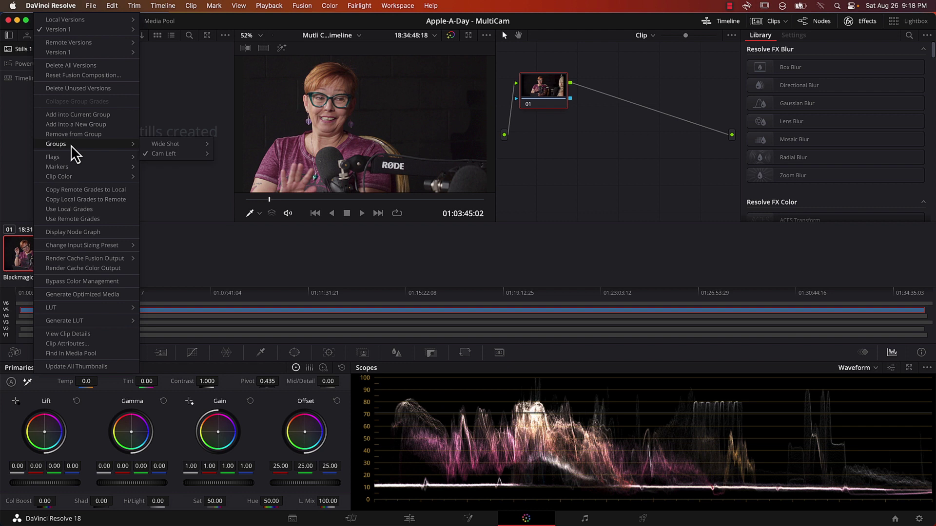
pyautogui.moveTo(175, 154)
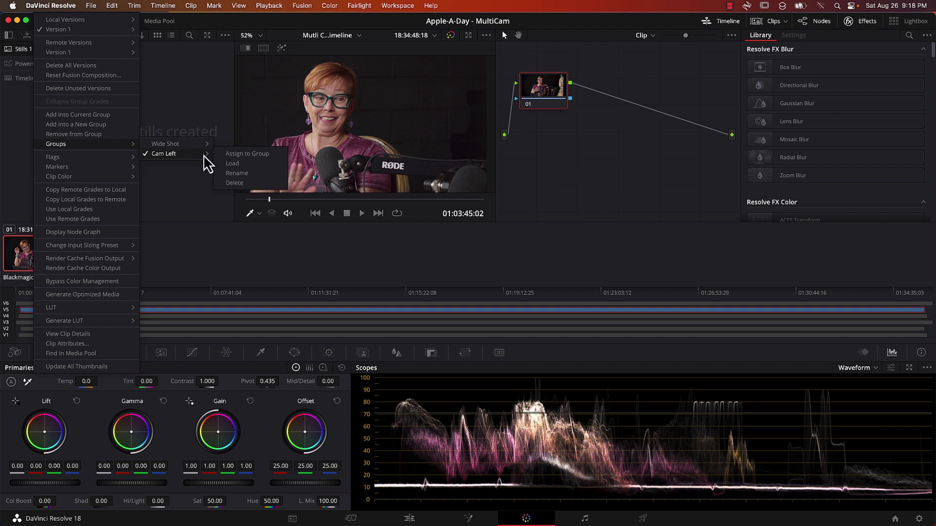
pyautogui.click(253, 155)
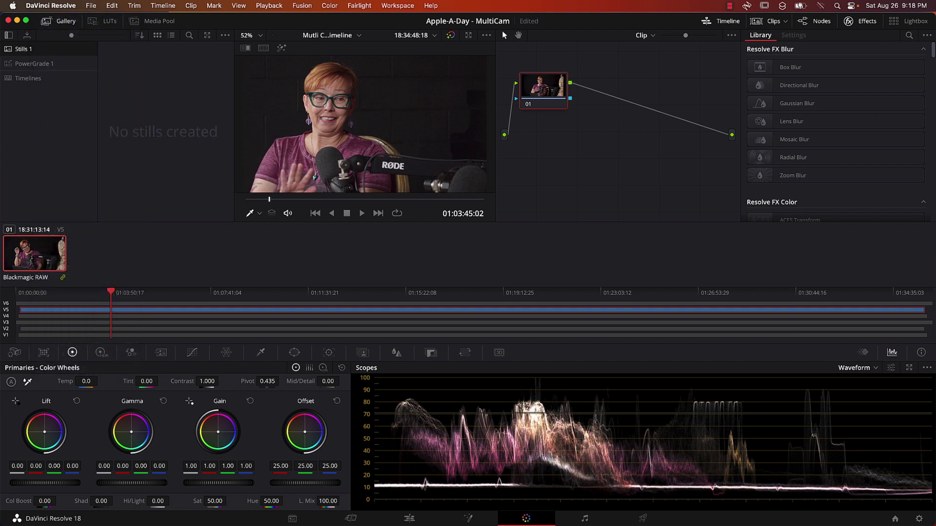
pyautogui.click(411, 520)
# Create a new color group named Cam Right from the V3 Cam3 clip.
pyautogui.click(587, 395)
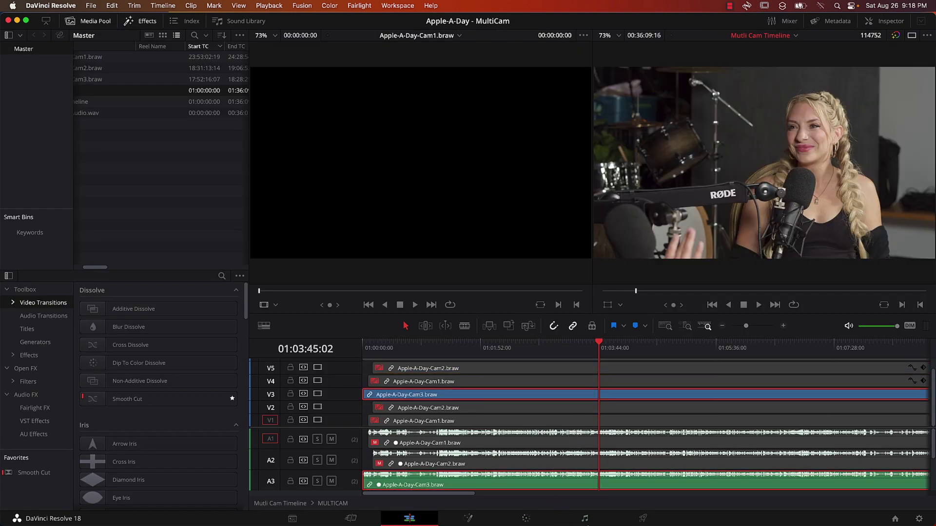
pyautogui.click(527, 518)
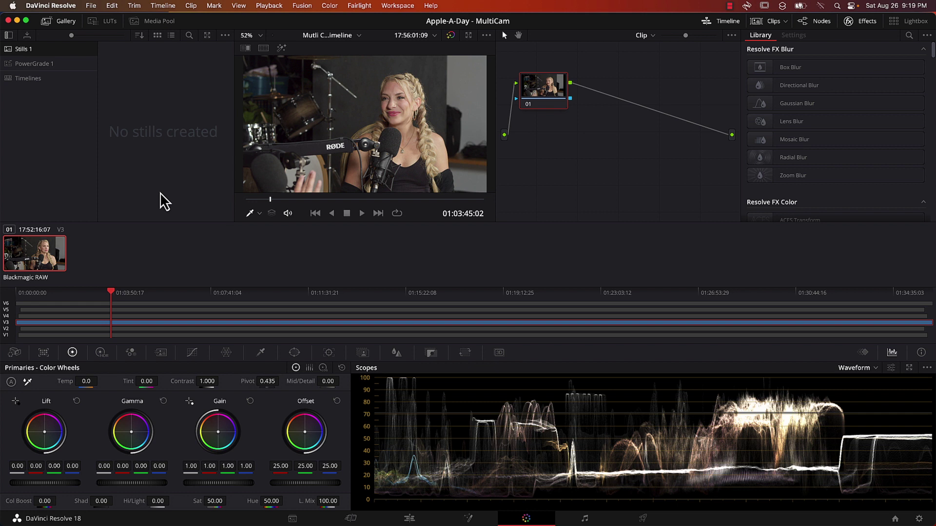
pyautogui.rightClick(46, 253)
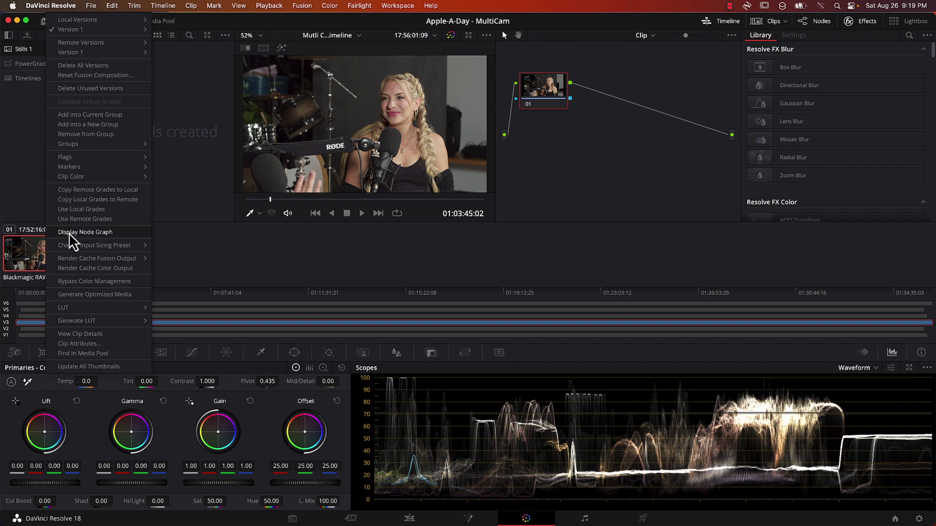
pyautogui.click(82, 126)
pyautogui.click(383, 250)
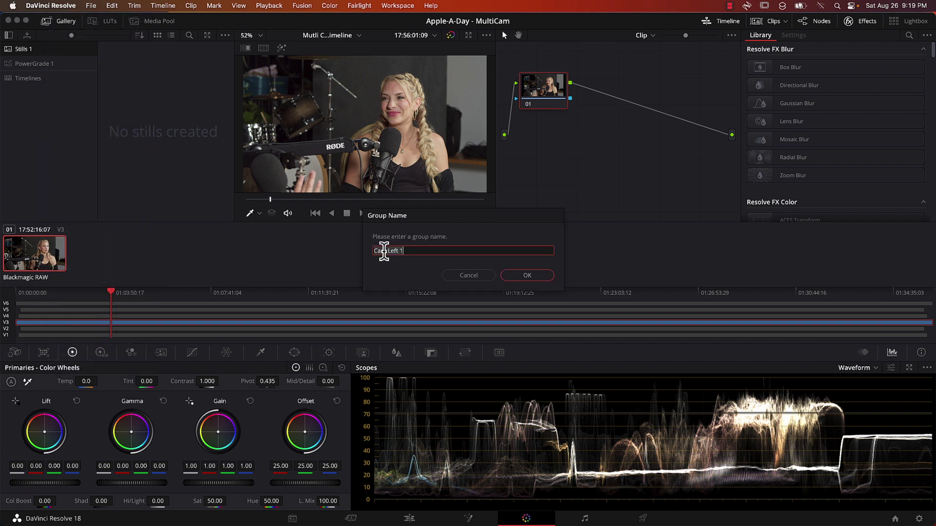
pyautogui.write('Cam Righ')
pyautogui.press('Return')
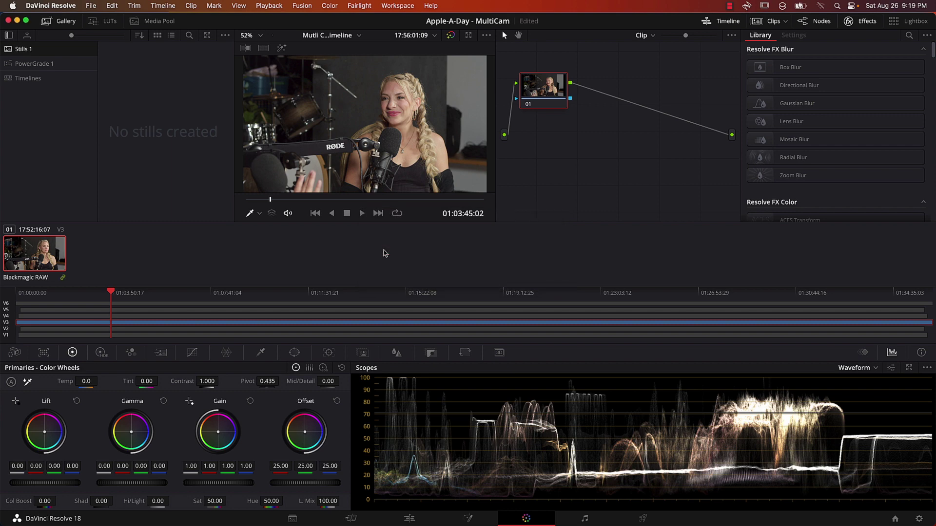
# Assign the V6 Cam3 clip to the Cam Right group and return to the Edit page.
pyautogui.click(409, 518)
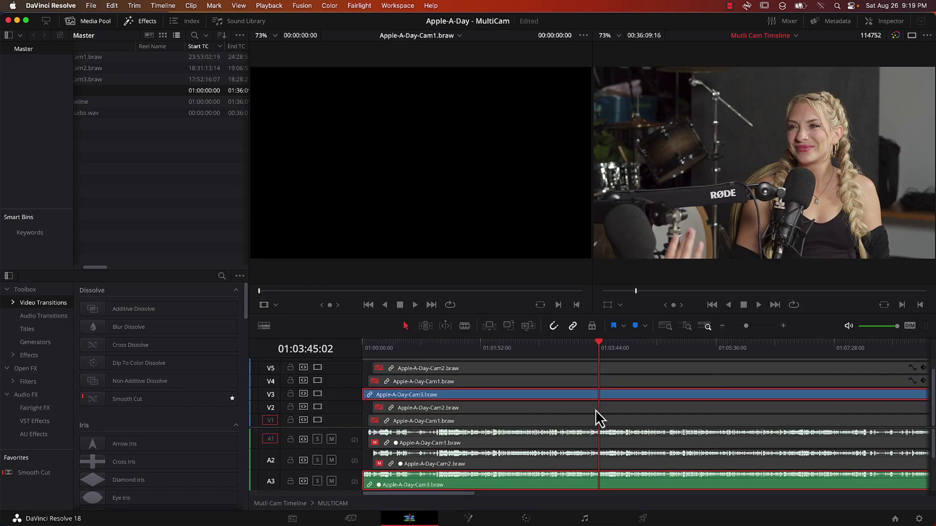
pyautogui.moveTo(606, 380); pyautogui.dragTo(605, 369)
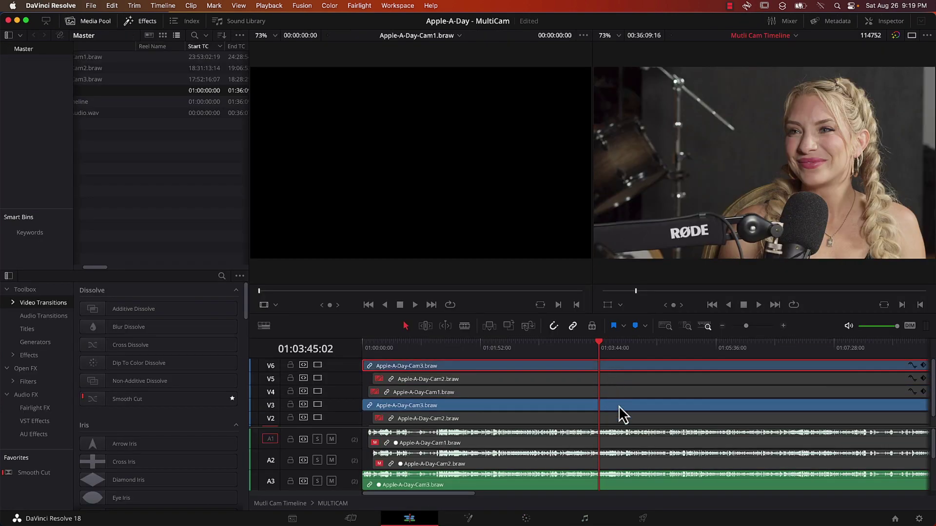
pyautogui.click(526, 518)
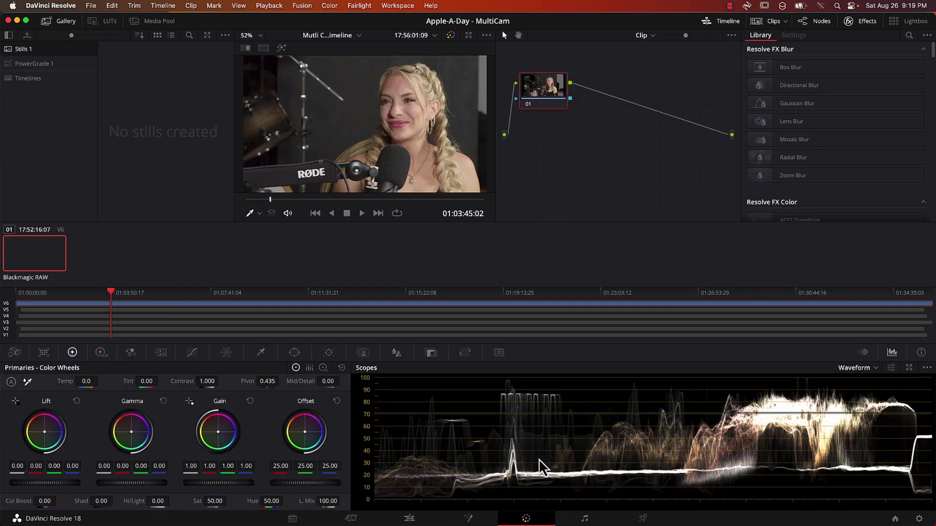
pyautogui.rightClick(47, 259)
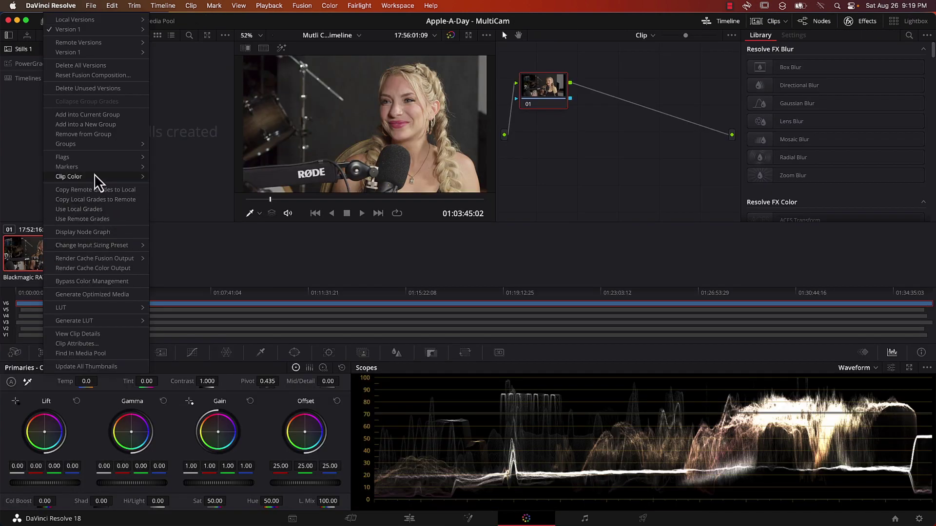
pyautogui.moveTo(117, 144)
pyautogui.moveTo(185, 164)
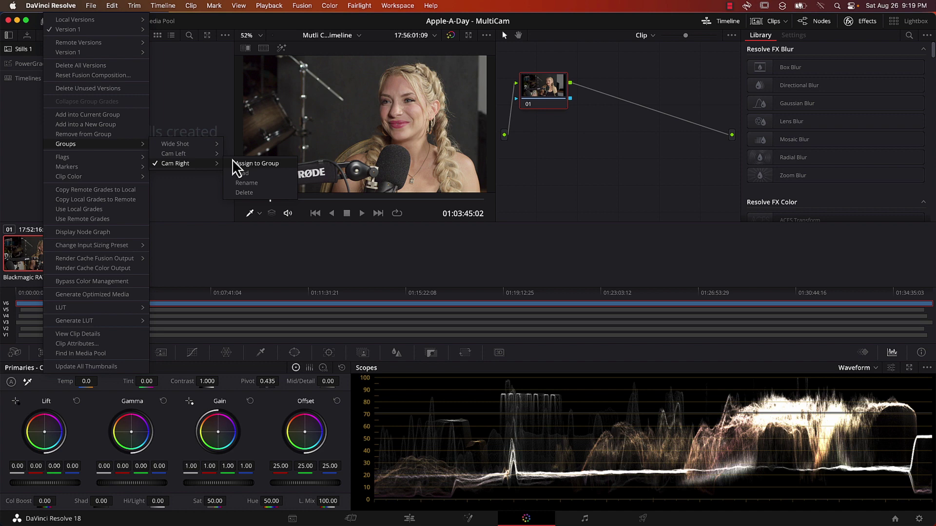
pyautogui.click(257, 164)
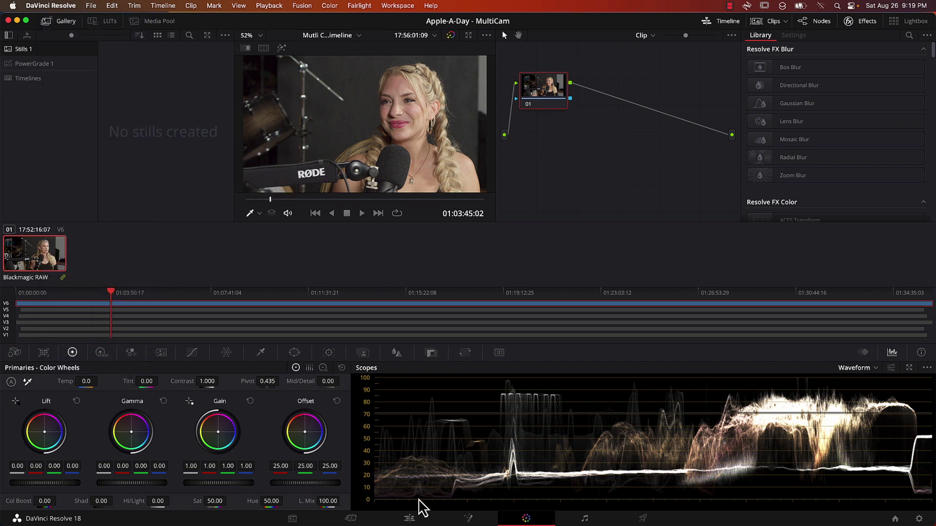
pyautogui.click(409, 518)
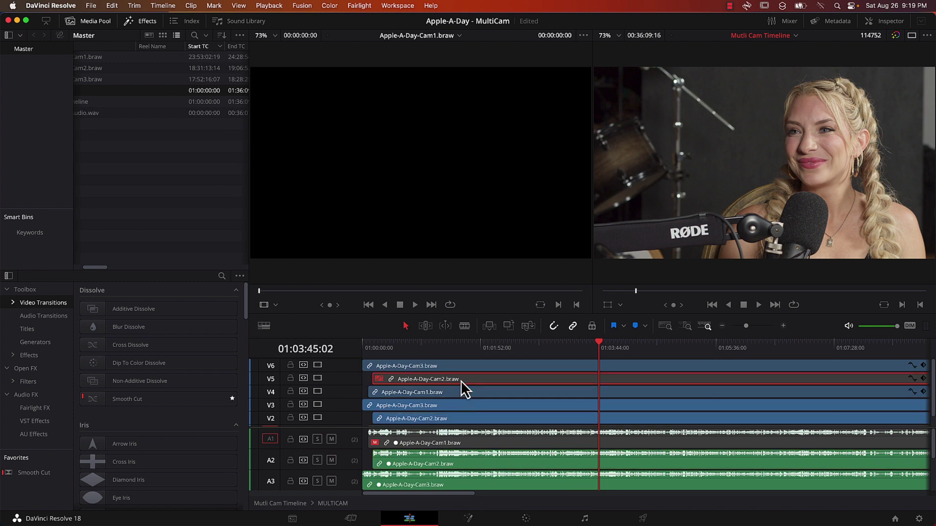
# Open Mutli Cam Timeline from the Media Pool, showing its Angle 2 and Angle 4 pieces.
pyautogui.scroll(-1, 523, 422)
pyautogui.hscroll(-3, 100, 98)
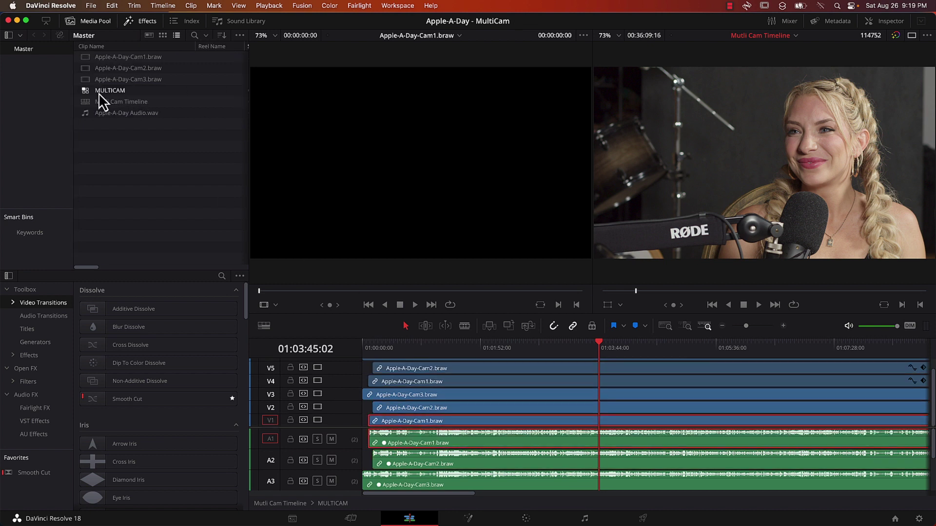
pyautogui.doubleClick(117, 103)
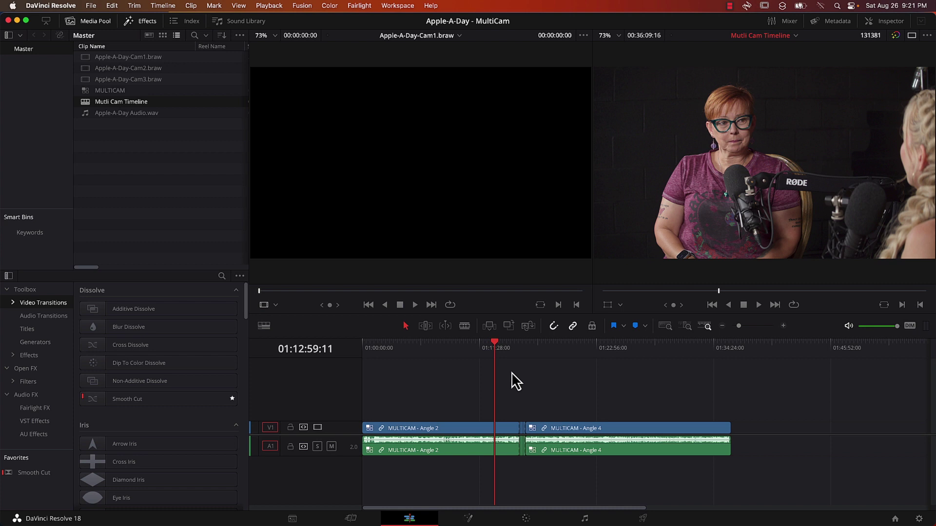
# Clear the timeline and delete Cam2, Cam3, MULTICAM and Mutli Cam Timeline from the Media Pool.
pyautogui.press('super+a')
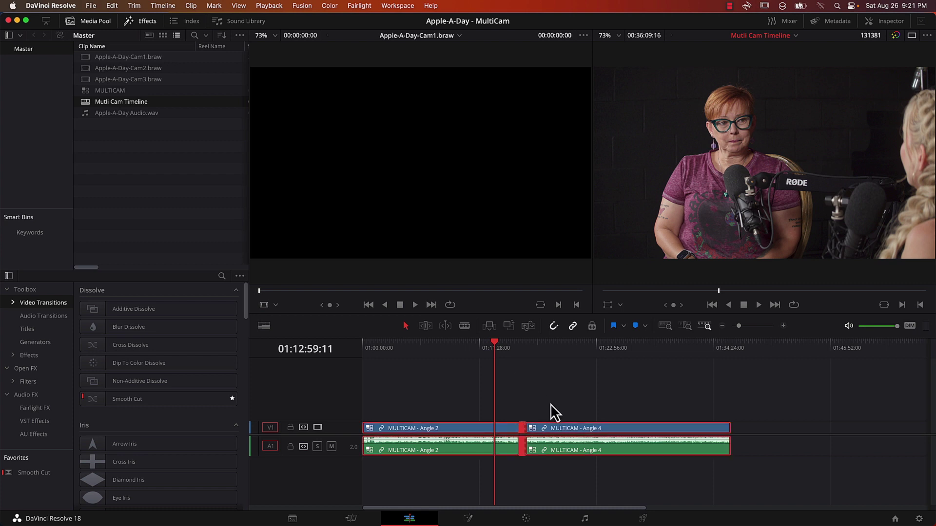
pyautogui.press('BackSpace')
pyautogui.hotkey('shift', 'Up')
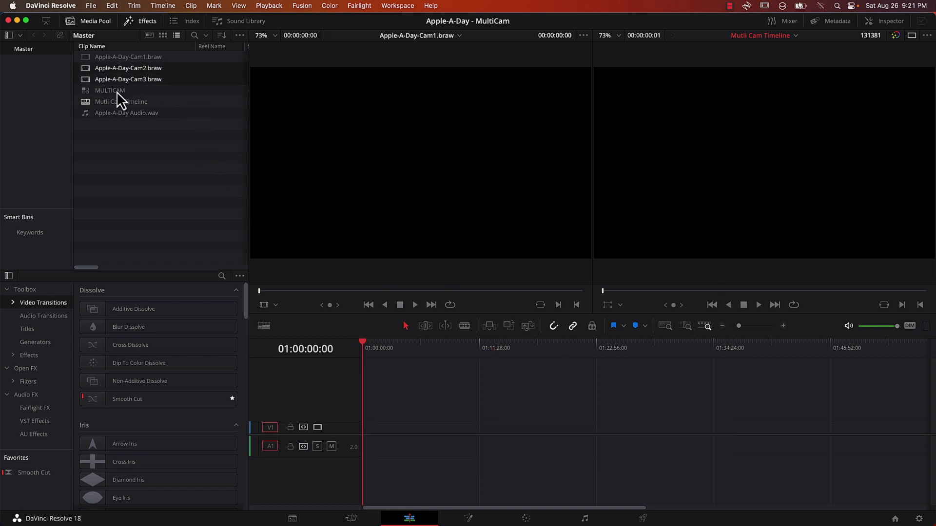
pyautogui.keyDown('super'); pyautogui.click(135, 102); pyautogui.keyUp('super')
pyautogui.press('BackSpace')
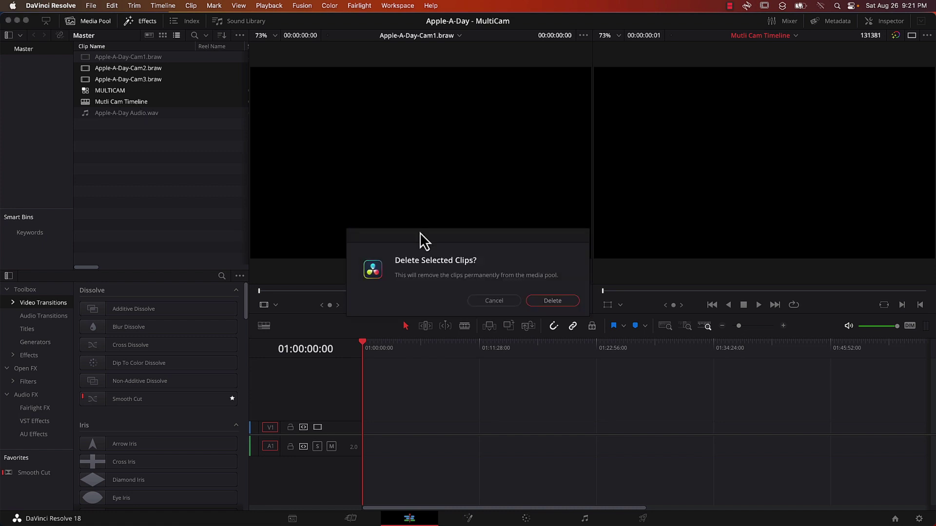
pyautogui.click(561, 303)
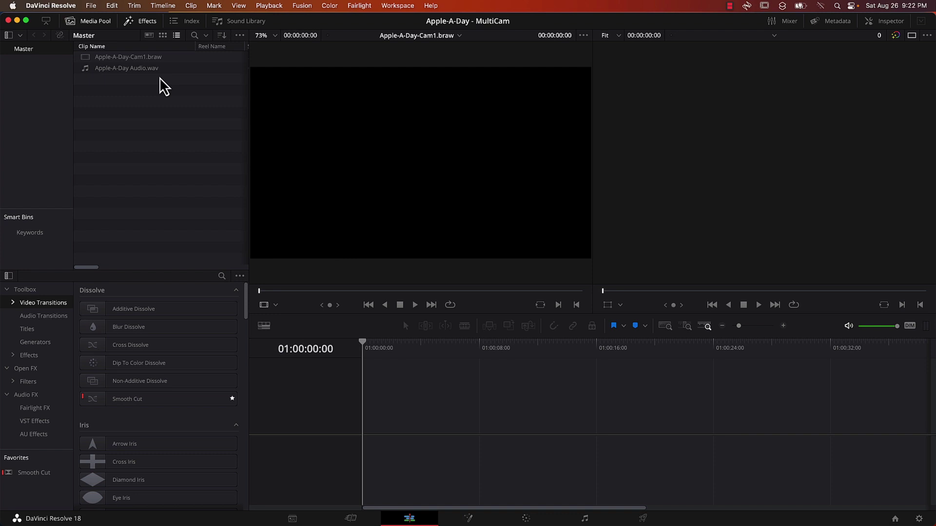
# Create a multicam clip named 'MULTICAM - 1 CAM' from Cam1, dismissing the auto-sync failure.
pyautogui.click(142, 61)
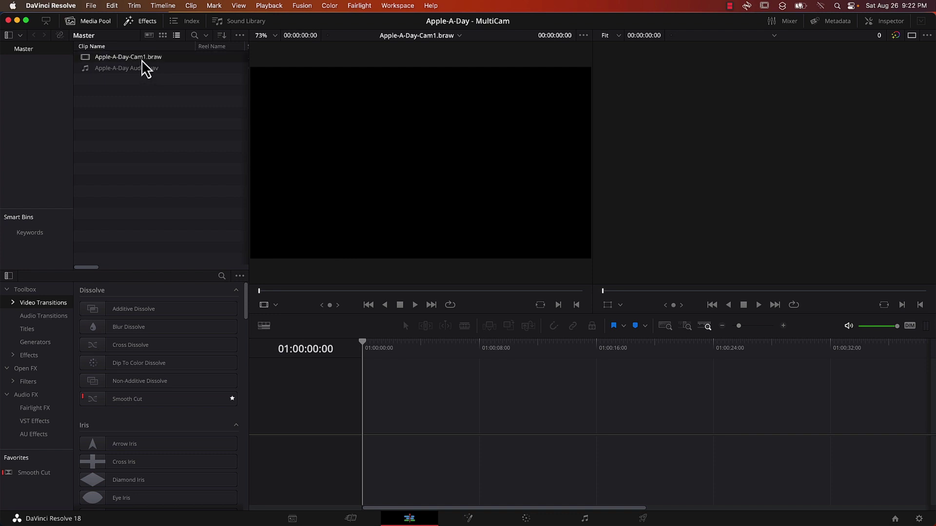
pyautogui.rightClick(142, 60)
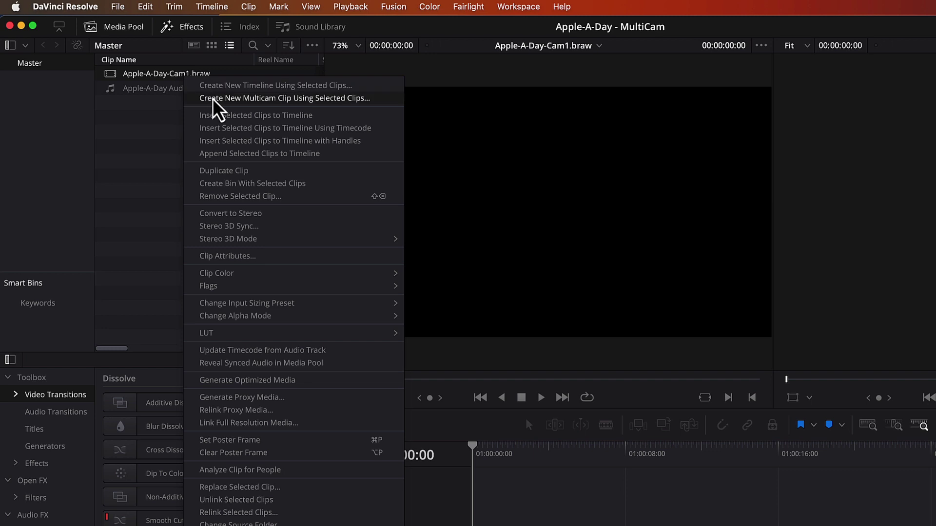
pyautogui.click(224, 98)
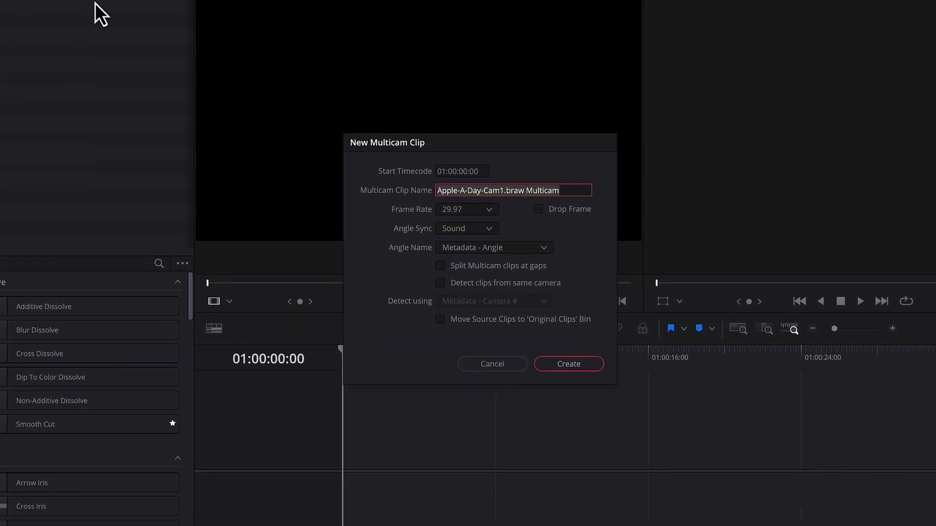
pyautogui.write('MULTICAM')
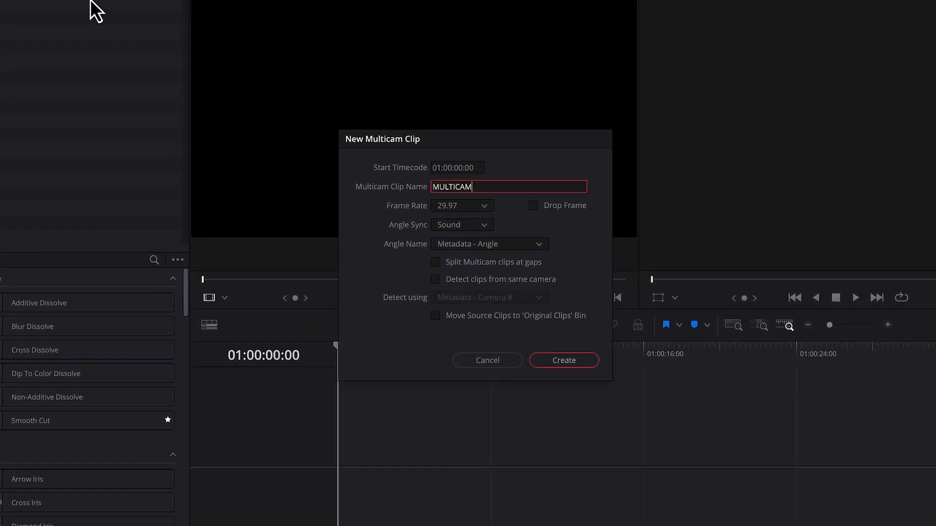
pyautogui.write(' - 1 CAM')
pyautogui.press('Return')
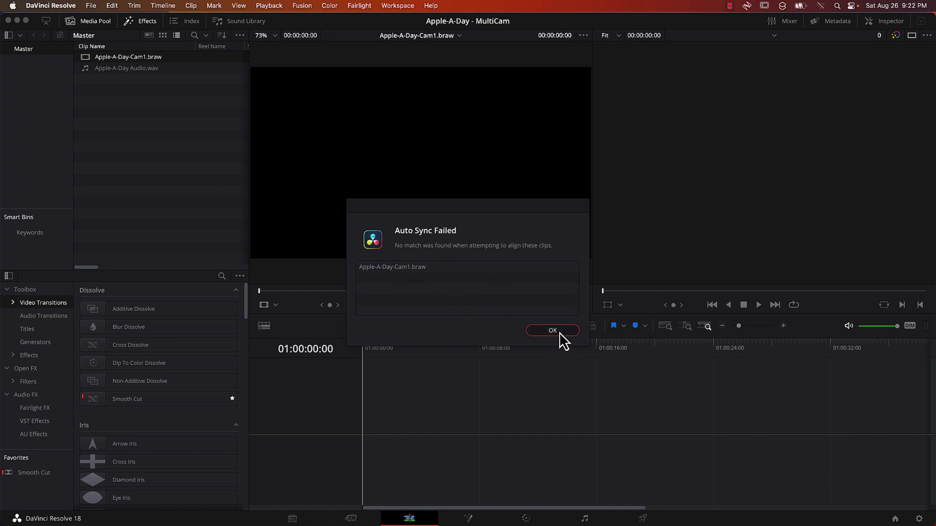
pyautogui.click(555, 332)
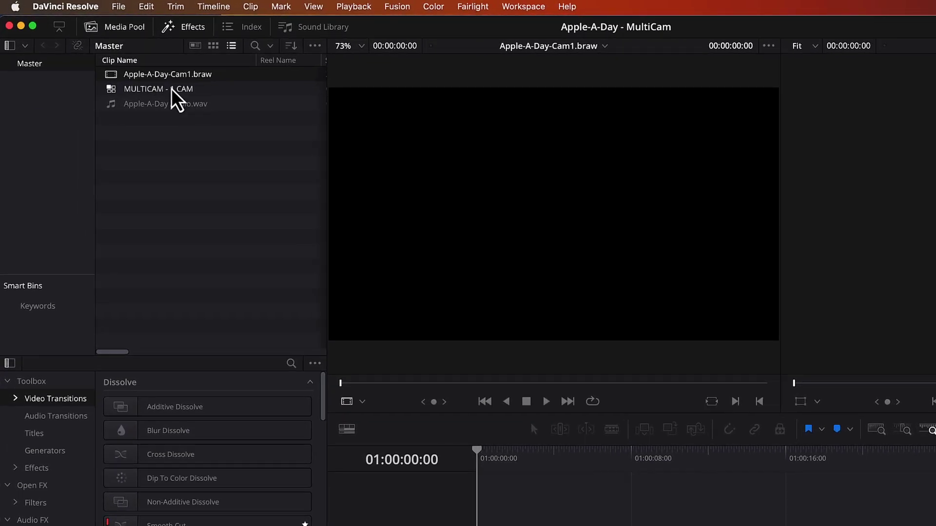
# Open MULTICAM - 1 CAM in the timeline and duplicate the Cam1 clip pair onto the tracks above.
pyautogui.rightClick(171, 88)
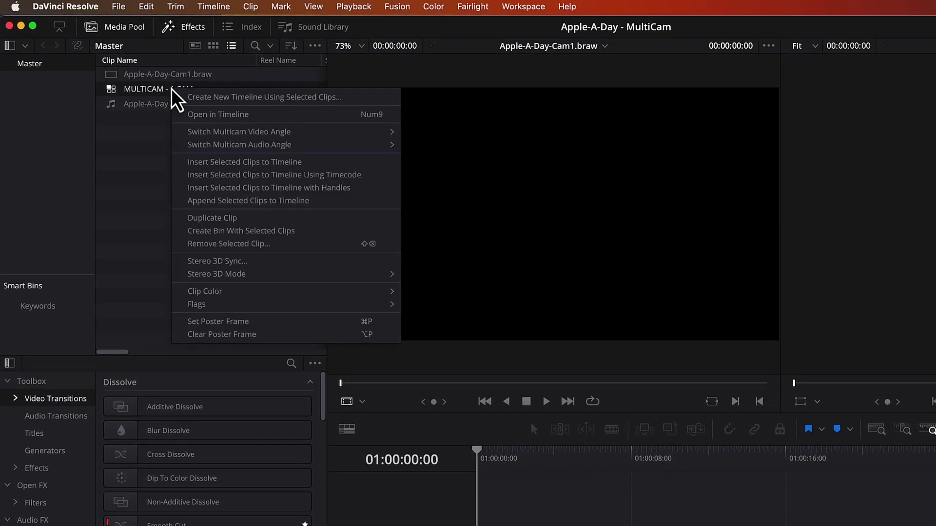
pyautogui.click(209, 115)
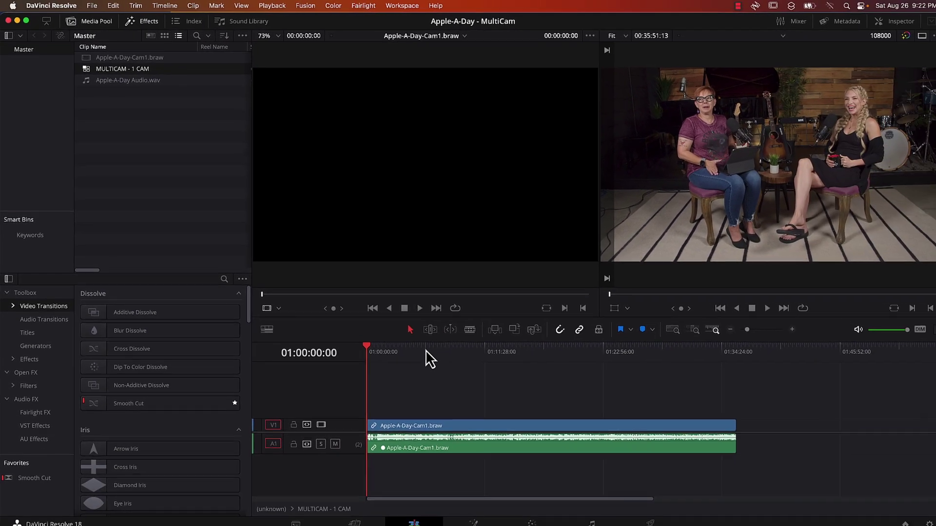
pyautogui.click(516, 422)
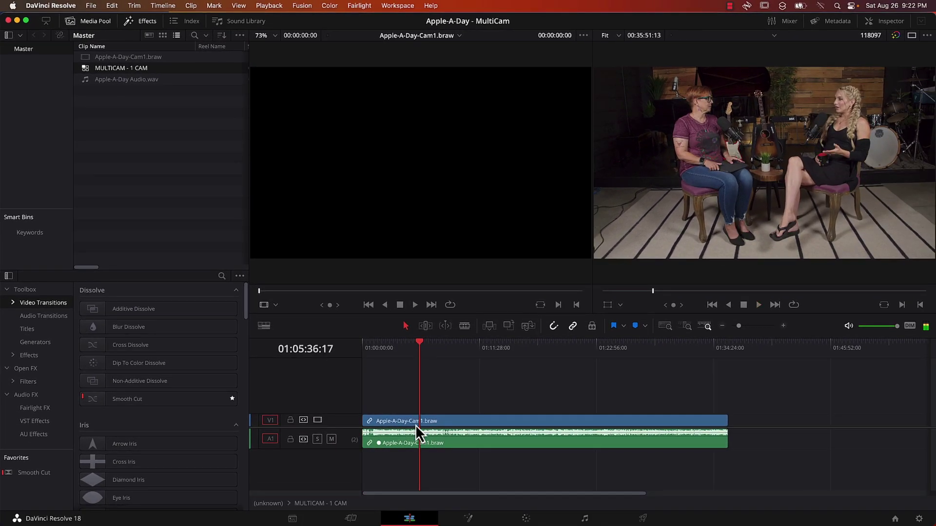
pyautogui.click(391, 421)
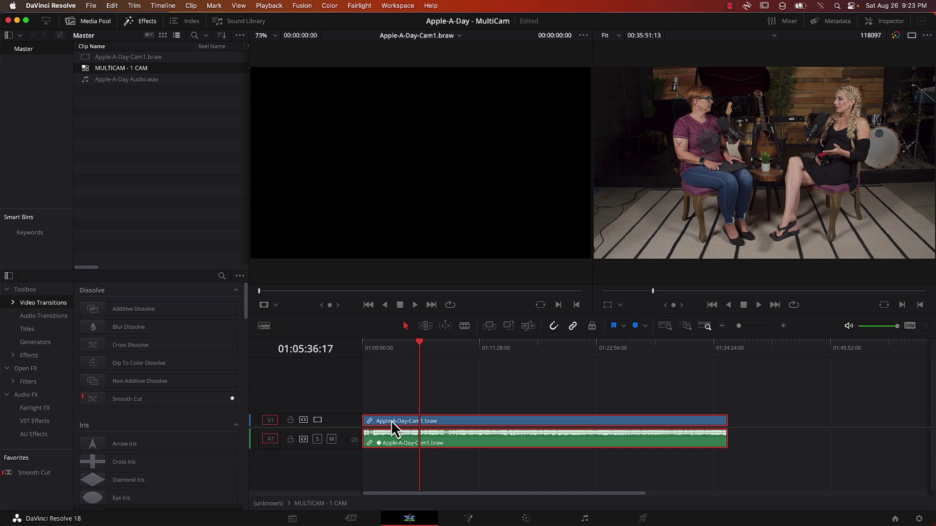
pyautogui.moveTo(391, 421); pyautogui.dragTo(396, 386)
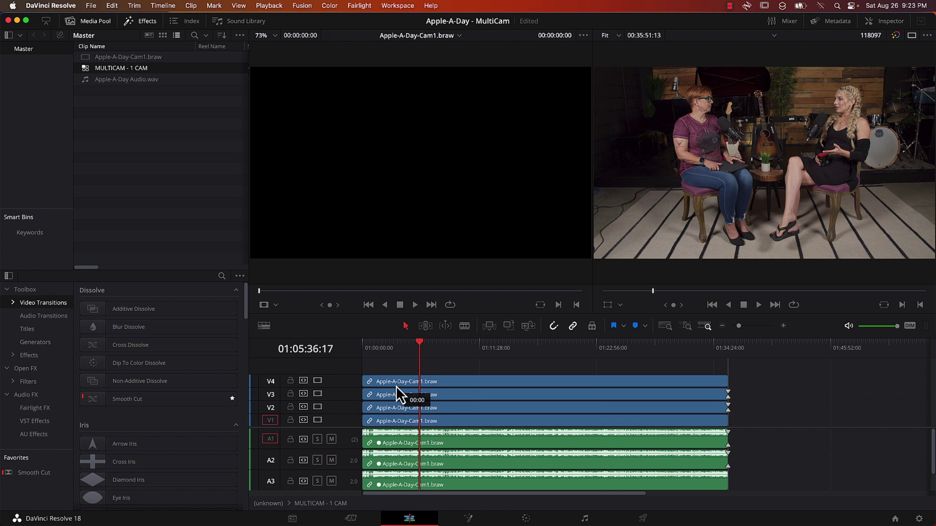
pyautogui.click(441, 420)
# Toggle the enabled state of the stacked Cam1 copies, disabling the V1 copy.
pyautogui.press('d')
pyautogui.click(439, 408)
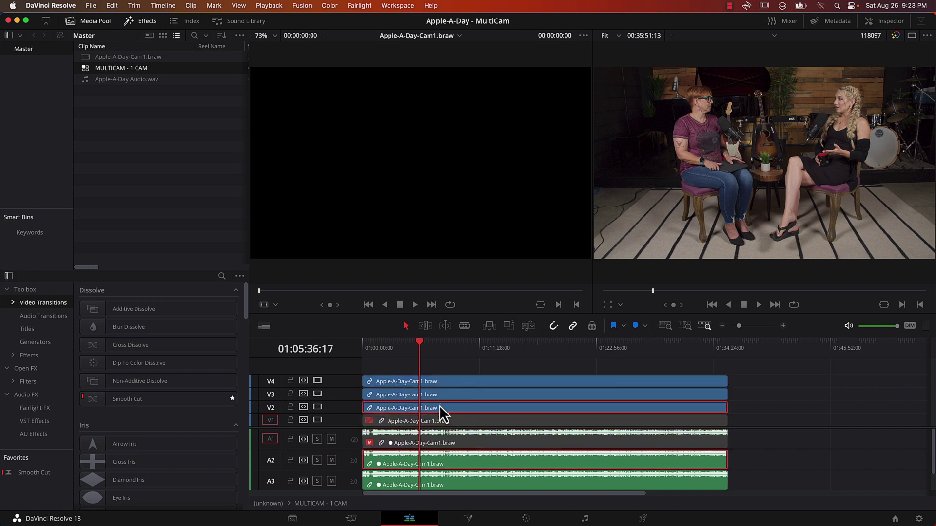
pyautogui.press('d')
pyautogui.click(439, 395)
pyautogui.press('d')
pyautogui.click(438, 386)
pyautogui.press('d')
pyautogui.click(437, 421)
pyautogui.press('d')
pyautogui.click(438, 408)
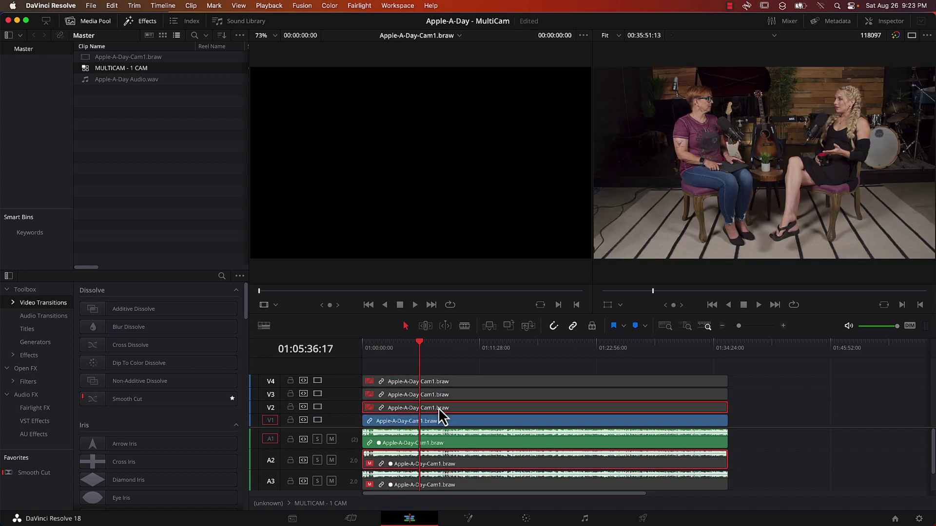
pyautogui.press('d')
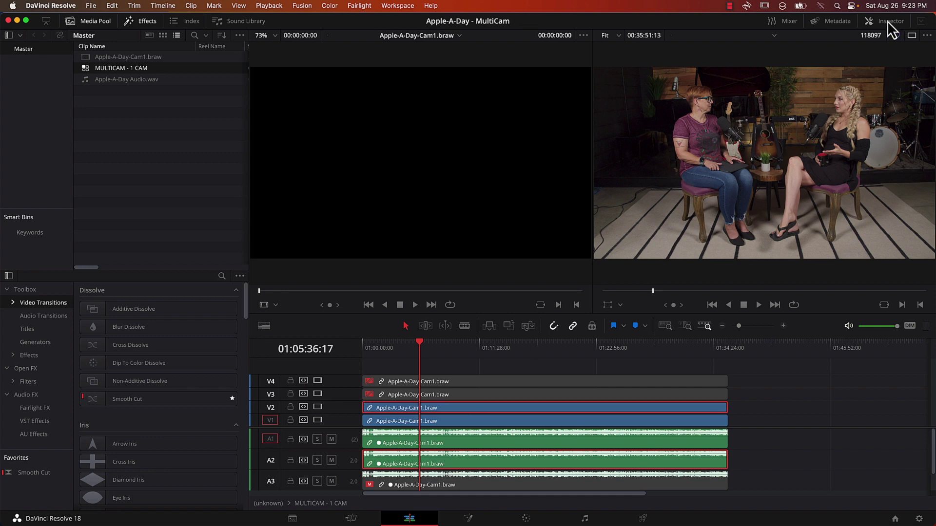
# Enlarge the V2 wide angle slightly to 1.370 zoom and shift its framing.
pyautogui.click(888, 22)
pyautogui.moveTo(822, 92); pyautogui.dragTo(827, 93)
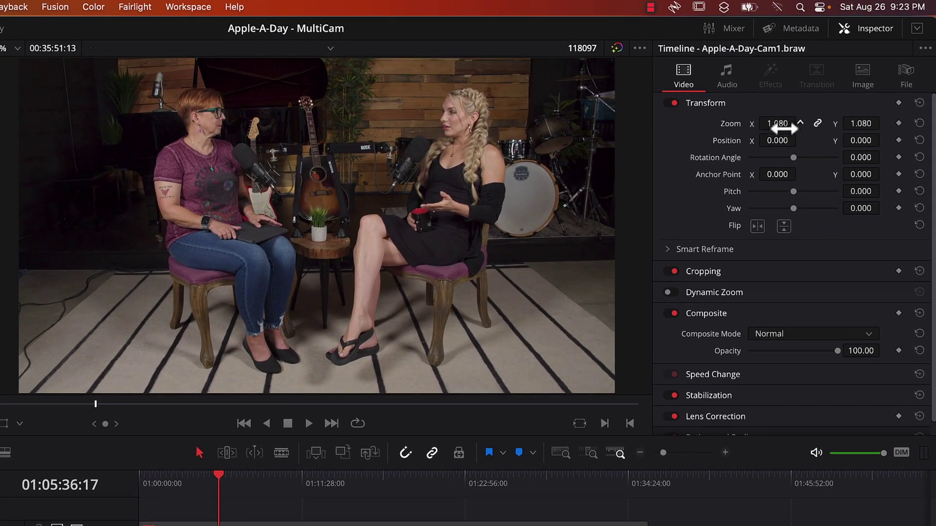
pyautogui.moveTo(784, 127)
pyautogui.mouseDown()
pyautogui.moveTo(794, 126)
pyautogui.moveTo(777, 126)
pyautogui.mouseUp()
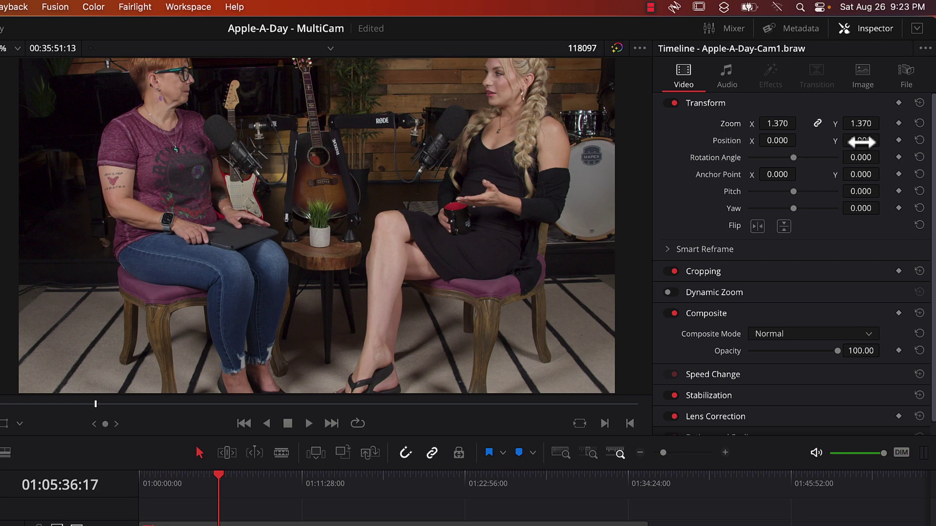
pyautogui.moveTo(862, 141); pyautogui.dragTo(721, 141)
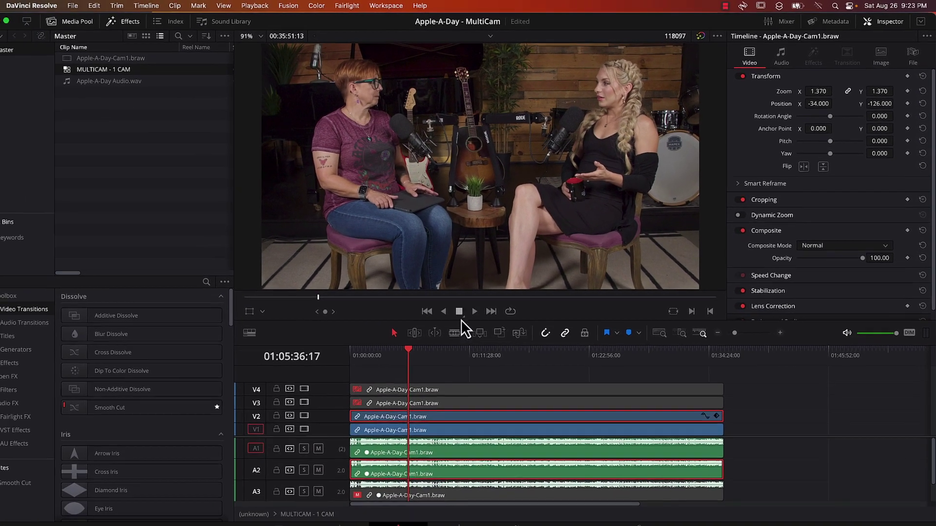
# Enable the V3 copy, zoom it to 2.000 and frame it on the left-hand speaker.
pyautogui.click(422, 405)
pyautogui.press('d')
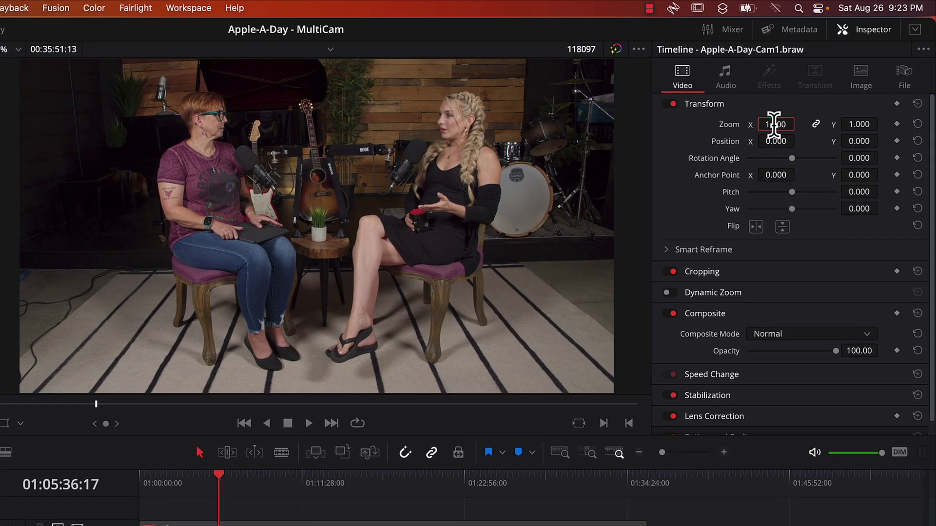
pyautogui.doubleClick(773, 124)
pyautogui.write('2')
pyautogui.press('Return')
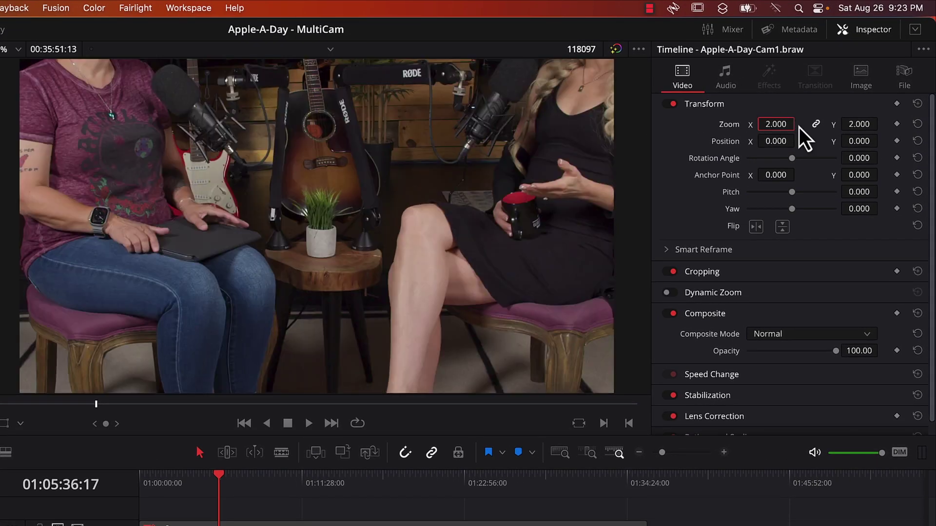
pyautogui.moveTo(775, 142)
pyautogui.mouseDown()
pyautogui.moveTo(853, 146)
pyautogui.moveTo(775, 144)
pyautogui.mouseUp()
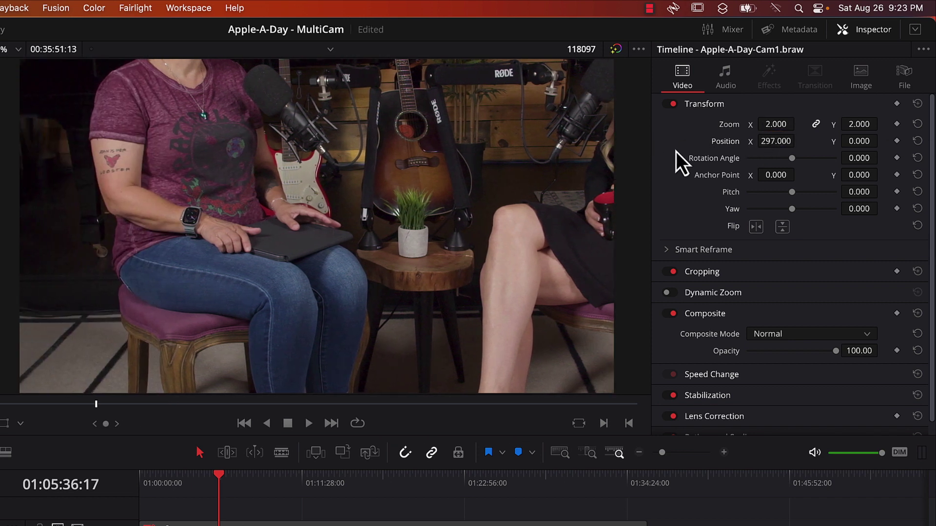
pyautogui.moveTo(856, 141); pyautogui.dragTo(576, 179)
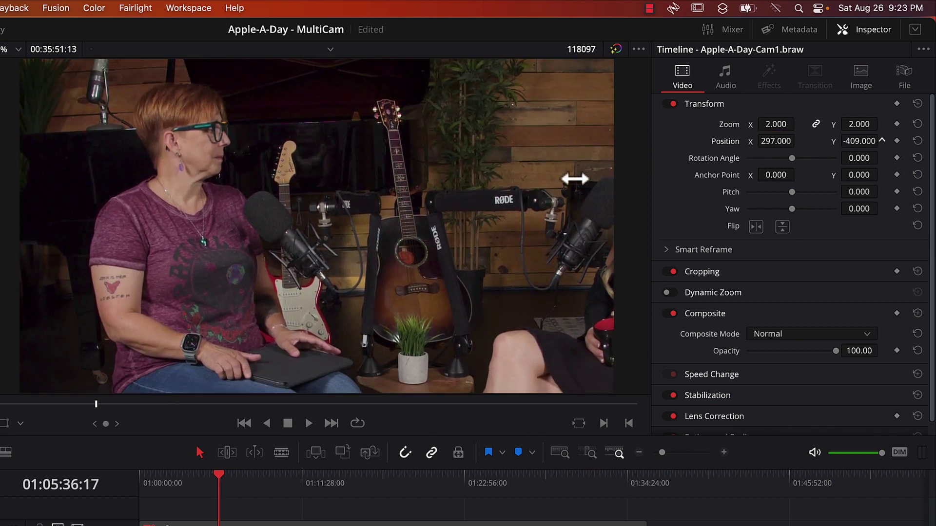
pyautogui.moveTo(776, 141); pyautogui.dragTo(218, 361)
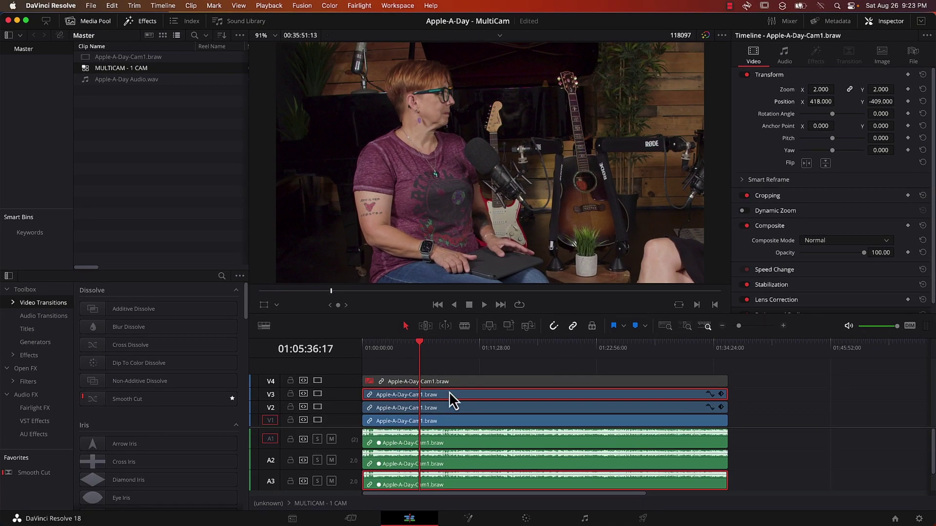
# Enable the V4 copy, zoom it to 2.000 and frame the right-hand speaker at -620/-425.
pyautogui.click(445, 383)
pyautogui.press('d')
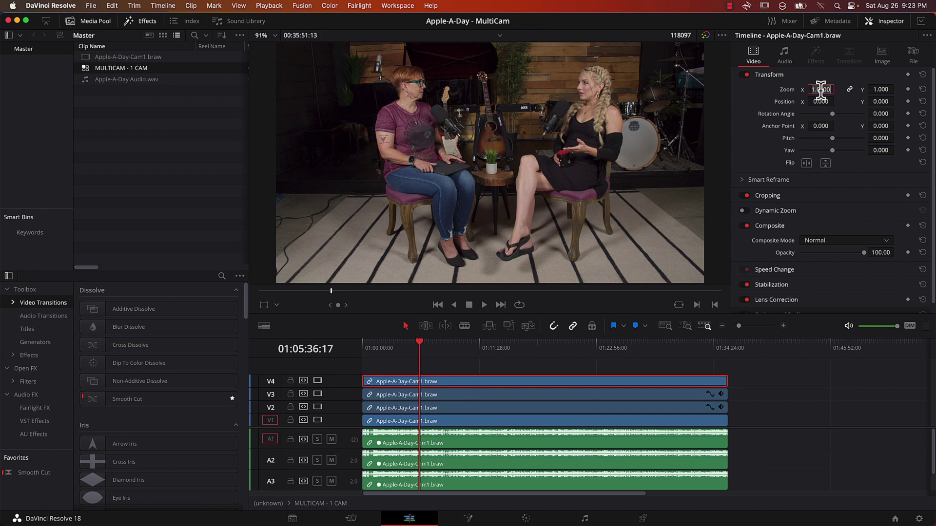
pyautogui.doubleClick(821, 90)
pyautogui.write('2')
pyautogui.press('Return')
pyautogui.moveTo(828, 106); pyautogui.dragTo(166, 274)
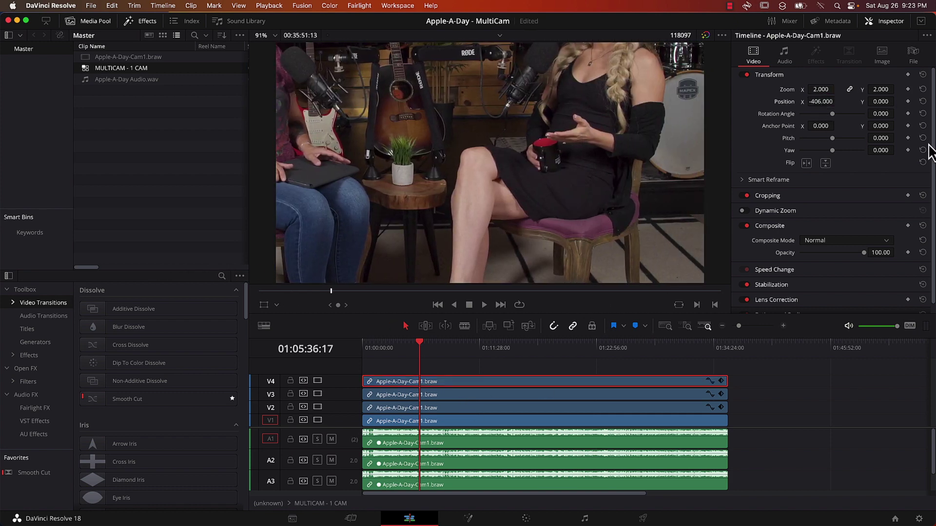
pyautogui.moveTo(880, 102)
pyautogui.mouseDown()
pyautogui.moveTo(697, 130)
pyautogui.moveTo(885, 101)
pyautogui.mouseUp()
pyautogui.moveTo(823, 101); pyautogui.dragTo(723, 102)
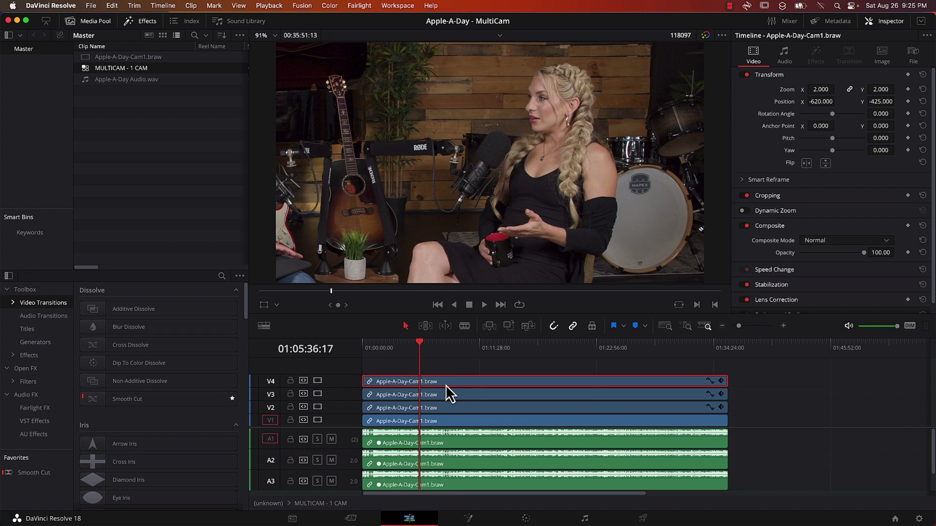
# Create Timeline 1 and place the MULTICAM - 1 CAM clip on V1/A1.
pyautogui.rightClick(123, 105)
pyautogui.moveTo(158, 113)
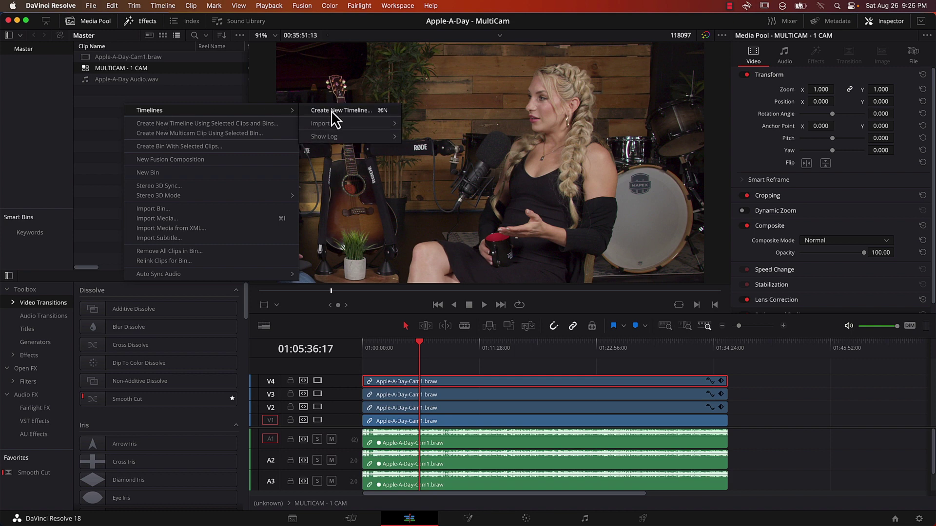
pyautogui.click(332, 110)
pyautogui.press('Return')
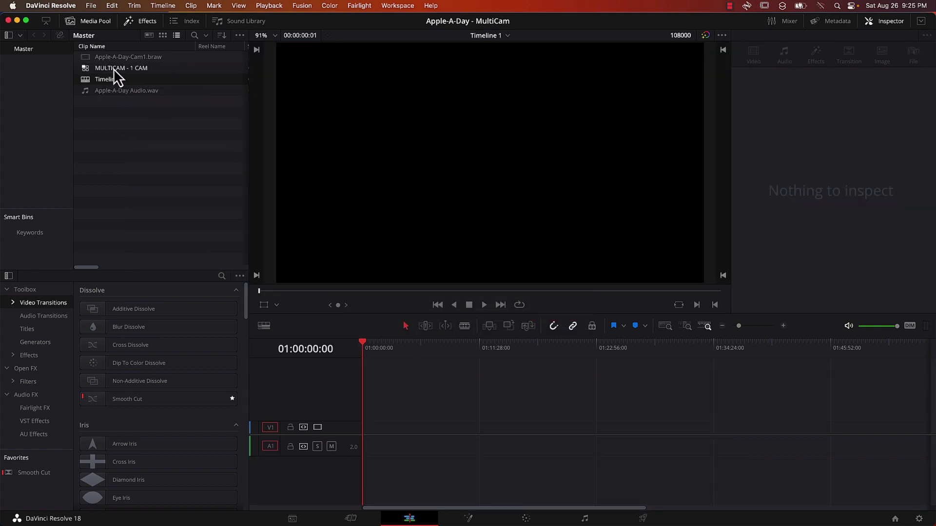
pyautogui.moveTo(113, 69); pyautogui.dragTo(363, 432)
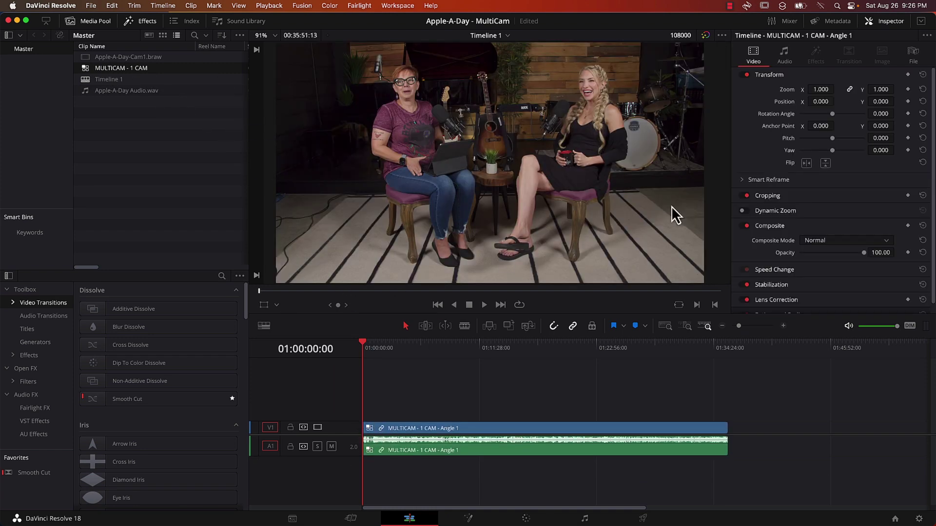
# Show the four multicam angles as a grid in the source viewer.
pyautogui.click(899, 22)
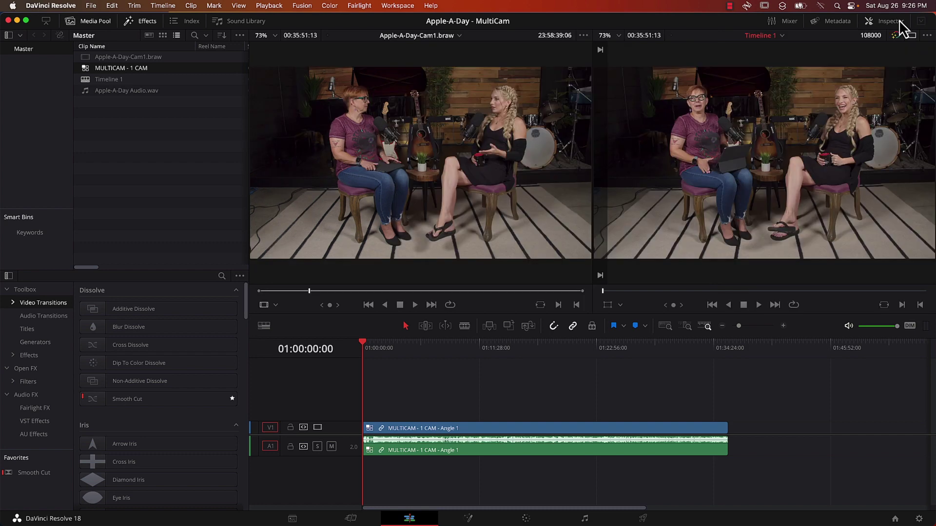
pyautogui.click(276, 306)
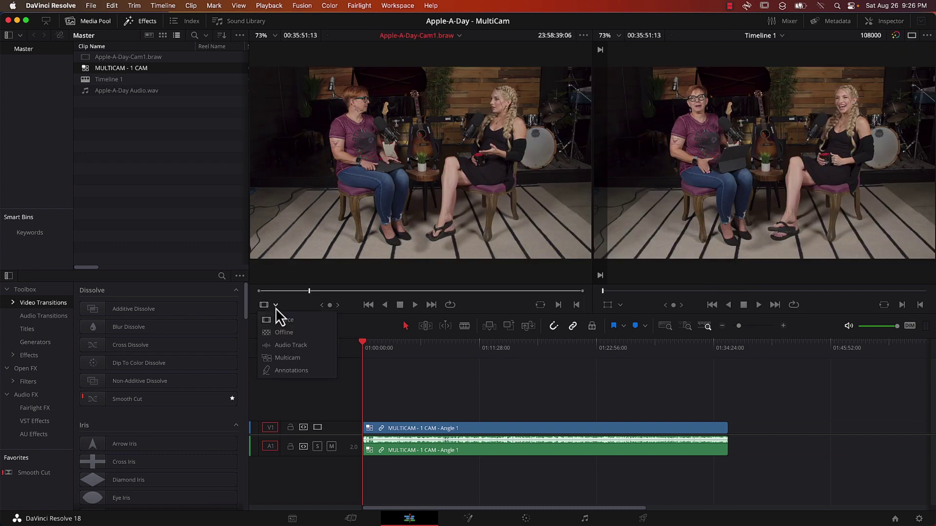
pyautogui.click(282, 363)
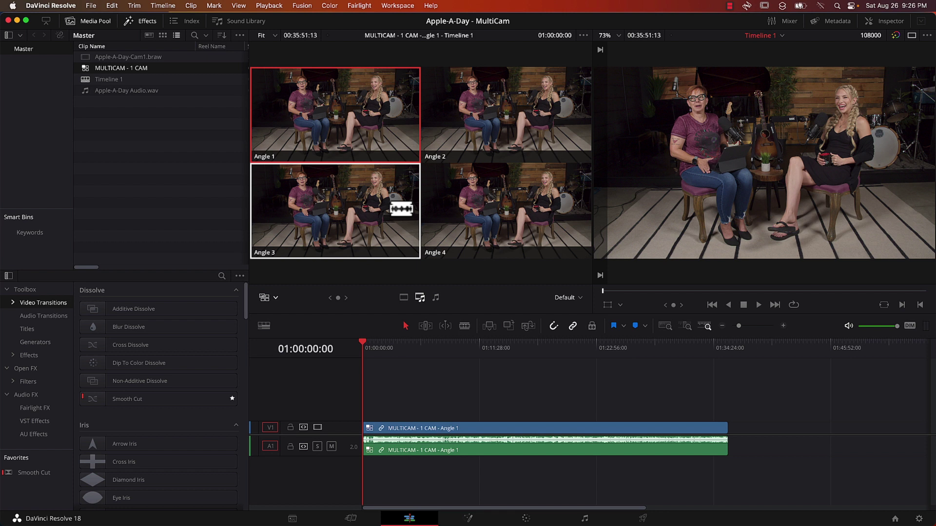
# Switch the clip at 01:02:34:21 through Angles 2, 3 and 4, then to Angle 1 at 01:06:58:10.
pyautogui.click(385, 349)
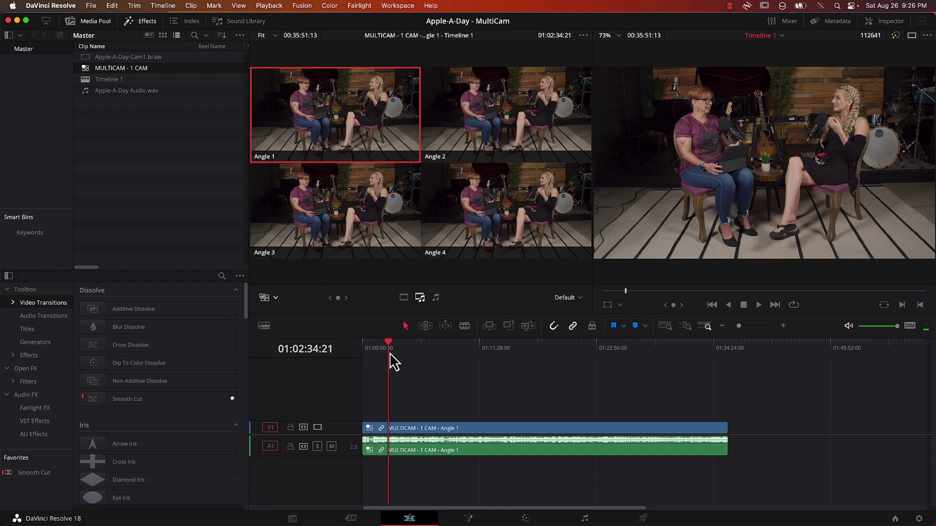
pyautogui.hotkey('alt', '2')
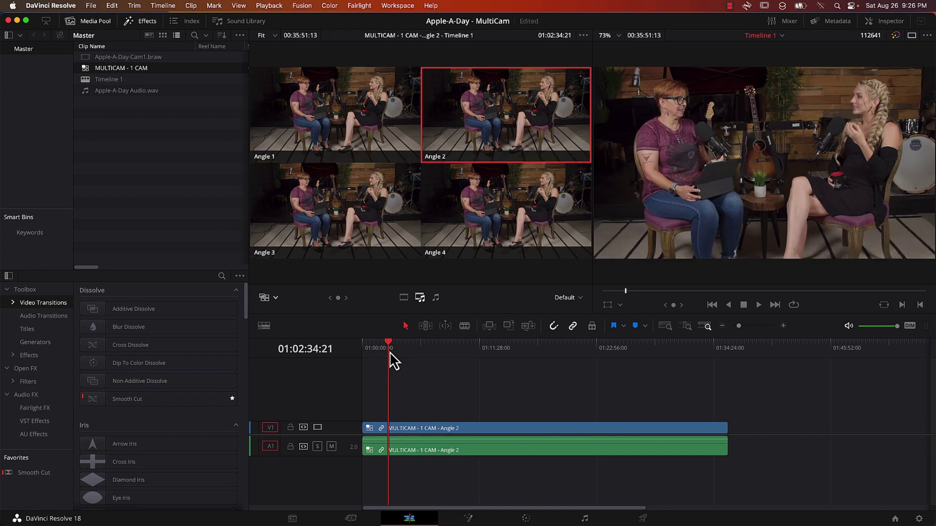
pyautogui.hotkey('alt', '3')
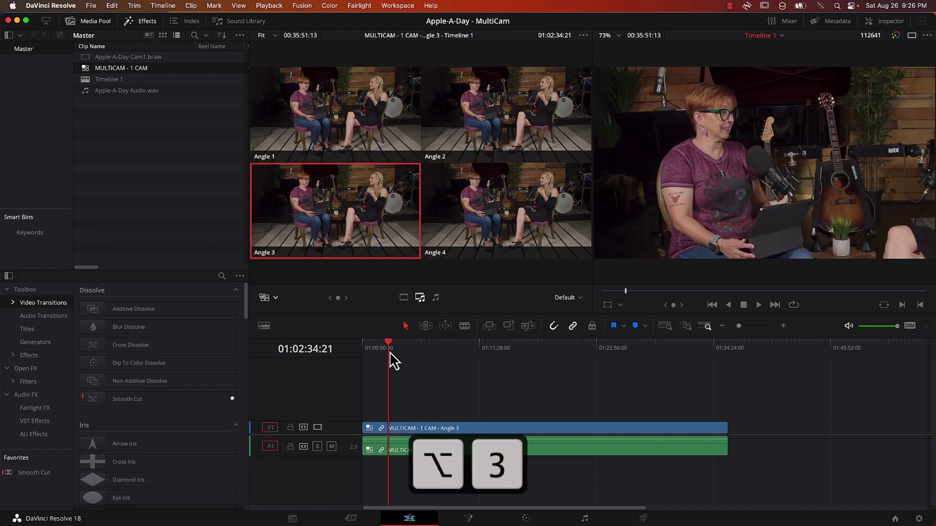
pyautogui.hotkey('alt', '4')
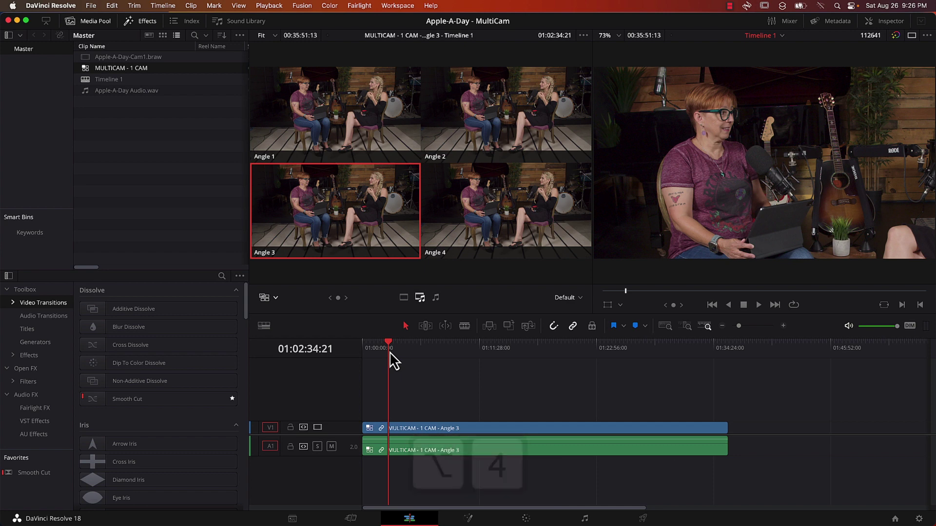
pyautogui.click(433, 347)
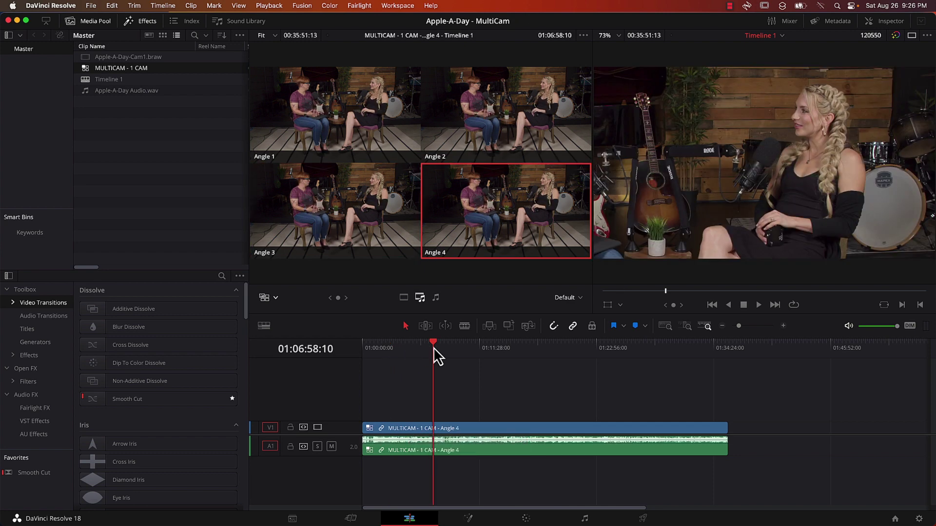
pyautogui.hotkey('alt', '1')
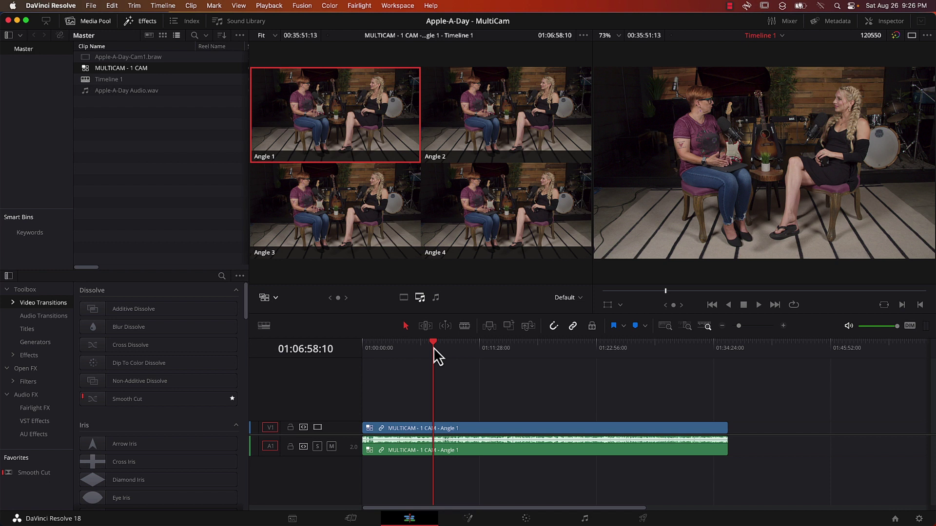
# During playback, cut live to Angles 3, 2, 4 and back to Angle 1.
pyautogui.press('space')
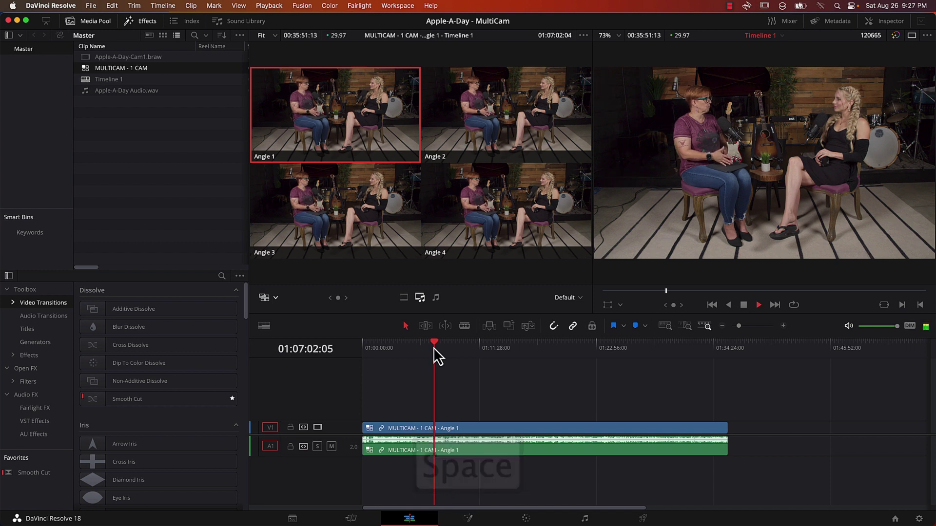
pyautogui.press('3')
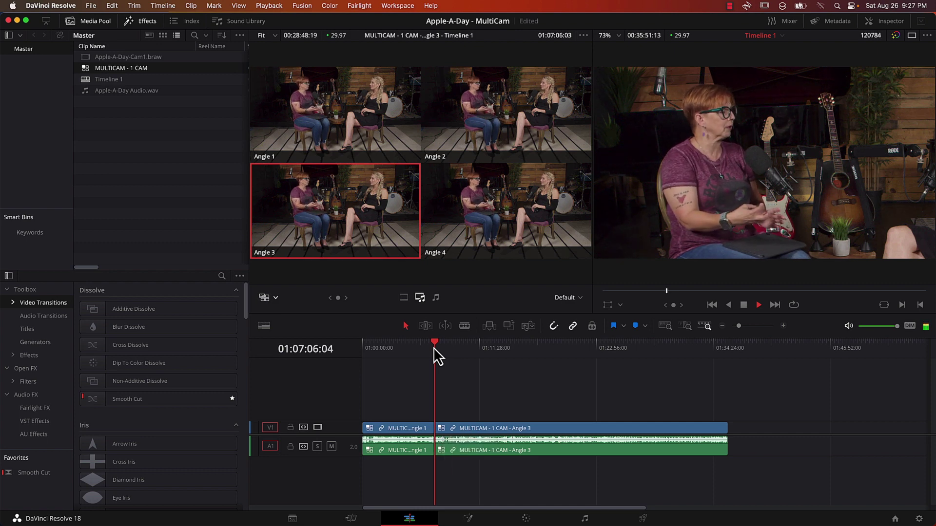
pyautogui.press('2')
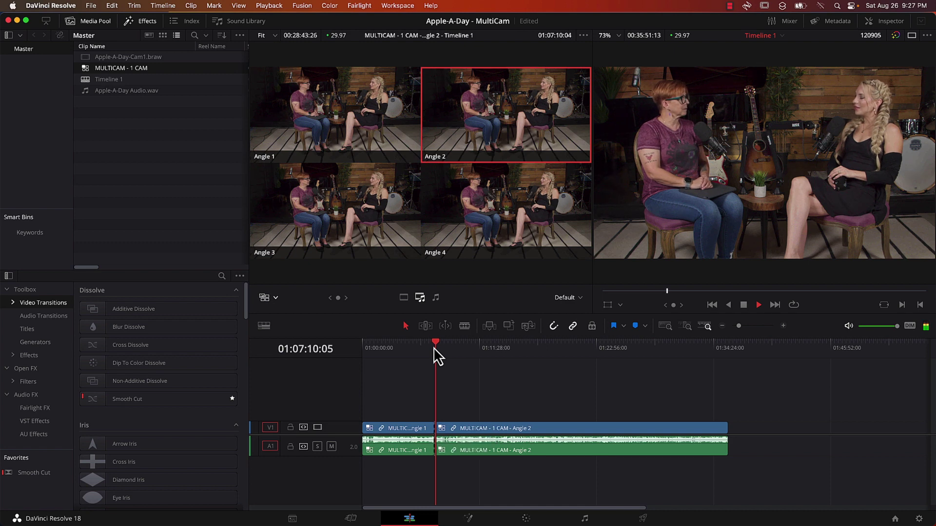
pyautogui.press('4')
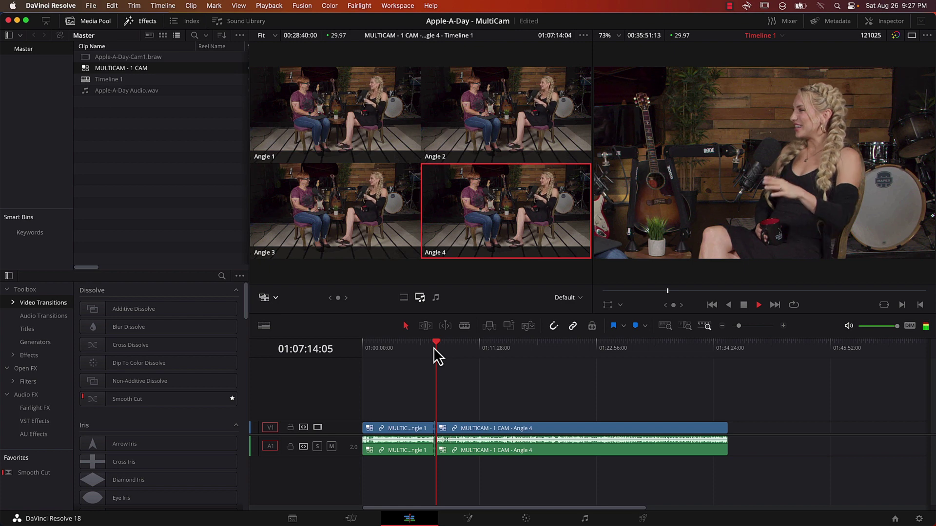
pyautogui.press('1')
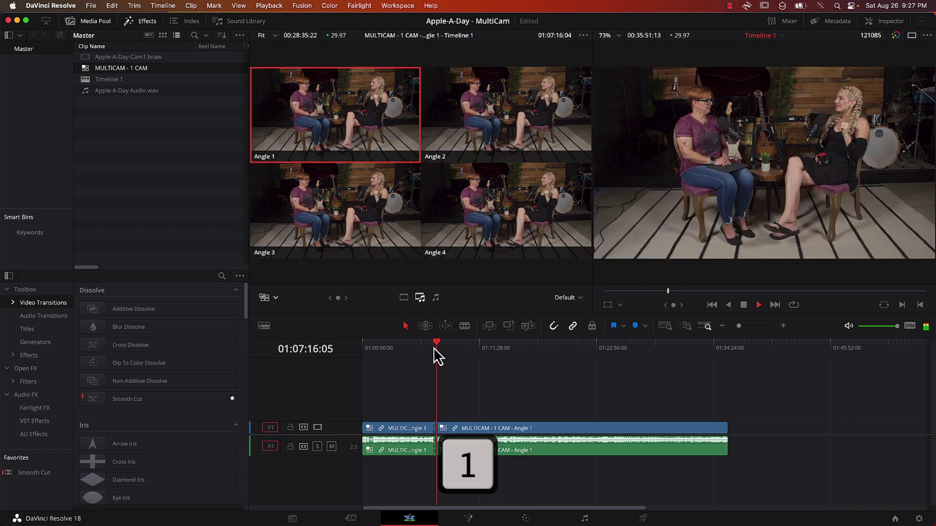
pyautogui.press('space')
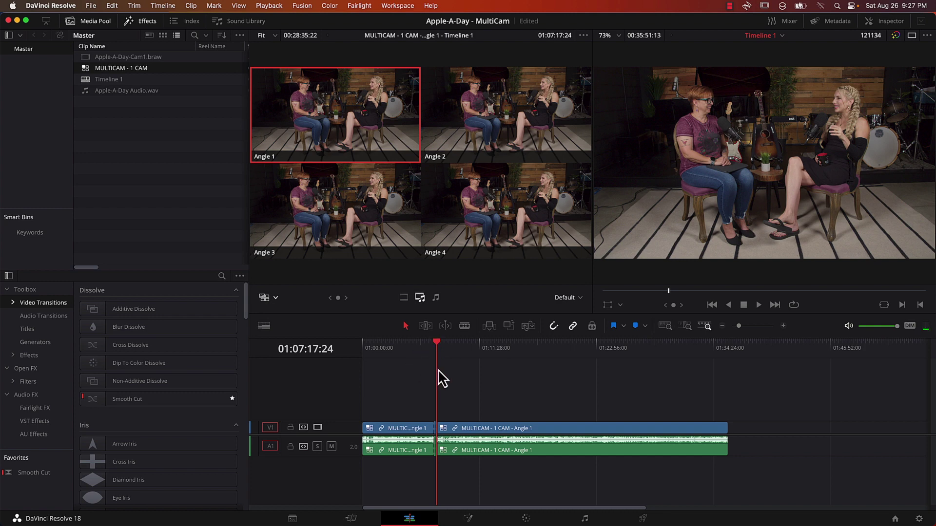
# Step through the new edit points to review the angle cuts.
pyautogui.scroll(5, 438, 369)
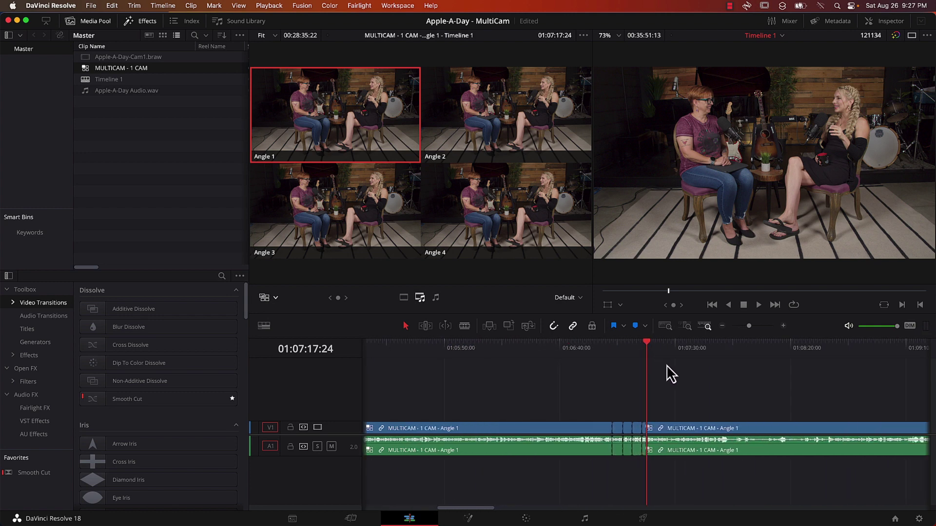
pyautogui.scroll(2, 666, 365)
pyautogui.press('Up')
pyautogui.press('Up')
pyautogui.press('Up')
pyautogui.press('Up')
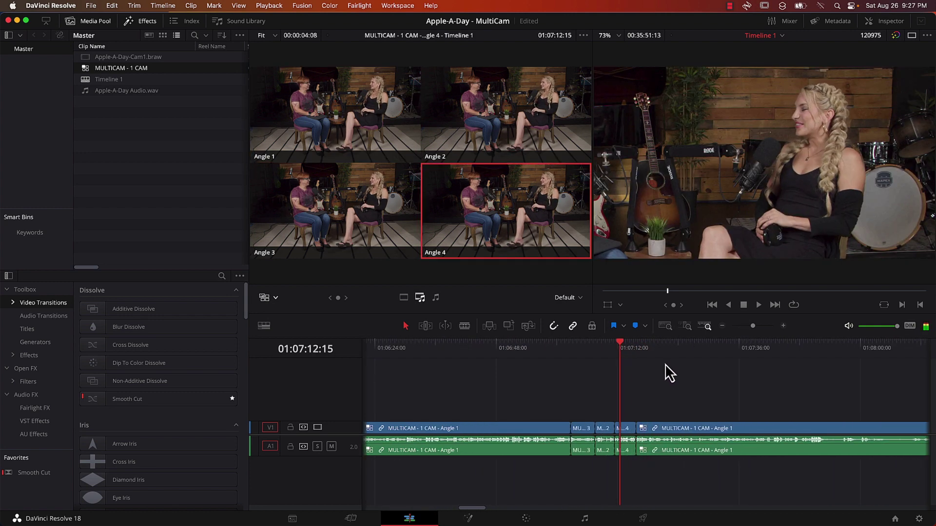
pyautogui.press('j')
pyautogui.press('k')
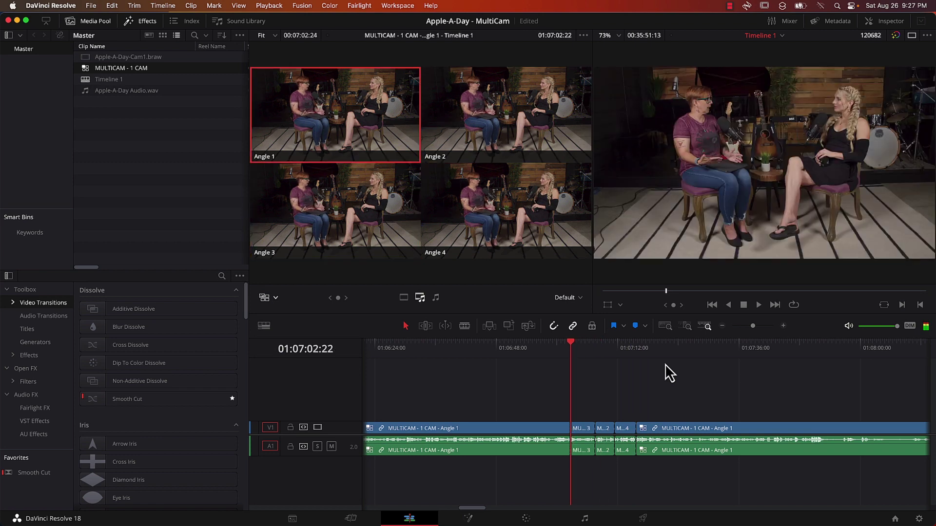
pyautogui.press('Down')
pyautogui.press('Down')
pyautogui.press('Down')
pyautogui.press('Down')
pyautogui.press('Down')
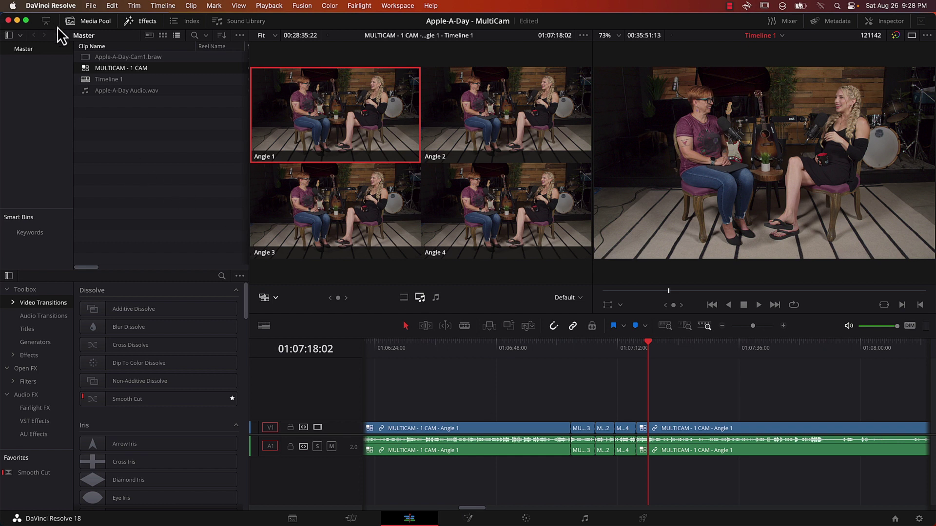
# Open MULTICAM - 1 CAM as its own timeline, select its four Cam1 angle clips, and visit the Color page.
pyautogui.rightClick(110, 68)
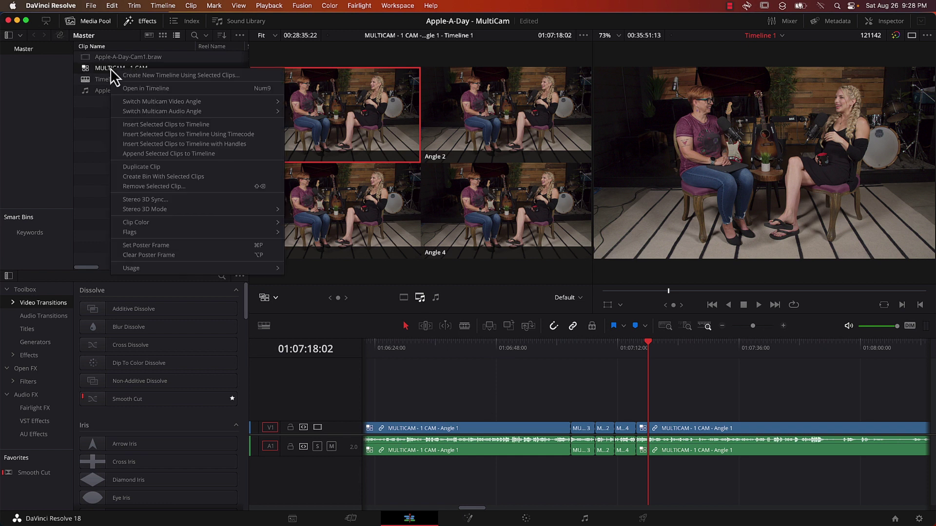
pyautogui.click(139, 88)
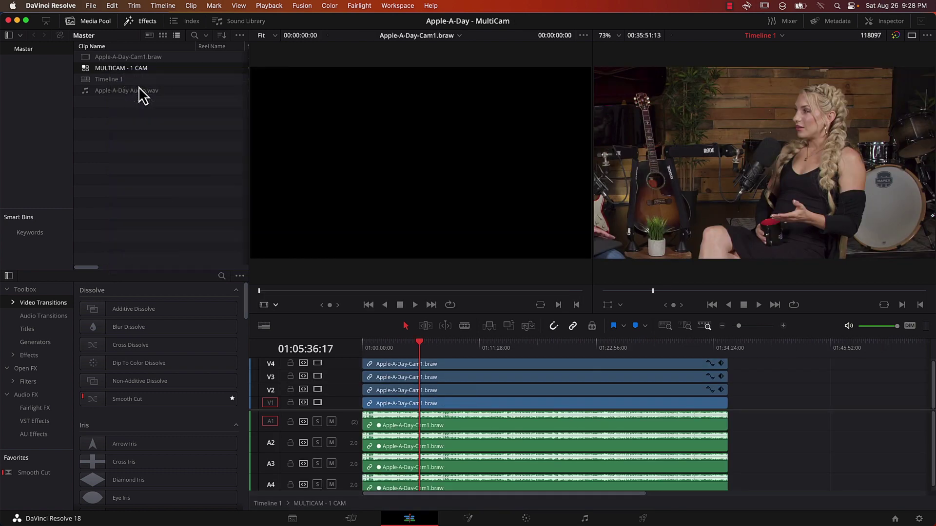
pyautogui.click(469, 370)
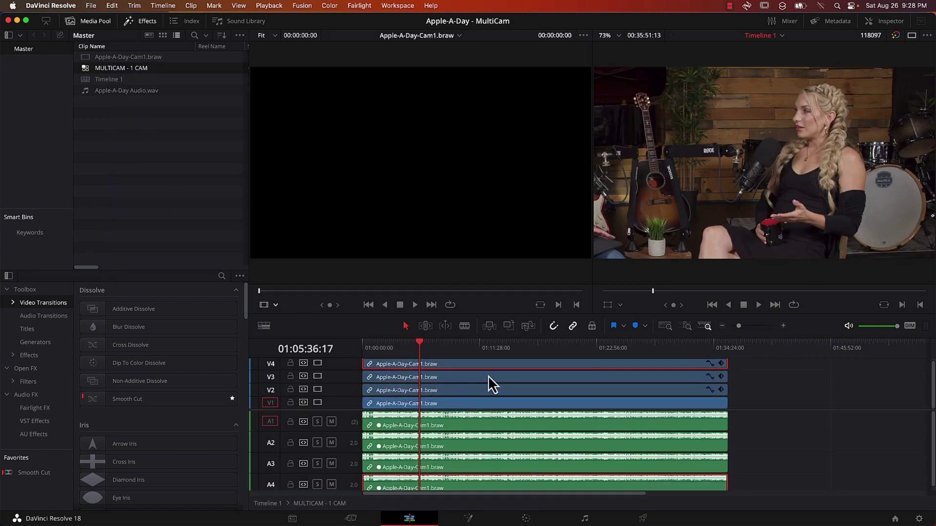
pyautogui.click(526, 519)
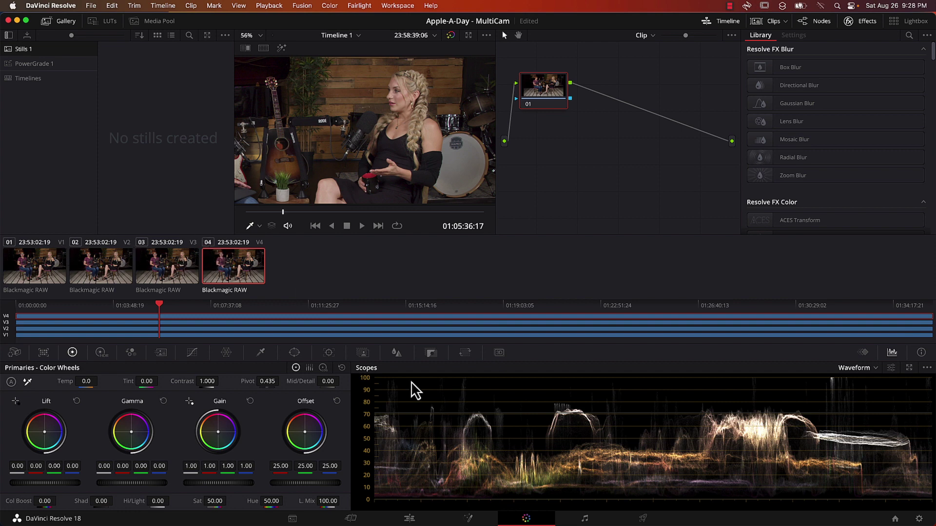
pyautogui.click(415, 521)
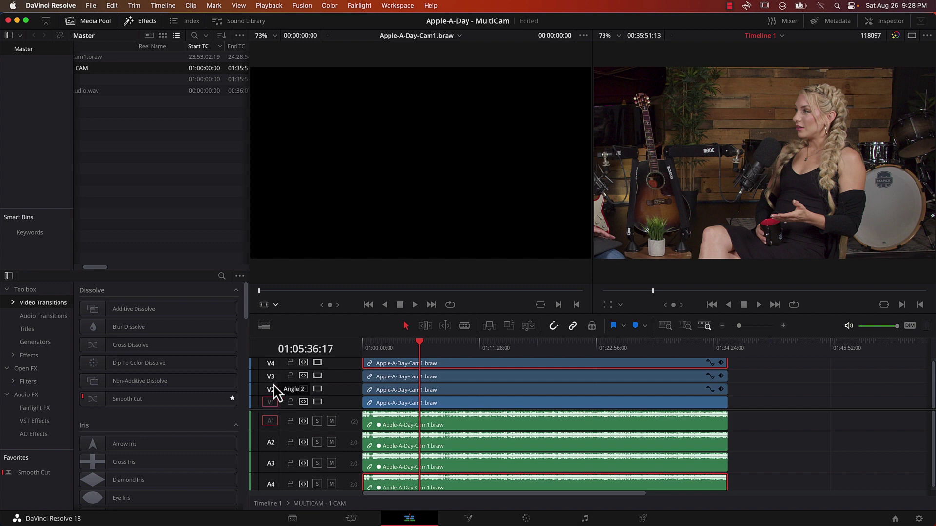
# Start a new color group named 'Single Wide' from clip 04.
pyautogui.click(526, 518)
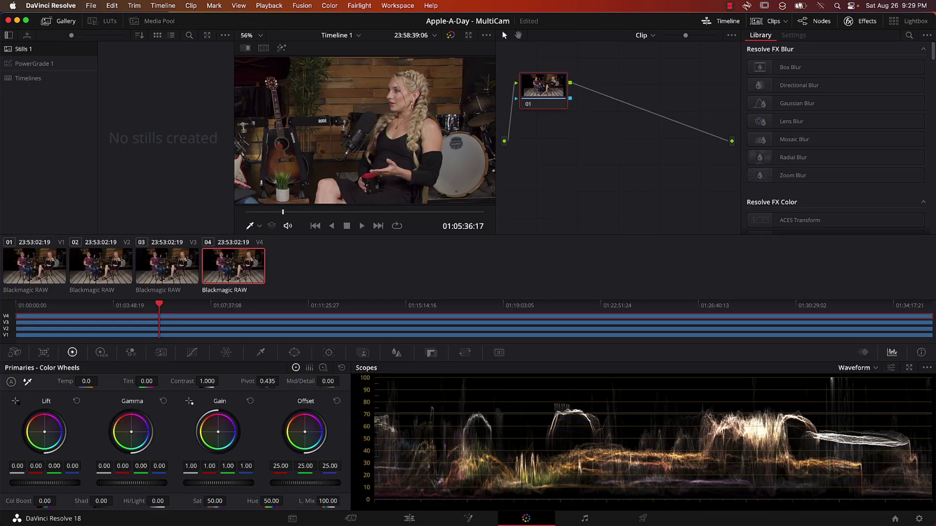
pyautogui.rightClick(238, 275)
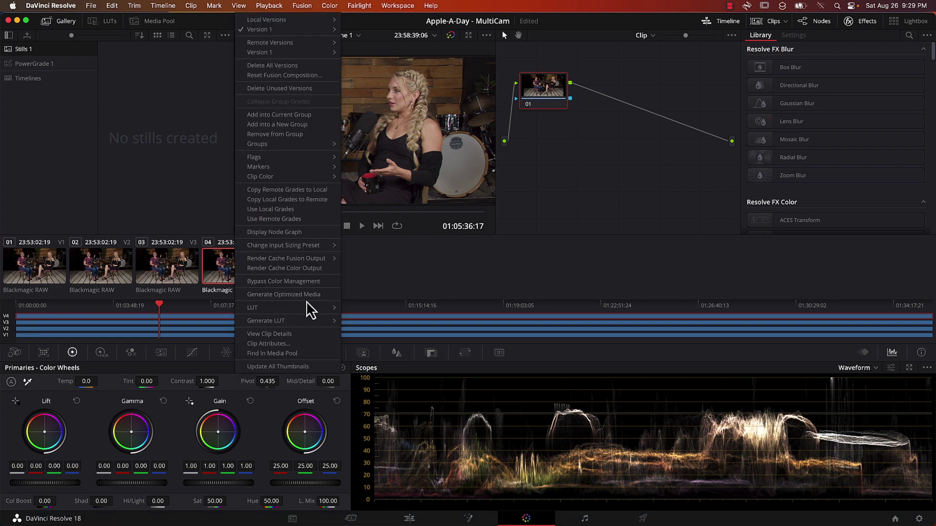
pyautogui.click(296, 124)
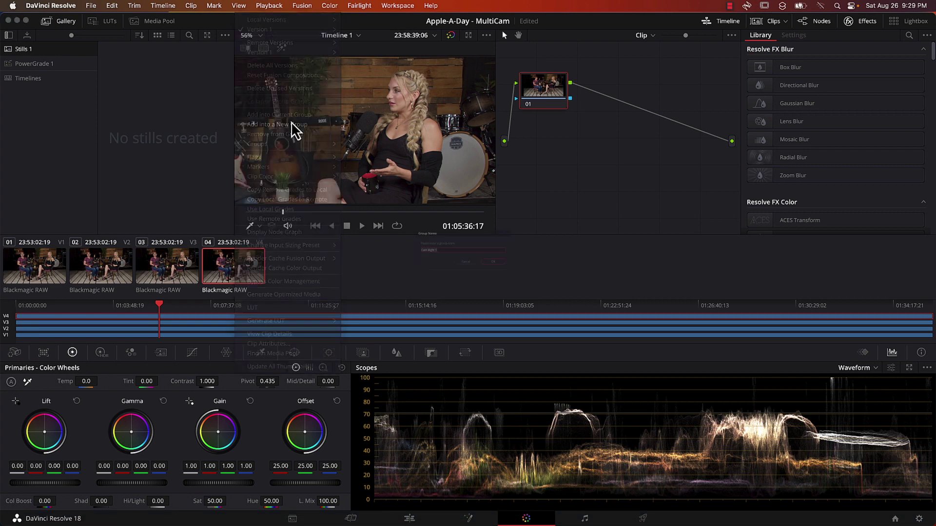
pyautogui.press('BackSpace')
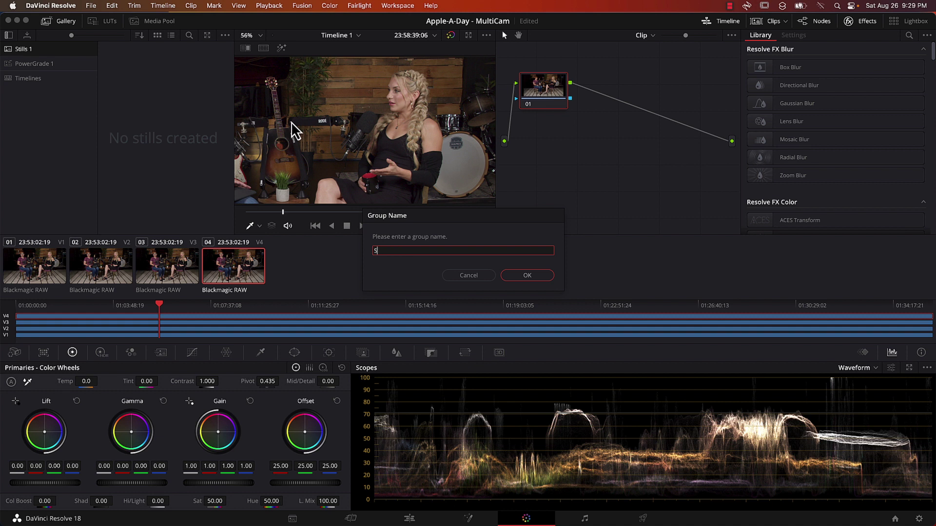
pyautogui.write('Single Wide')
pyautogui.press('Return')
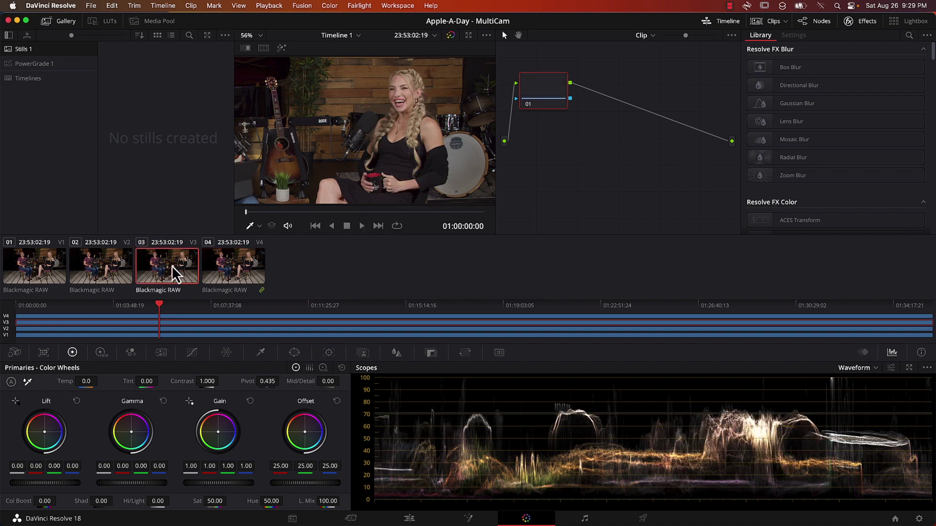
# Add angle clips 01 to 03 to the Single Wide group.
pyautogui.click(173, 272)
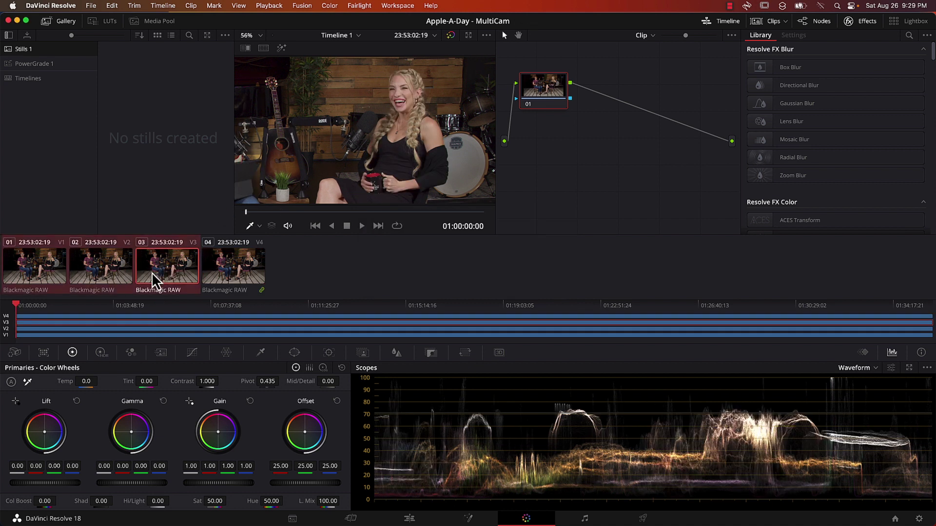
pyautogui.rightClick(168, 271)
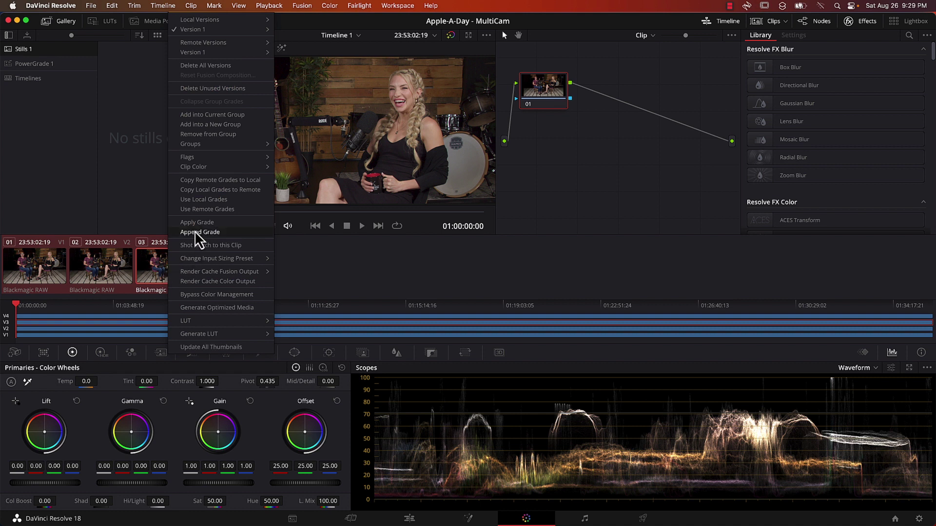
pyautogui.moveTo(233, 148)
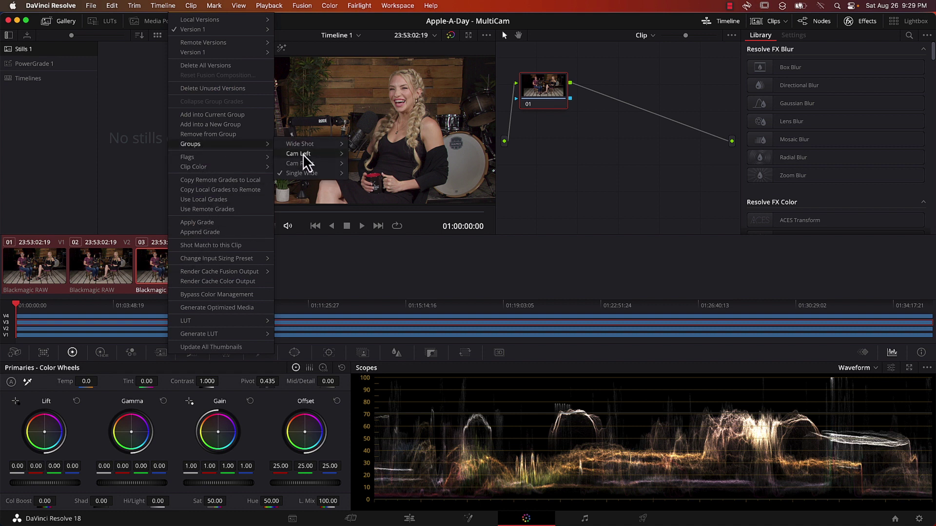
pyautogui.moveTo(308, 173)
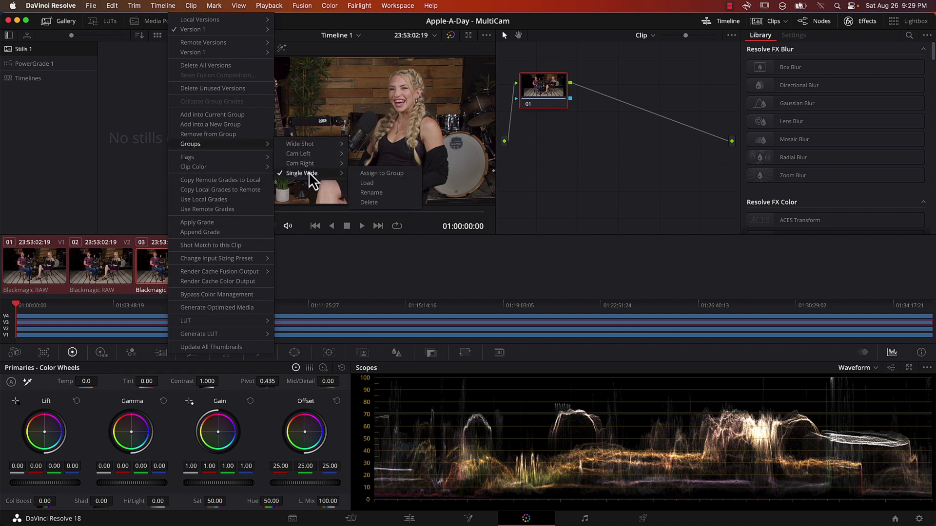
pyautogui.click(380, 174)
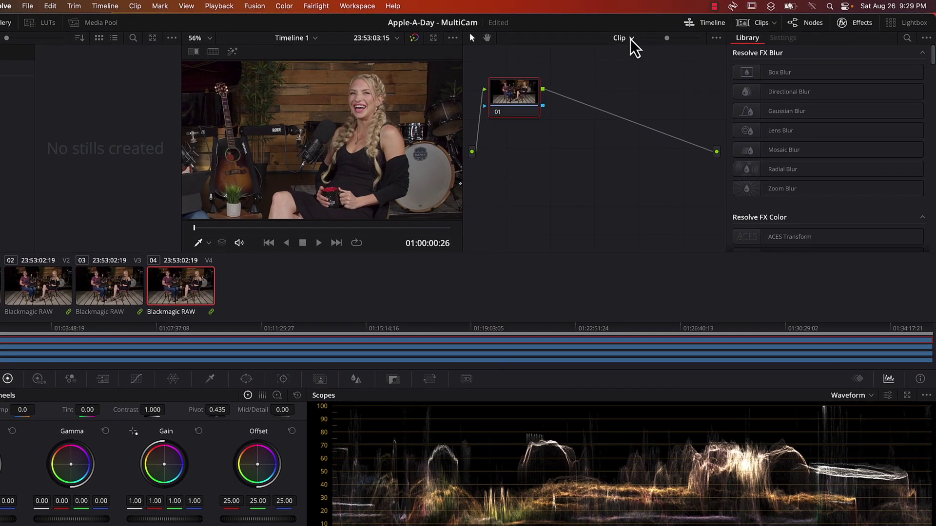
# In Group Pre-Clip, drag the Offset wheel toward green (6.28/33.23/-2.57).
pyautogui.click(651, 36)
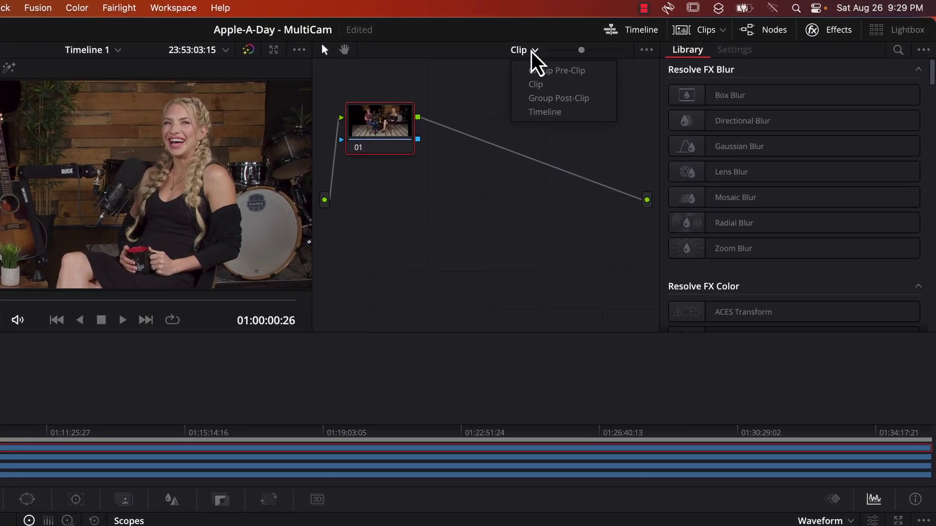
pyautogui.click(541, 72)
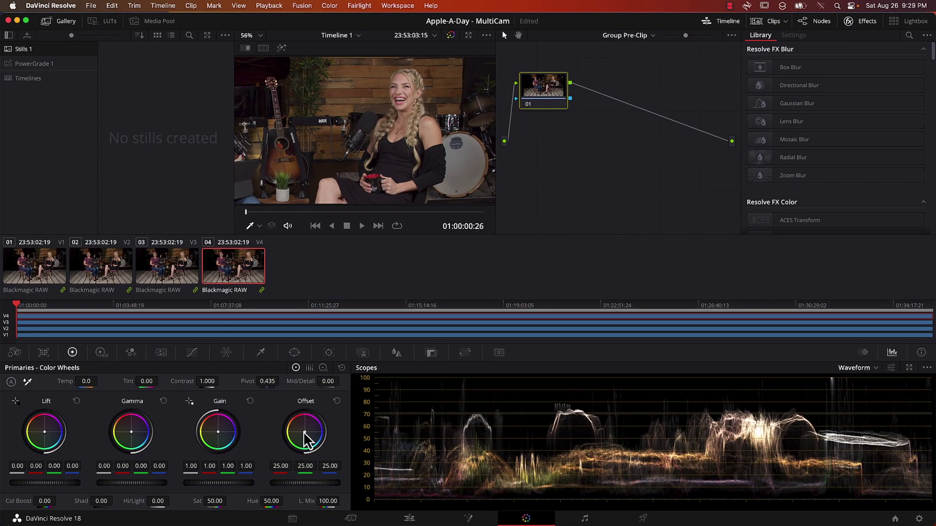
pyautogui.moveTo(306, 438); pyautogui.dragTo(230, 502)
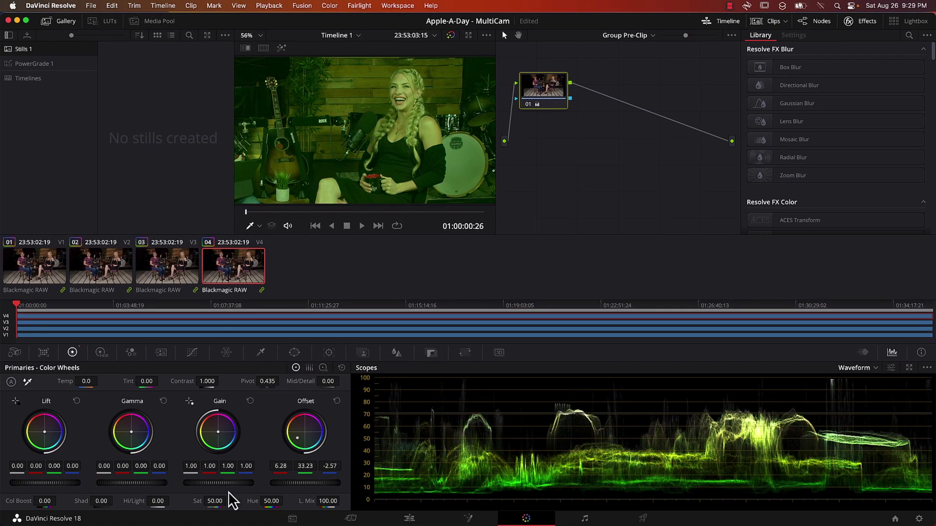
# Reopen Timeline 1 on the Edit page and scrub through the cuts to check the green grade.
pyautogui.click(409, 518)
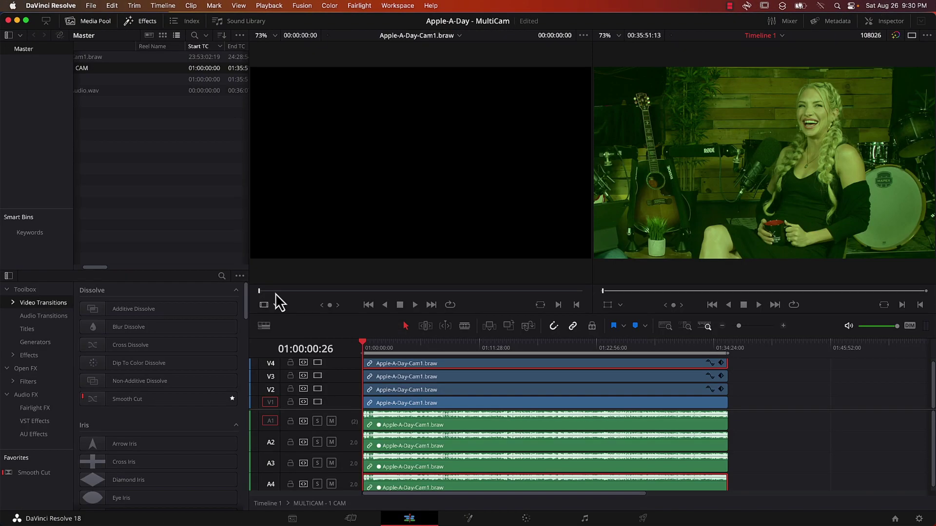
pyautogui.doubleClick(126, 78)
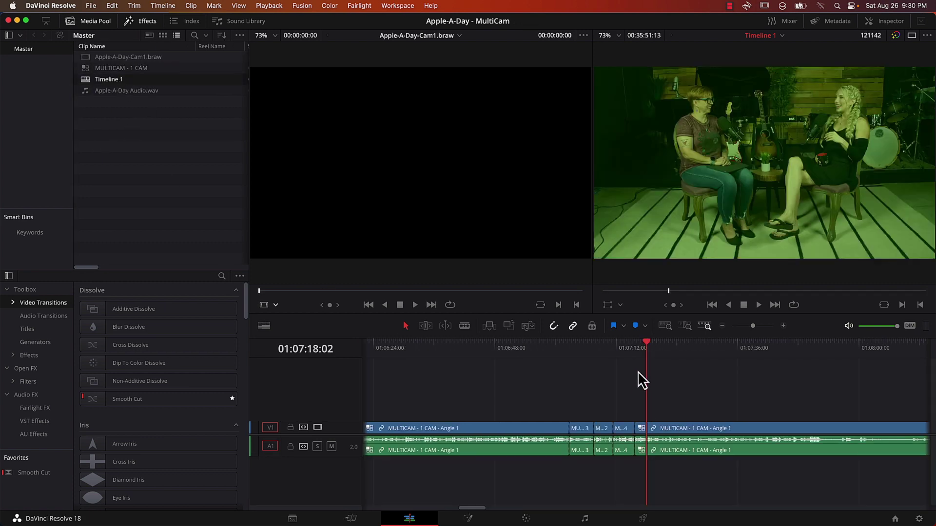
pyautogui.moveTo(634, 346); pyautogui.dragTo(519, 340)
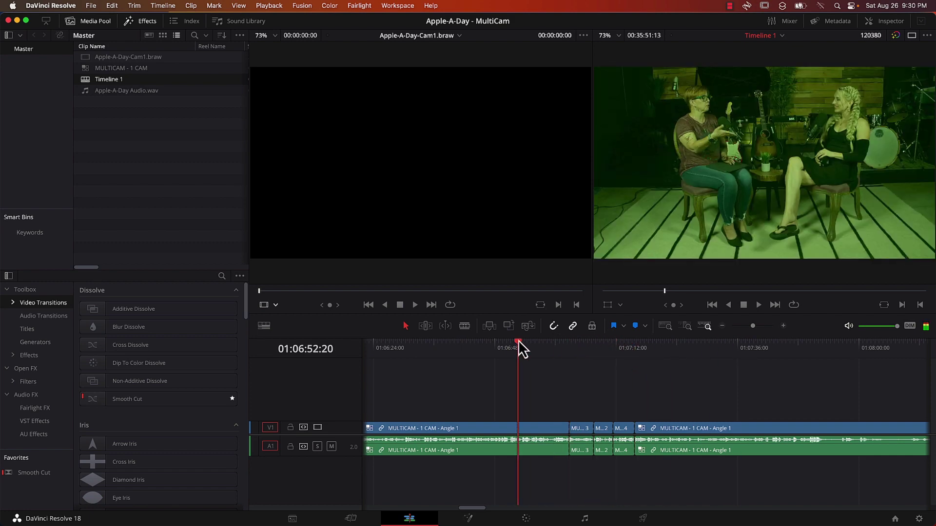